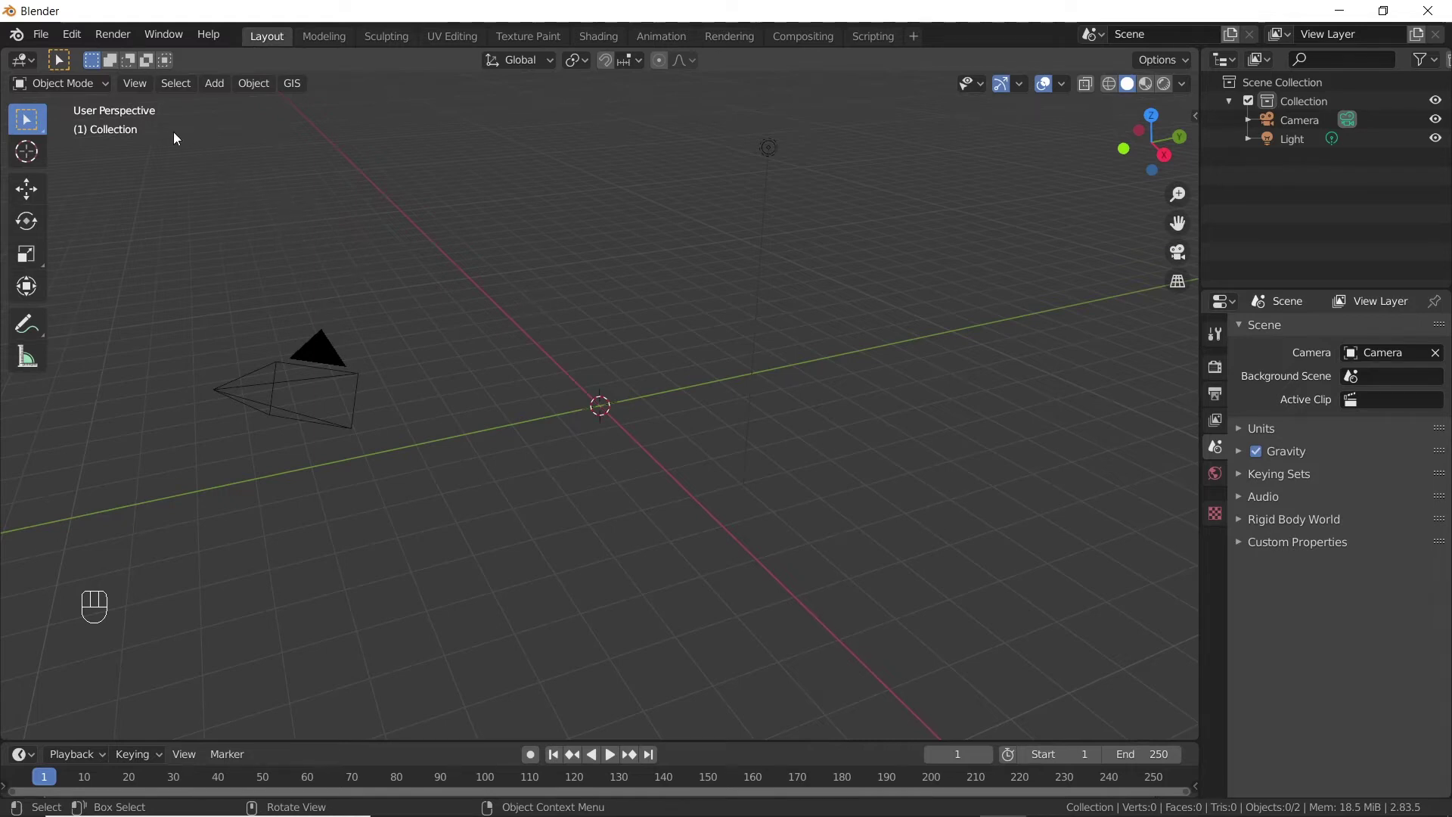
Step: Enable the Add Mesh: A.N.T.Landscape add-on in the preferences, searching the add-ons for "Land"
left_click(43, 34)
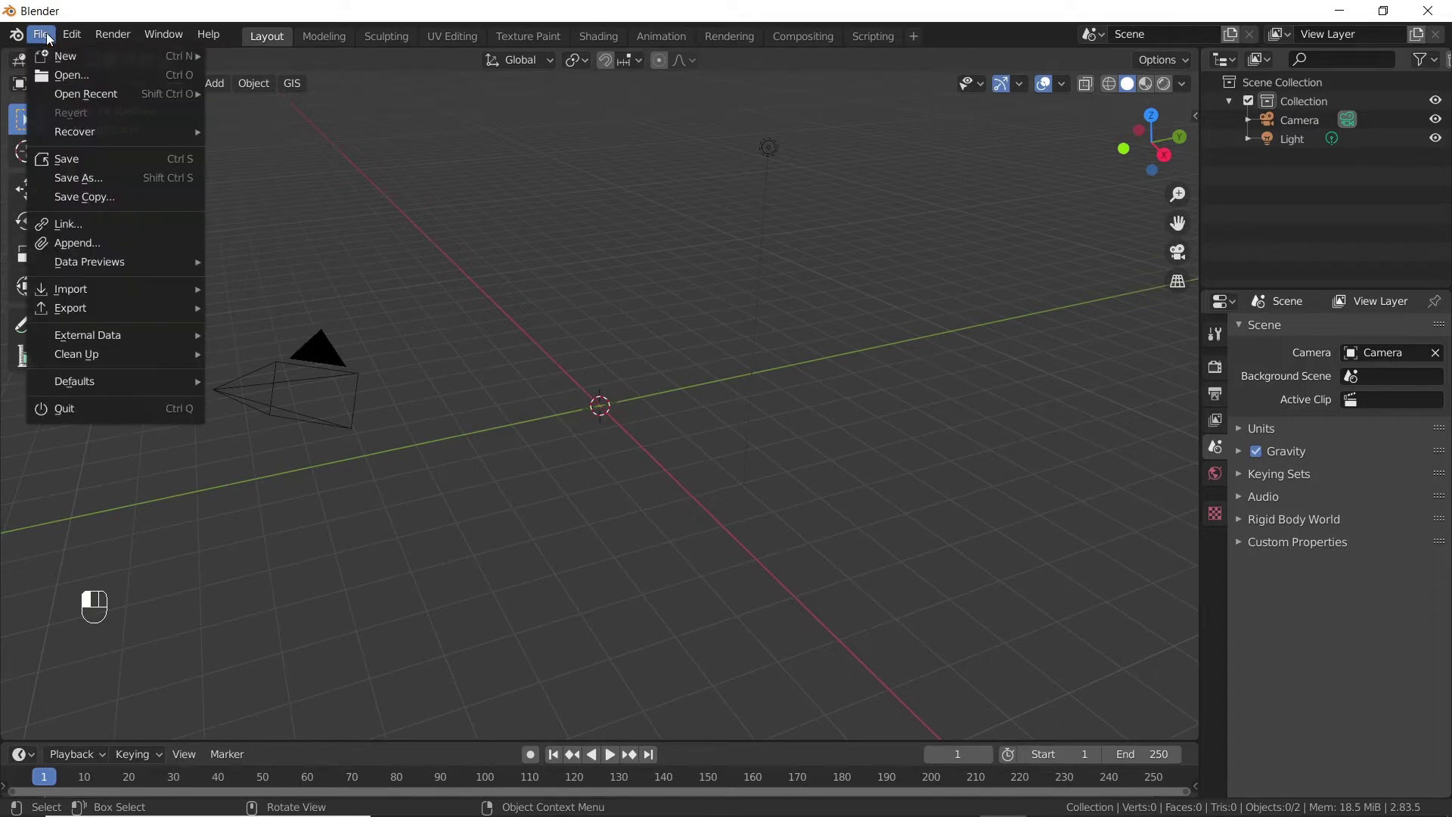
left_click(68, 36)
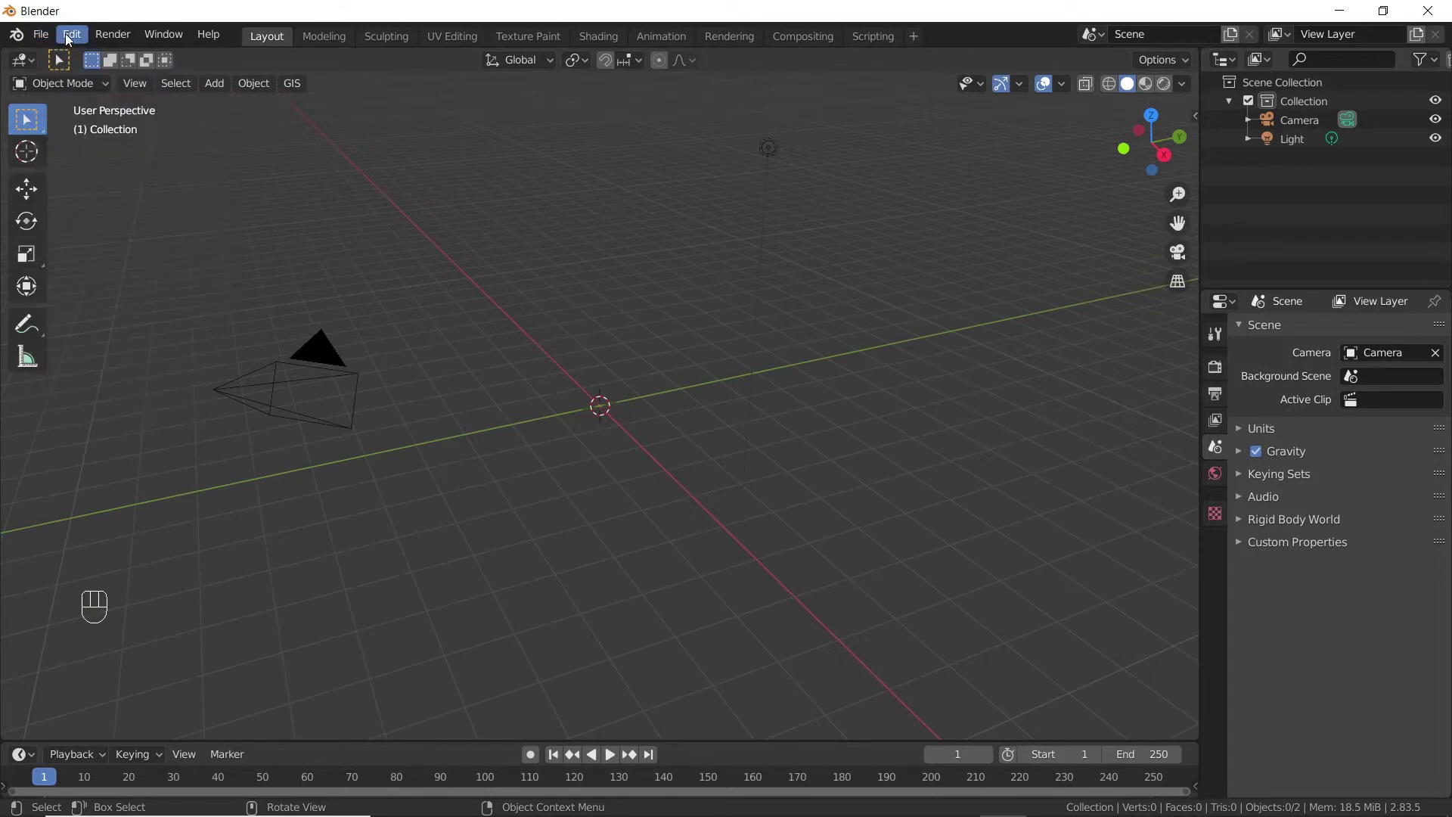
left_click(69, 38)
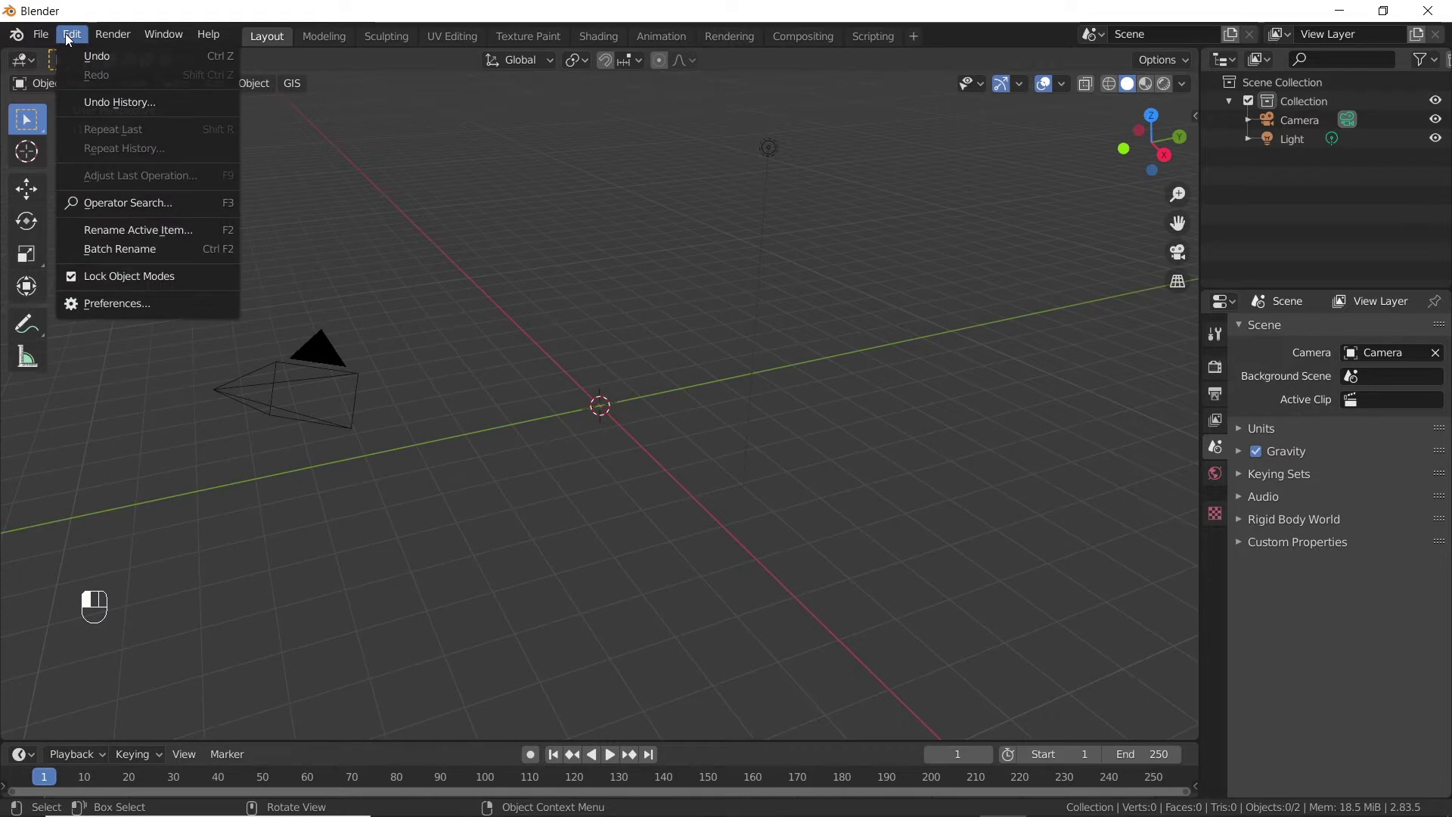
left_click(156, 304)
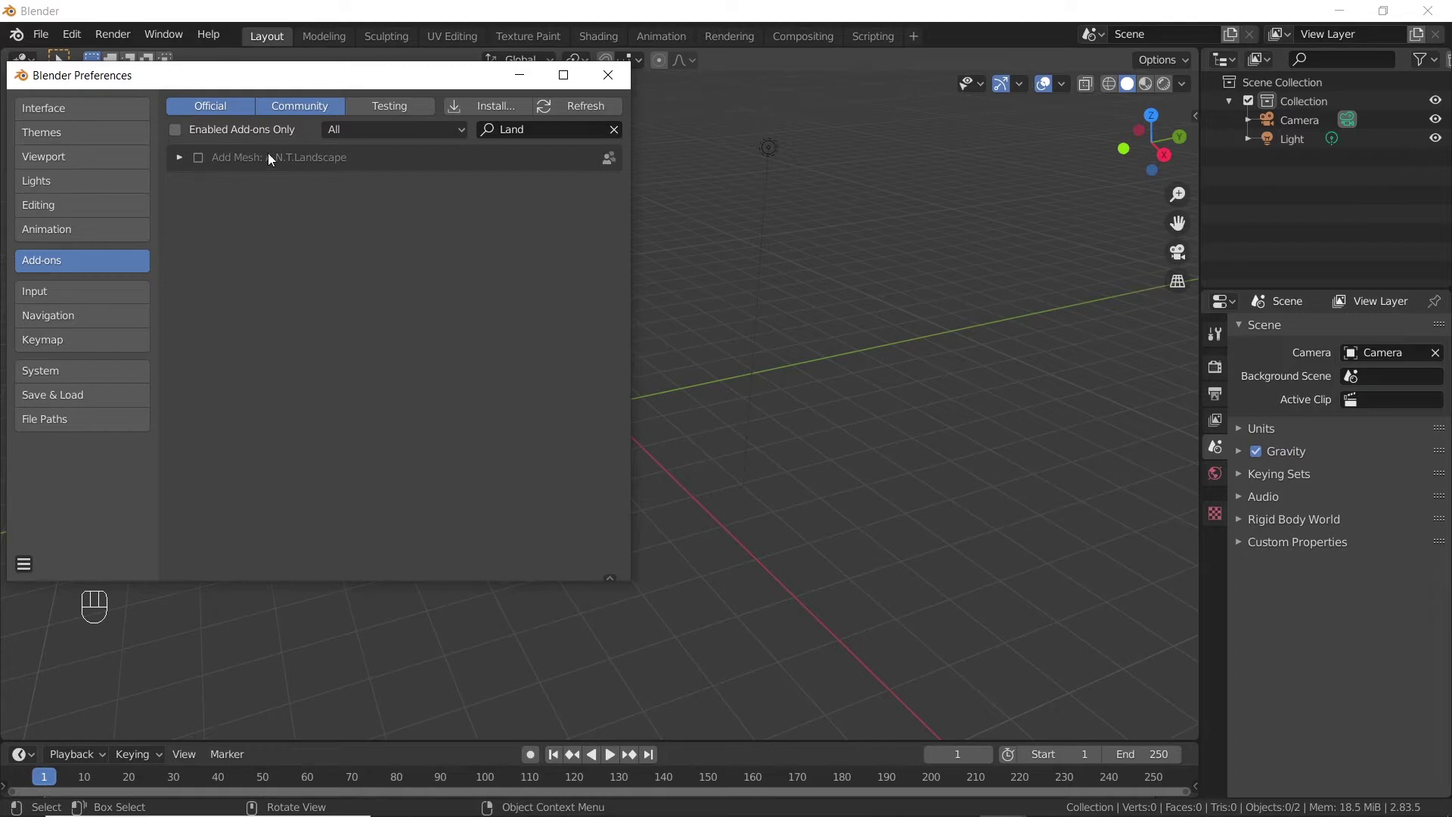
left_click(199, 158)
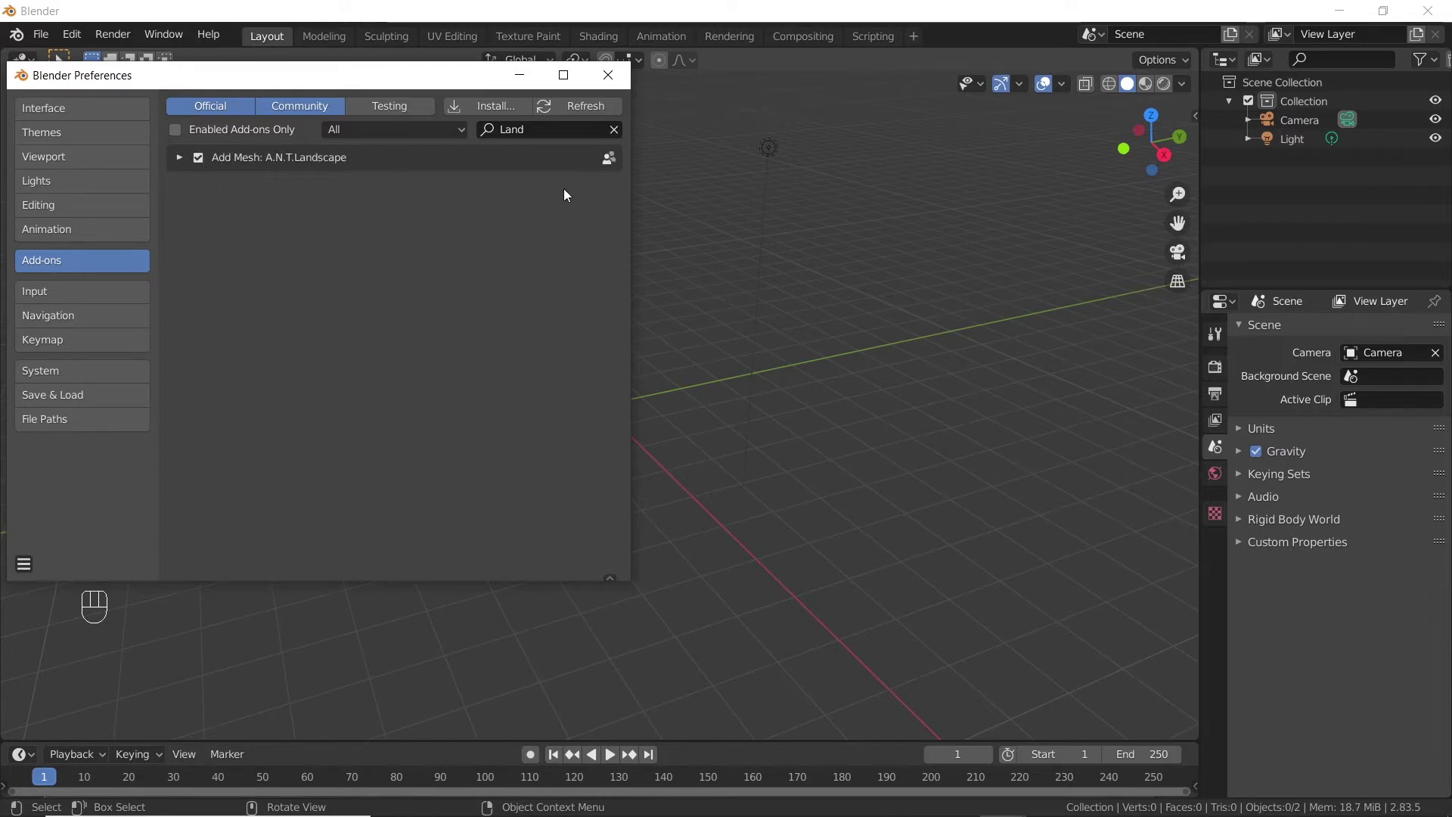
left_click(608, 74)
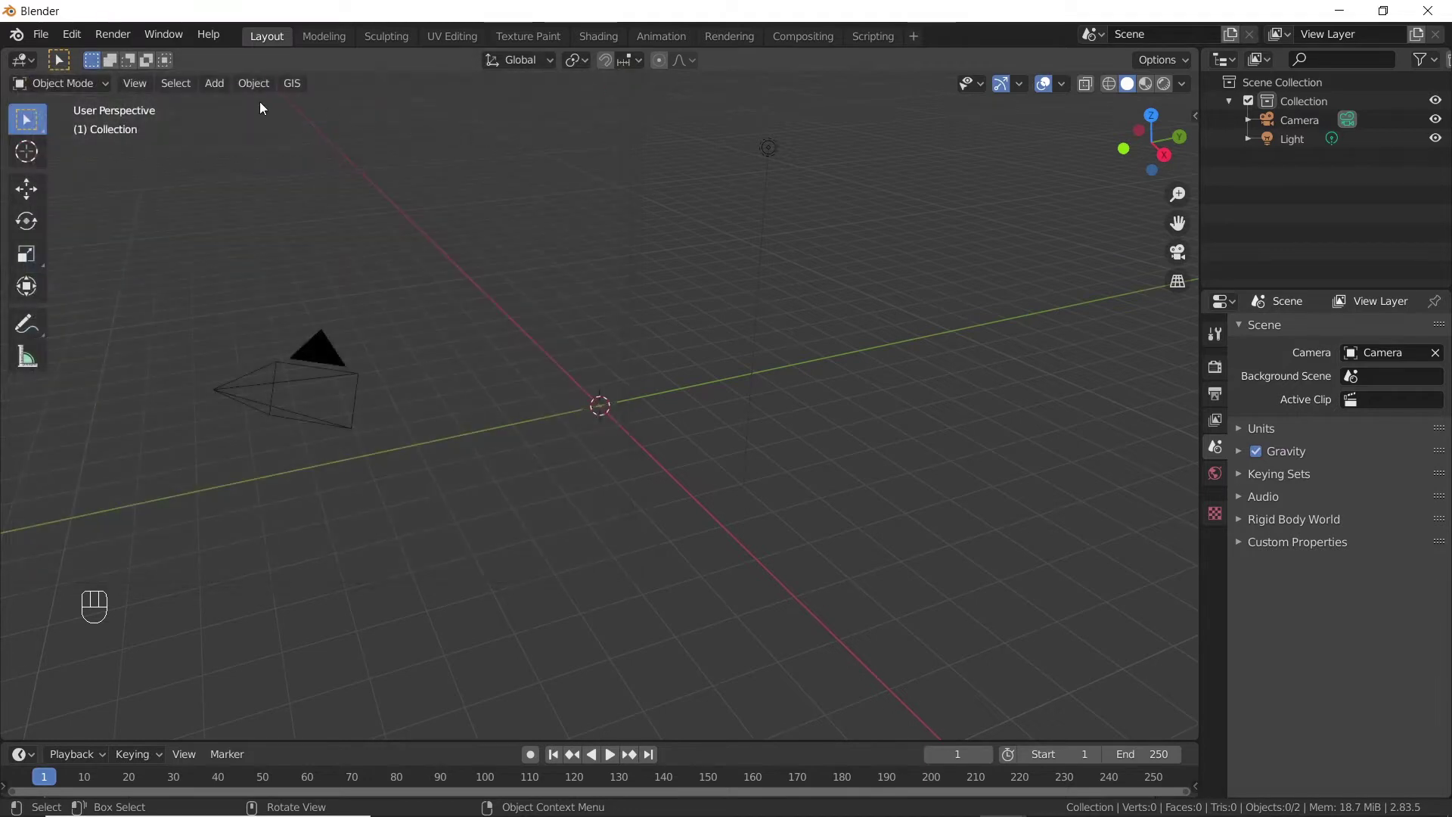
Step: Append the Poliigon Color Variation, PBR Mixer and Uber Mapping node groups from BlenderGuru_PoliigonNodes.blend on drive F
left_click(46, 36)
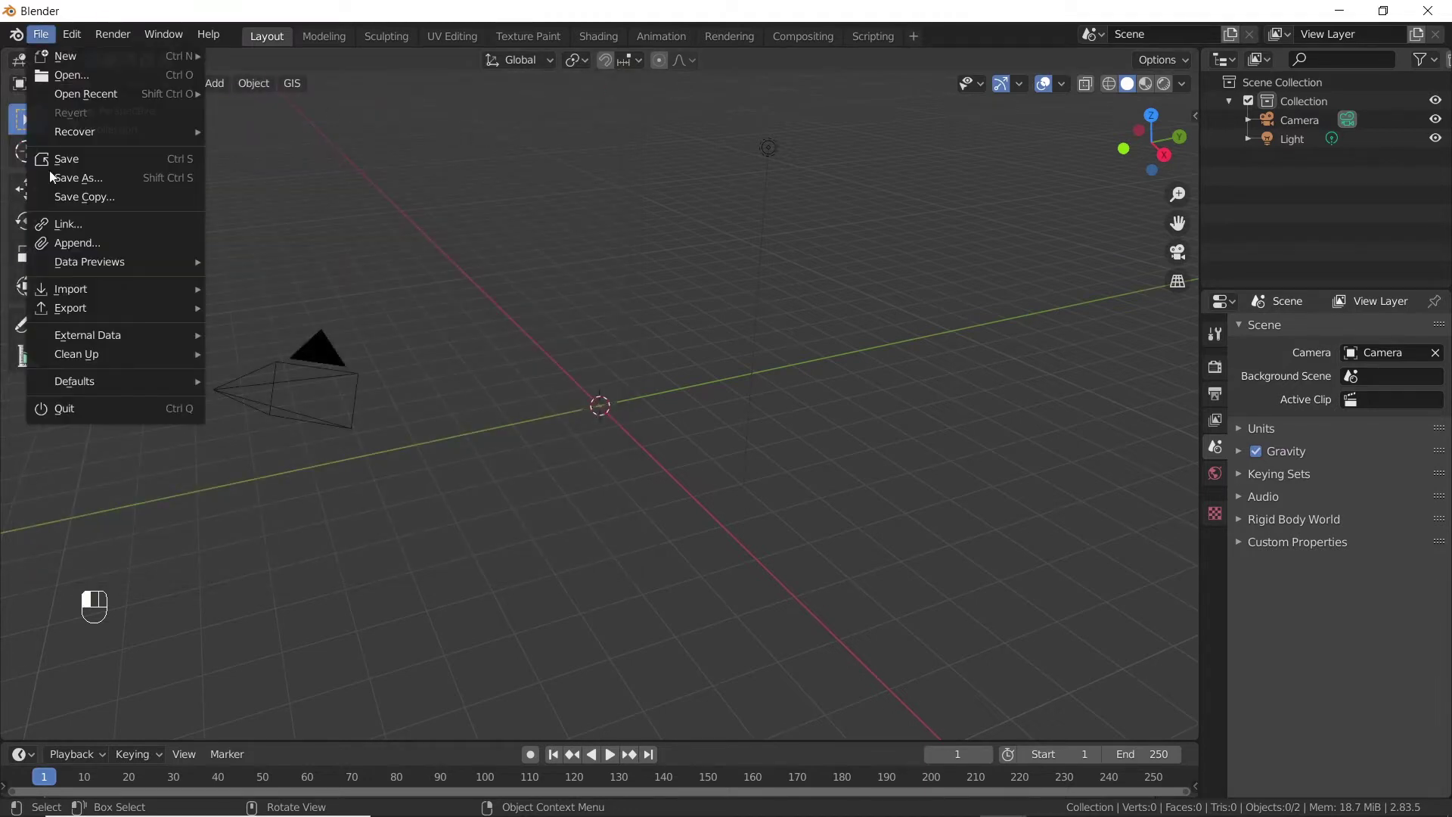
mouse_move(111, 340)
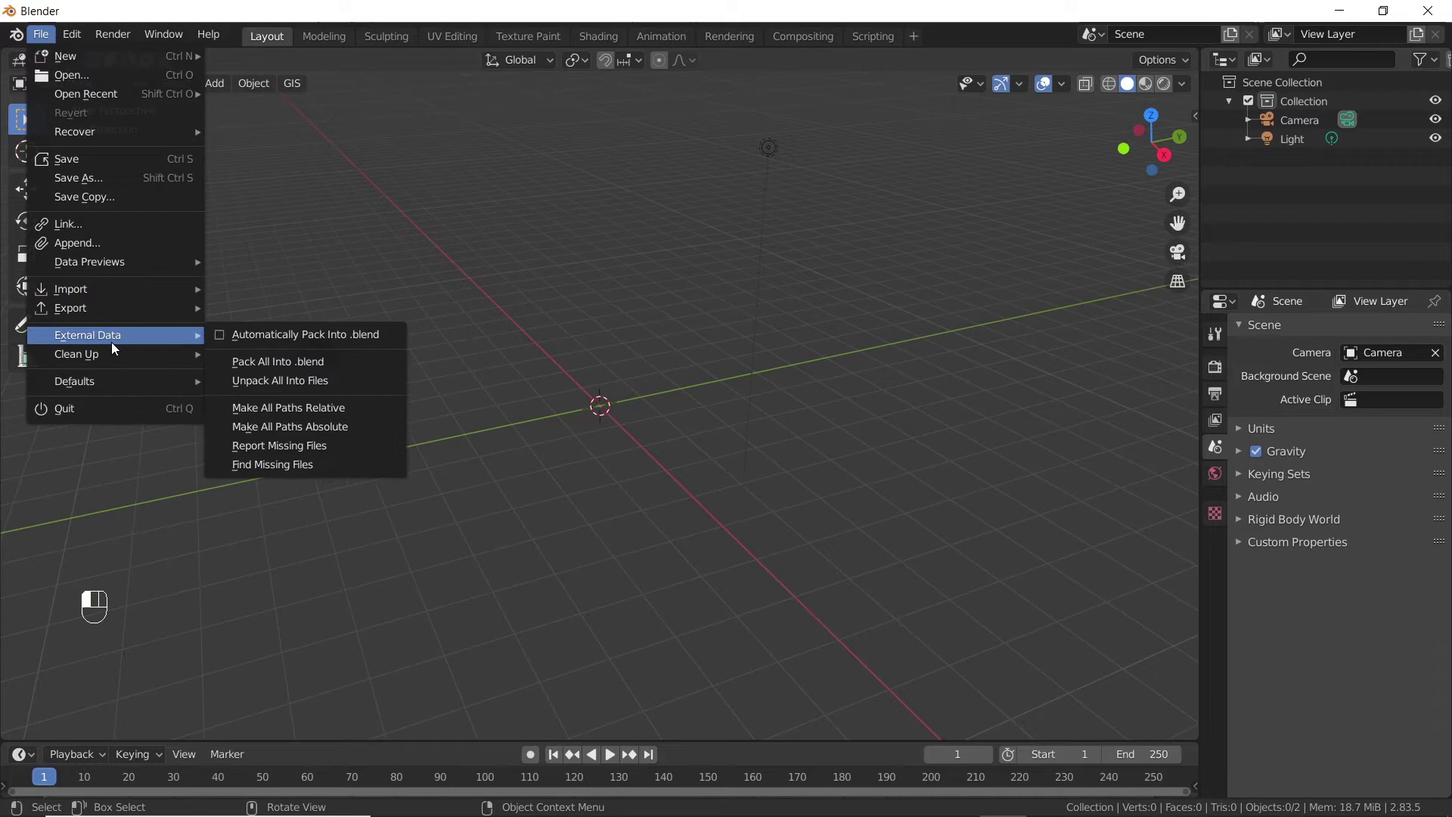
left_click(132, 243)
left_click(310, 232)
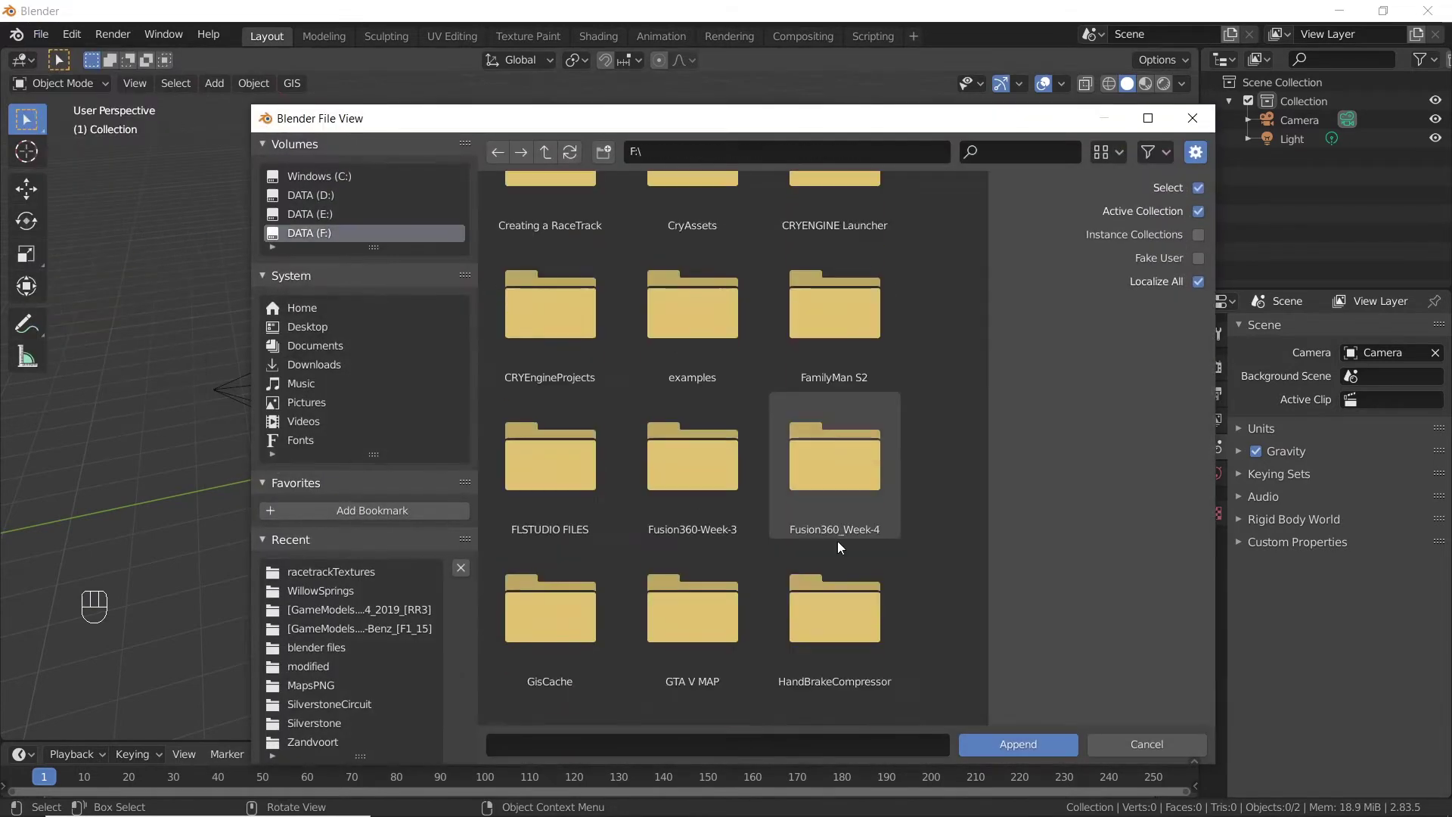
scroll(838, 568, "down", 5)
scroll(841, 598, "down", 15)
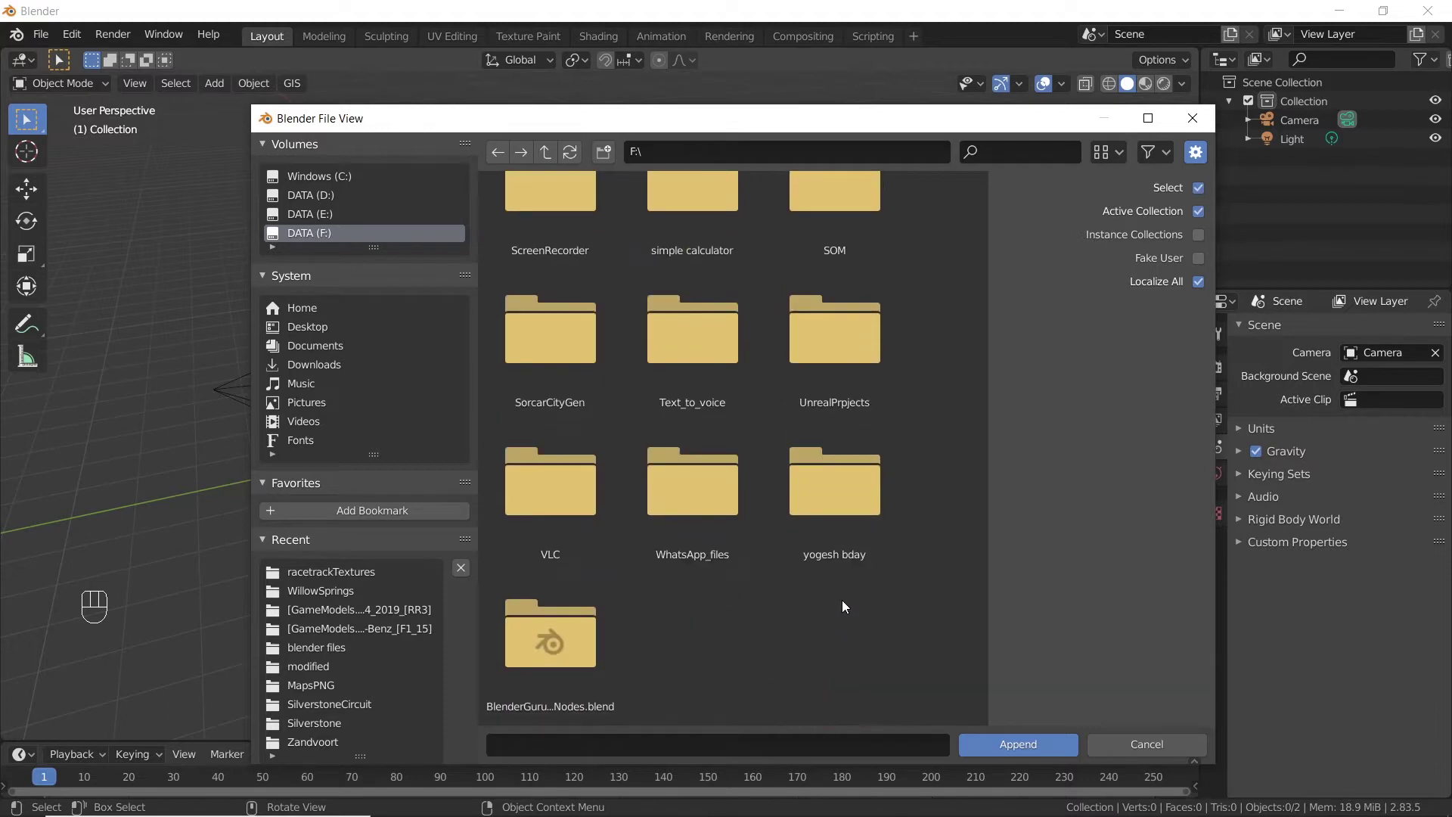
double_click(569, 651)
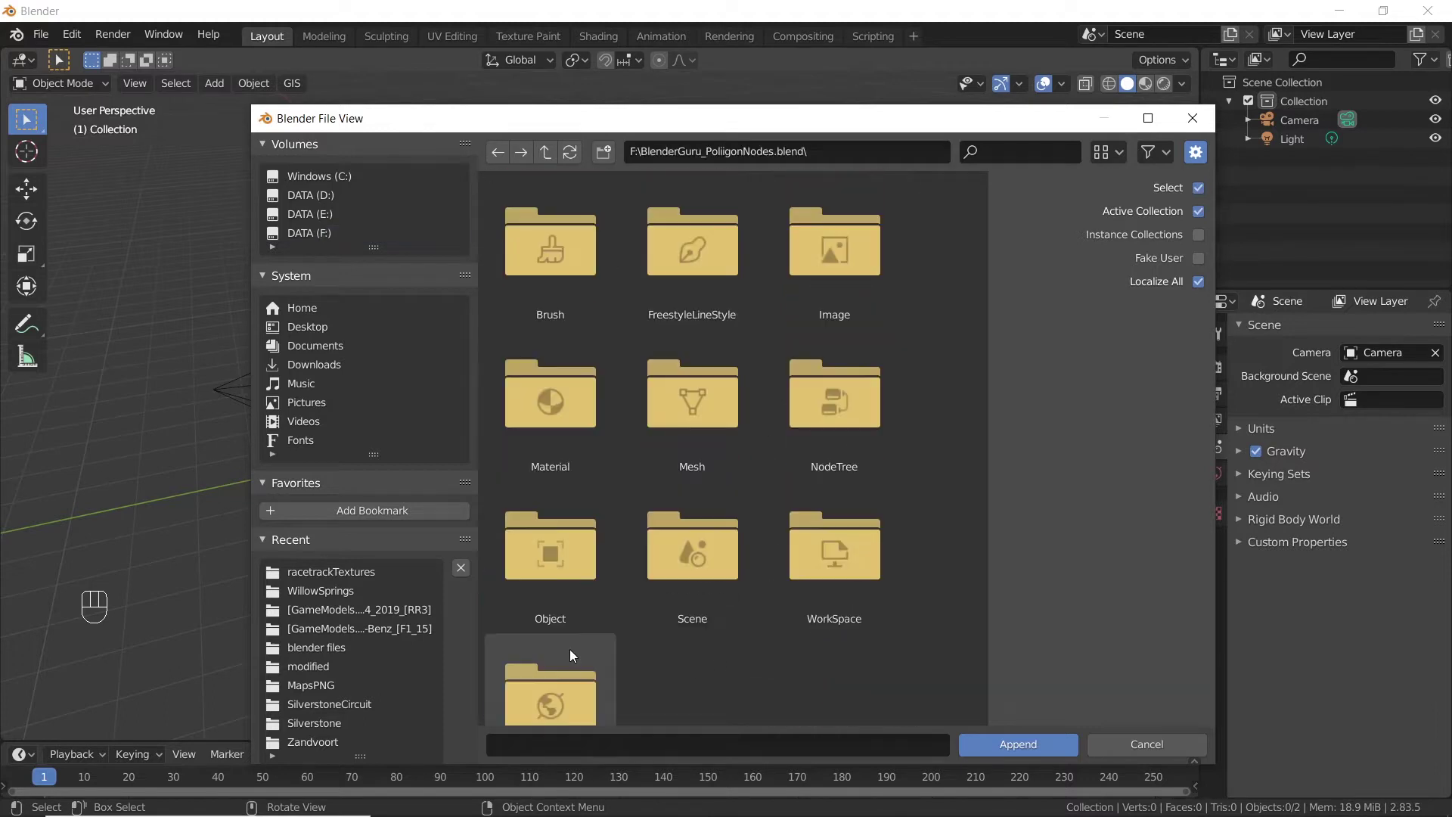
double_click(852, 421)
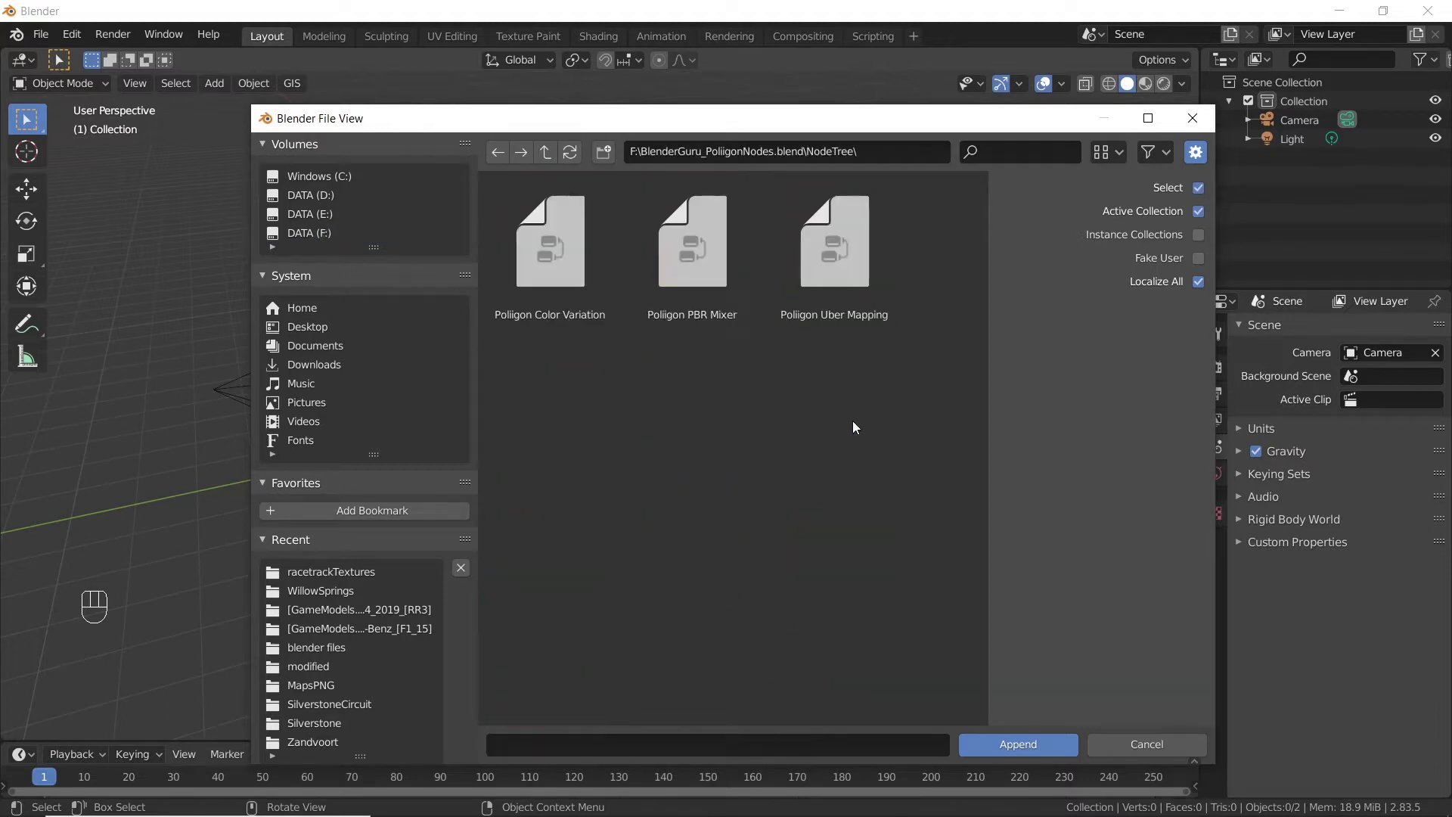
left_click(559, 274)
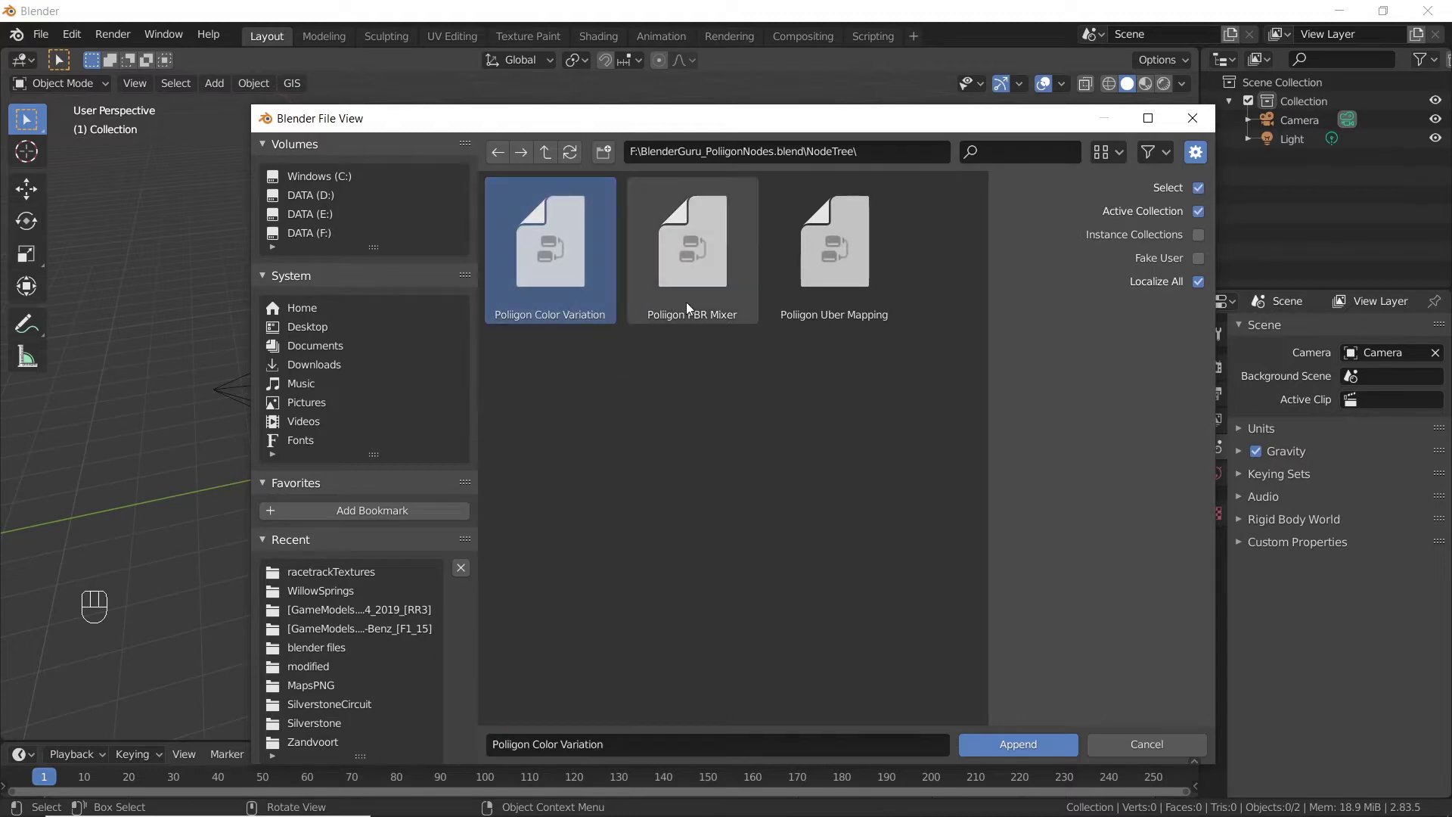
key("a")
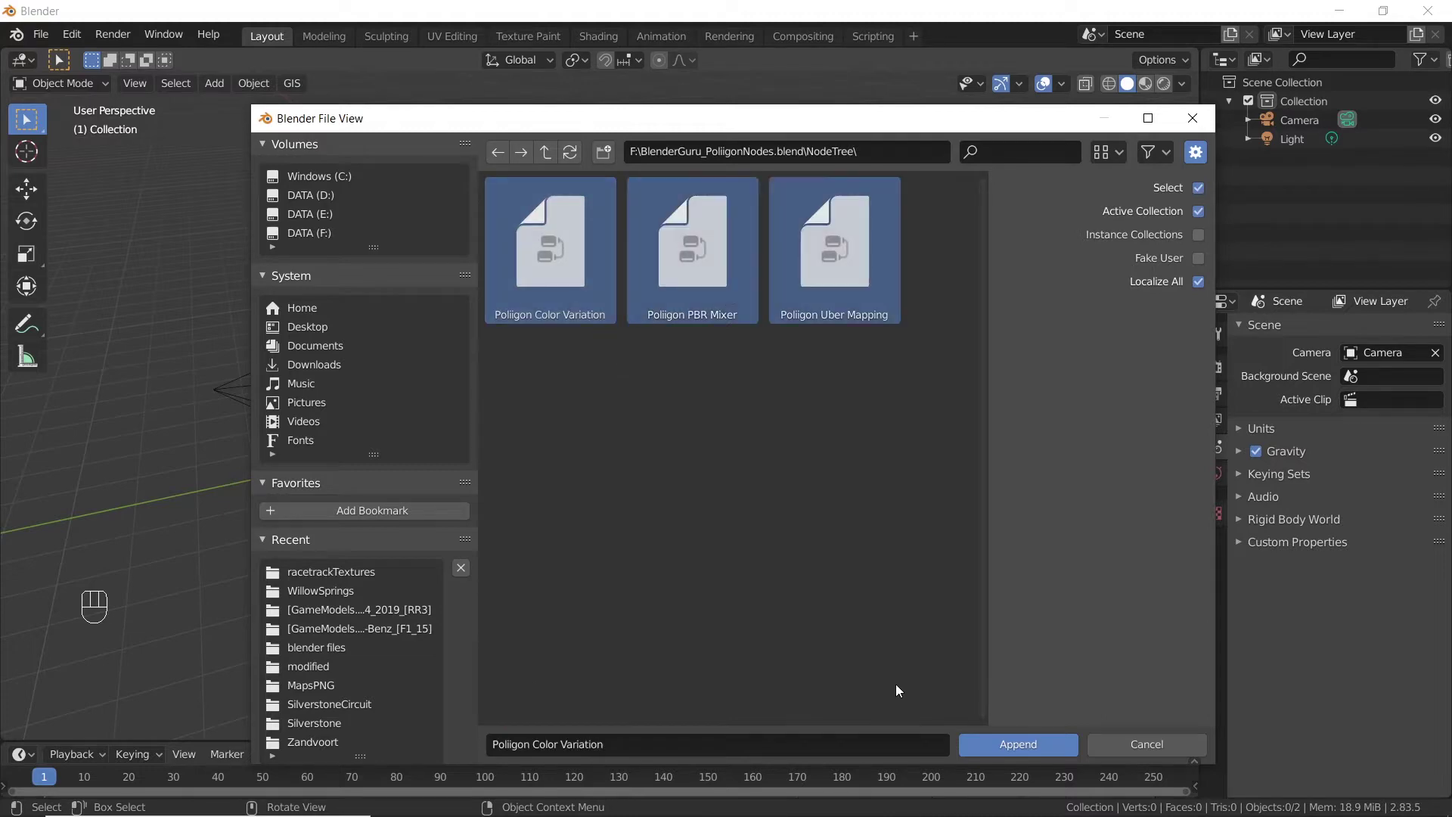
left_click(1019, 744)
Step: Add a landscape mesh with the A.N.T.Landscape add-on and clear its rotation
key("n")
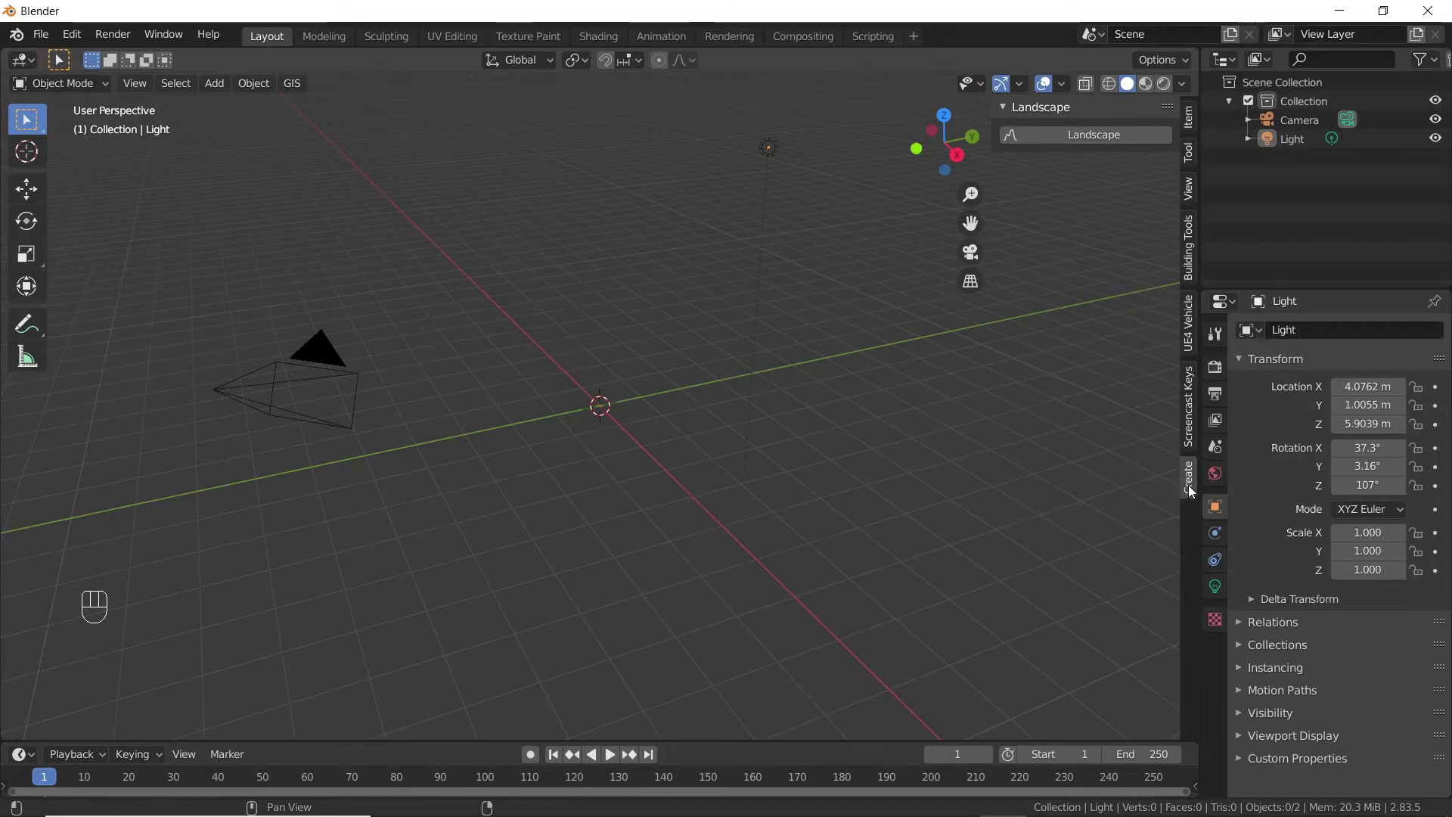
left_click(1092, 140)
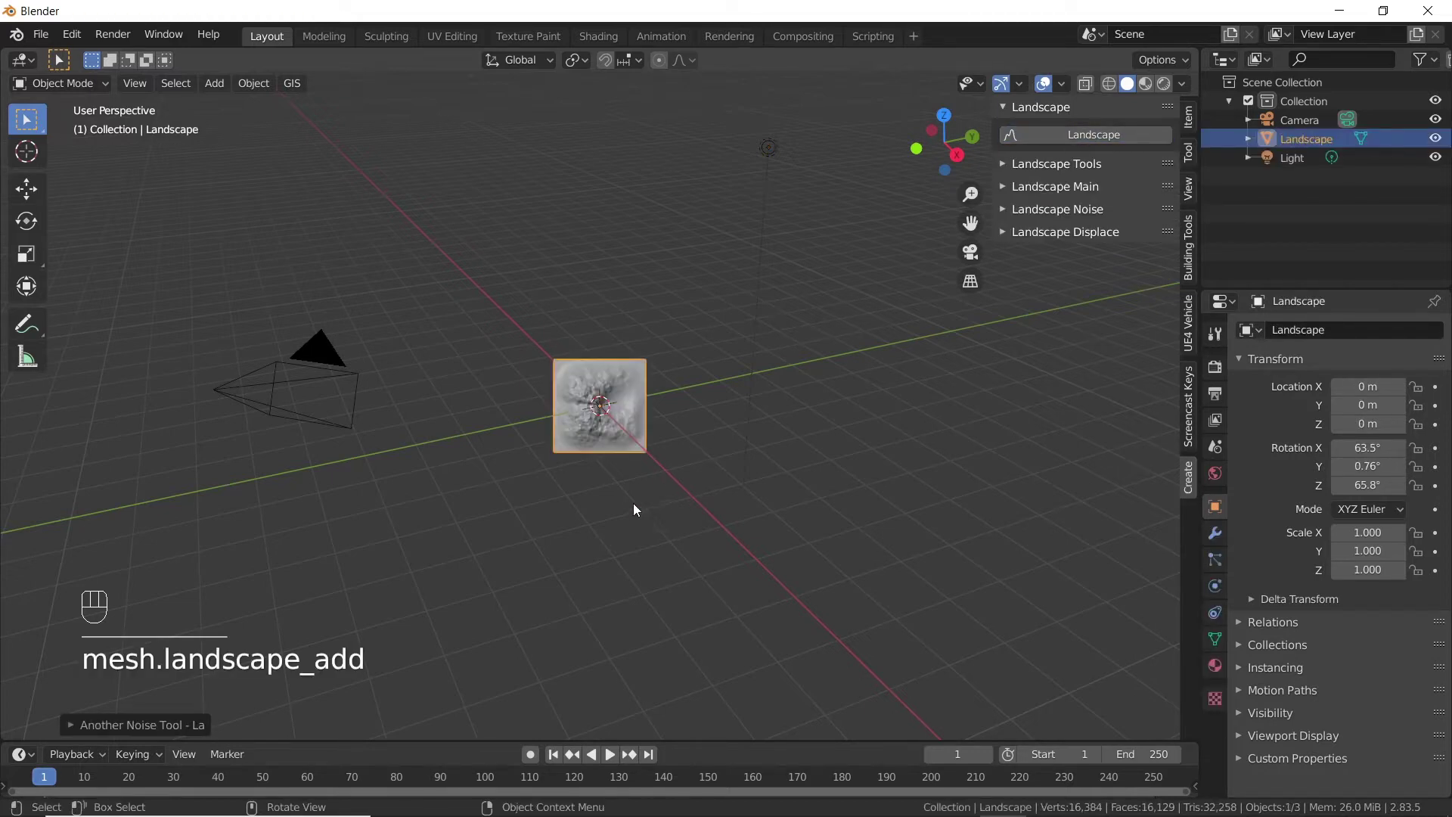
key("alt+r")
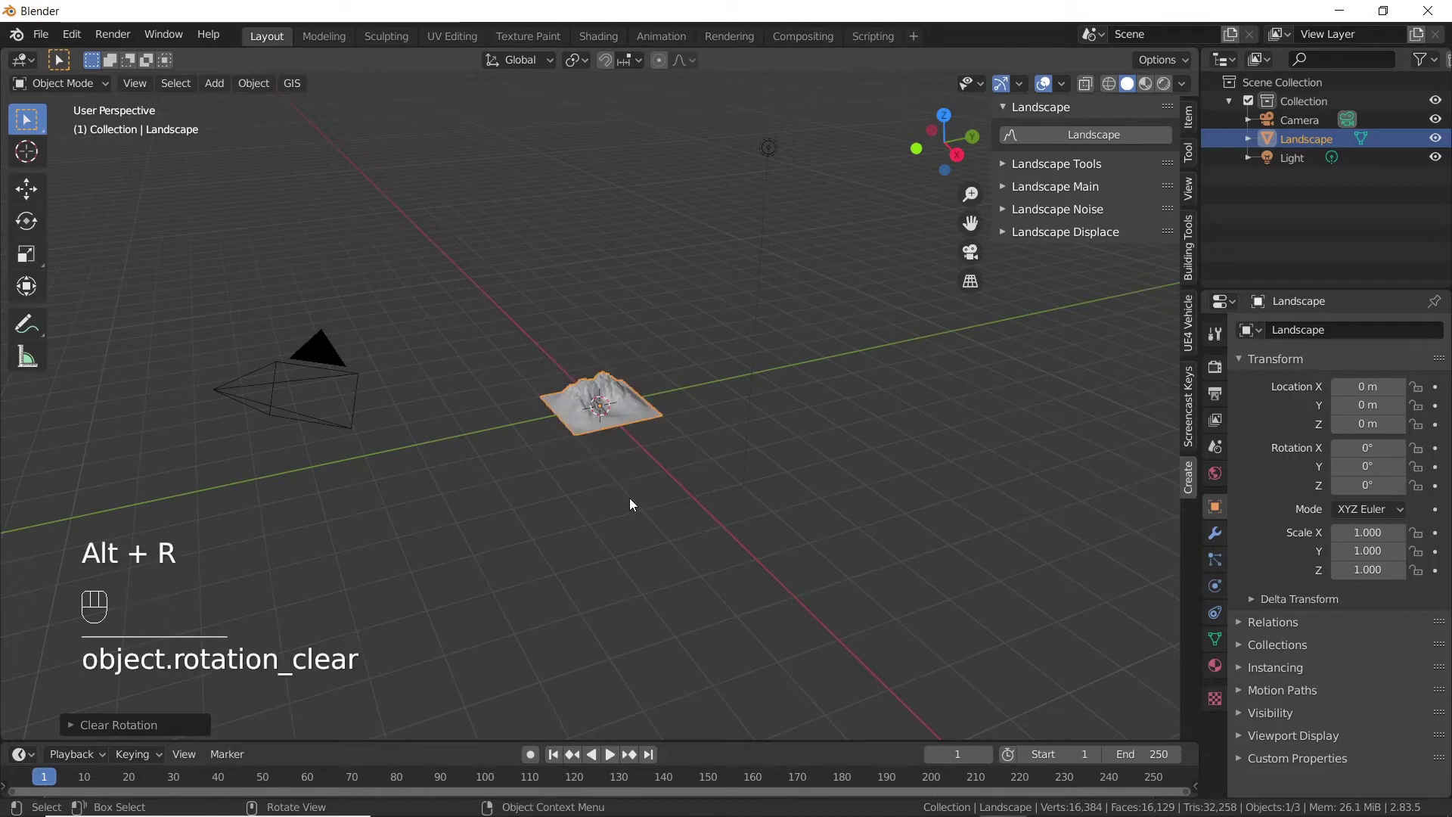
scroll(639, 483, "up", 6)
Step: Set the landscape noise's Random Seed to 5 and refresh the terrain
left_click(1006, 232)
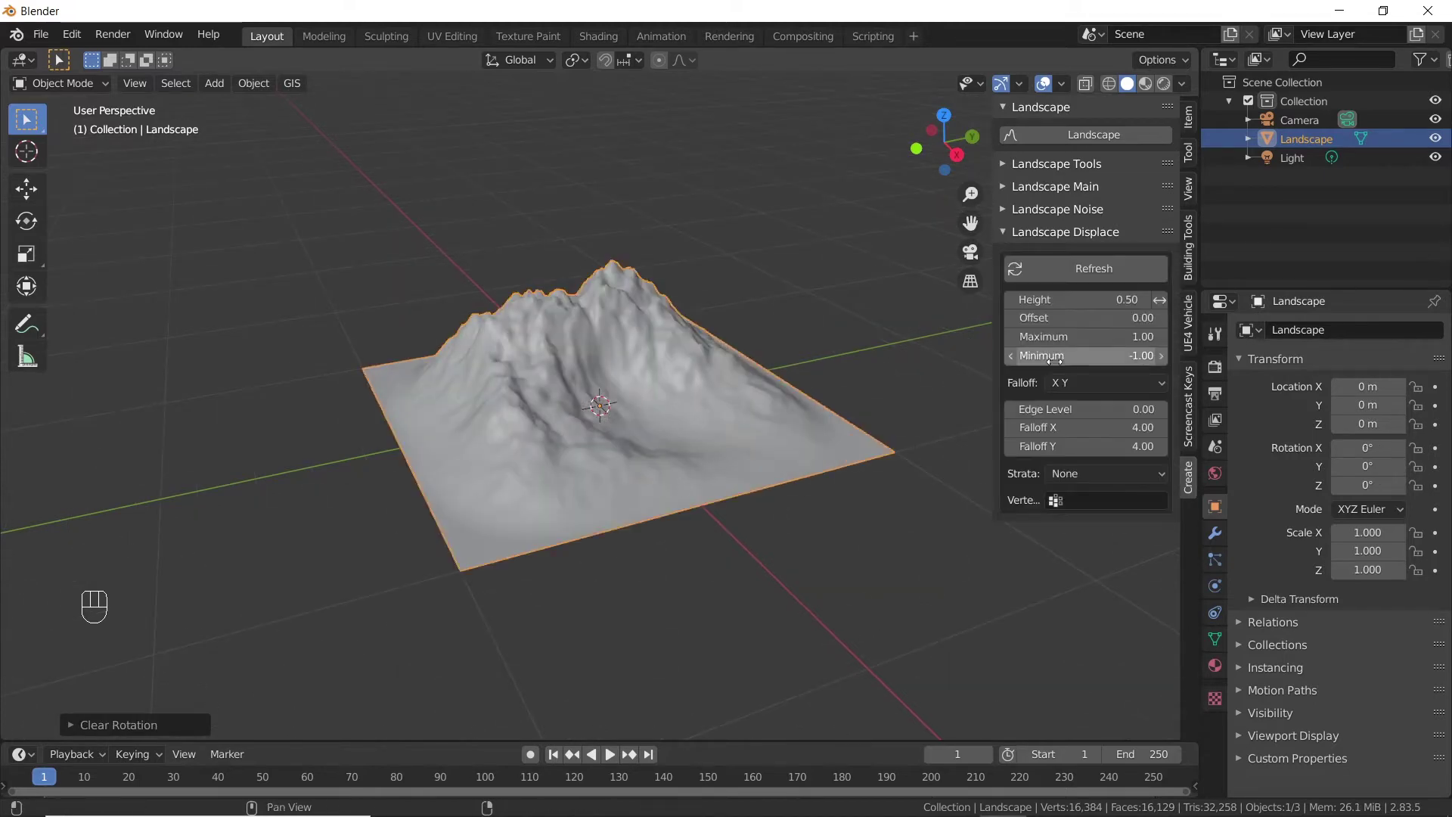
left_click(1004, 208)
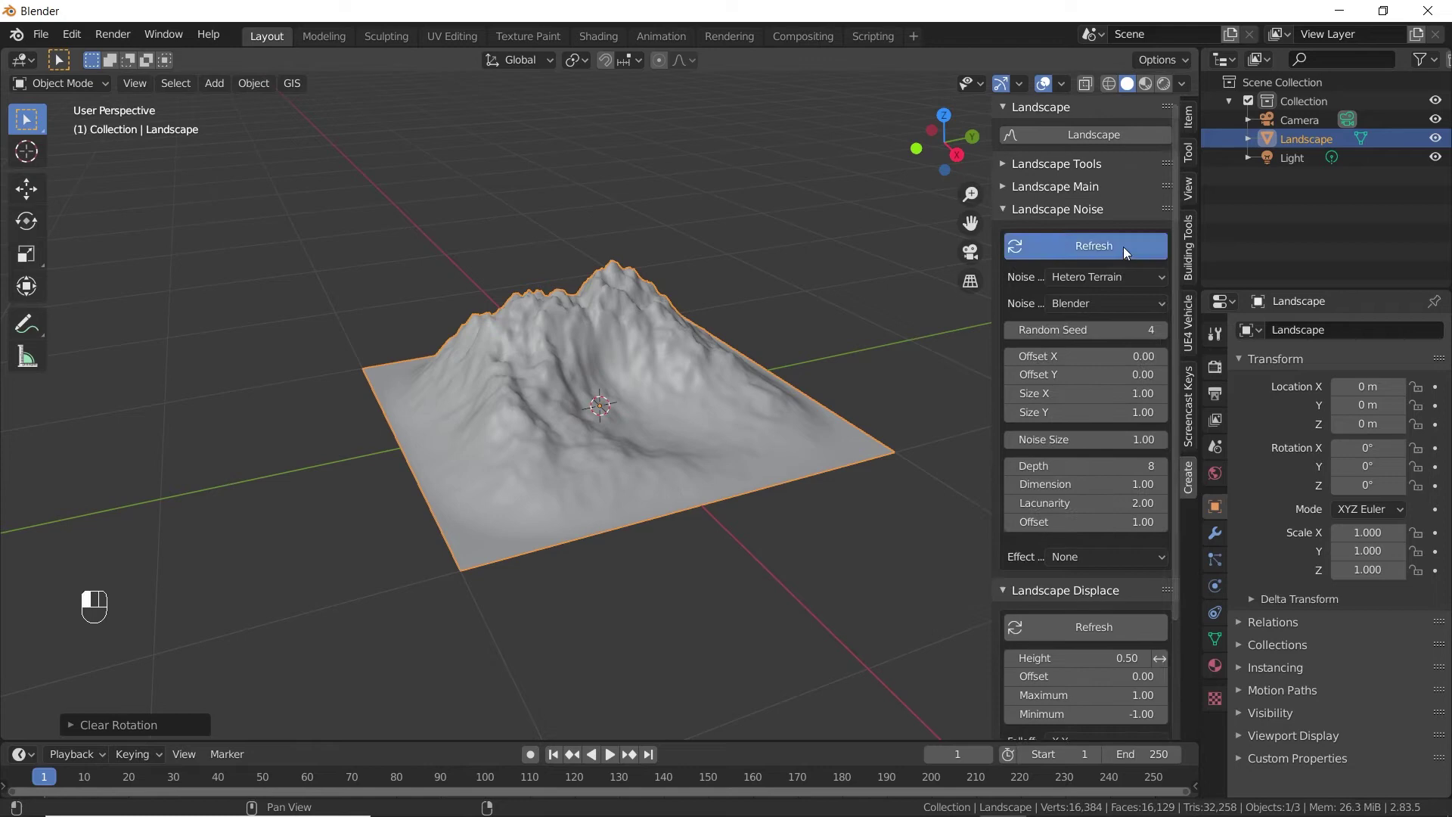
left_click(1089, 246)
middle_click_drag(794, 424, 937, 439)
left_click(1161, 329)
left_click(1108, 251)
Step: Set the landscape displacement's Falloff X to 3.34 and refresh the terrain
scroll(757, 408, "down", 1)
middle_click_drag(719, 416, 816, 537)
scroll(1120, 703, "down", 3)
left_click(1135, 537)
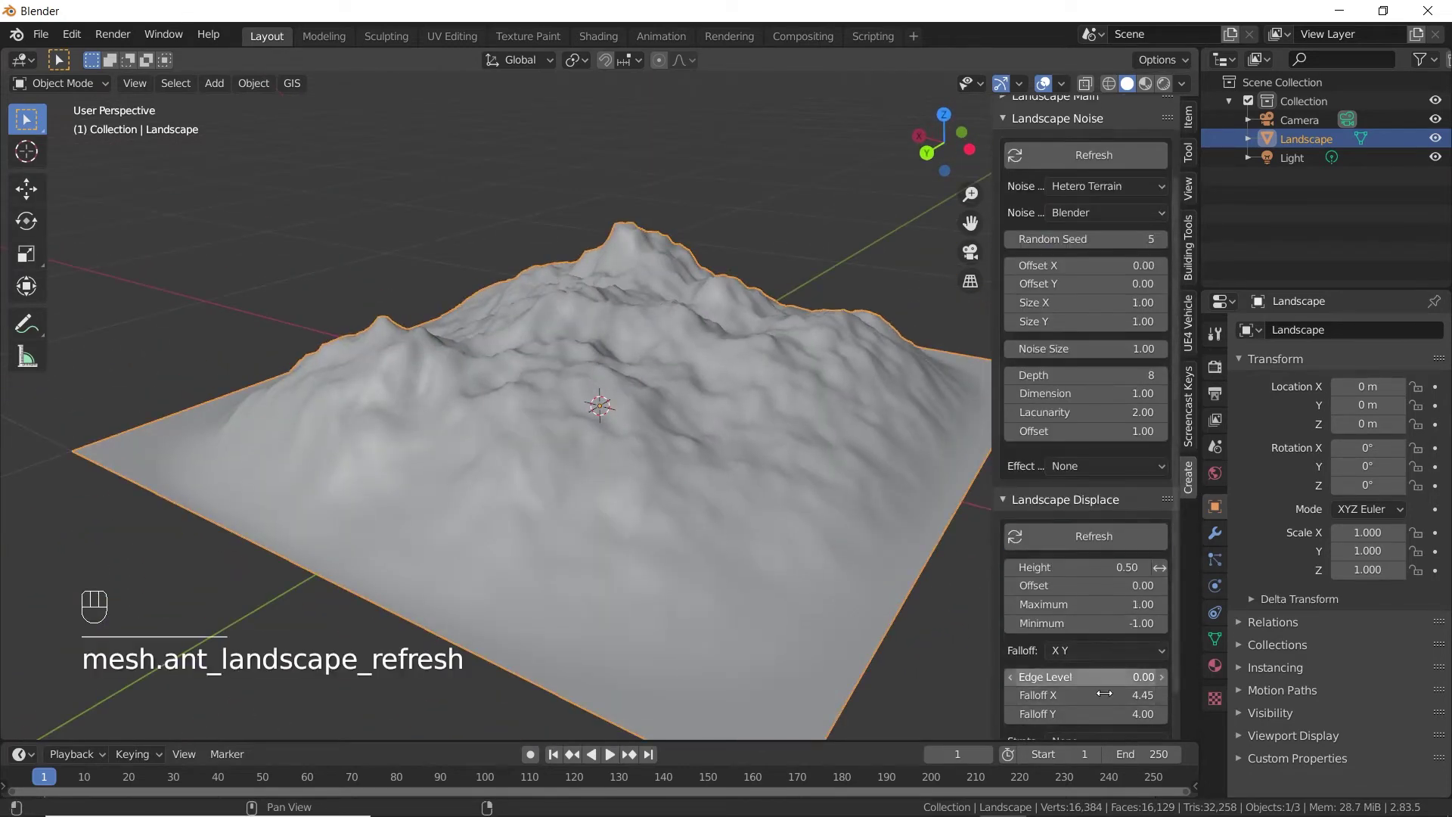
left_click(1138, 538)
scroll(373, 525, "up", 1)
middle_click_drag(373, 525, 603, 525)
scroll(602, 525, "up", 1)
scroll(665, 523, "down", 3)
middle_click_drag(696, 522, 625, 525)
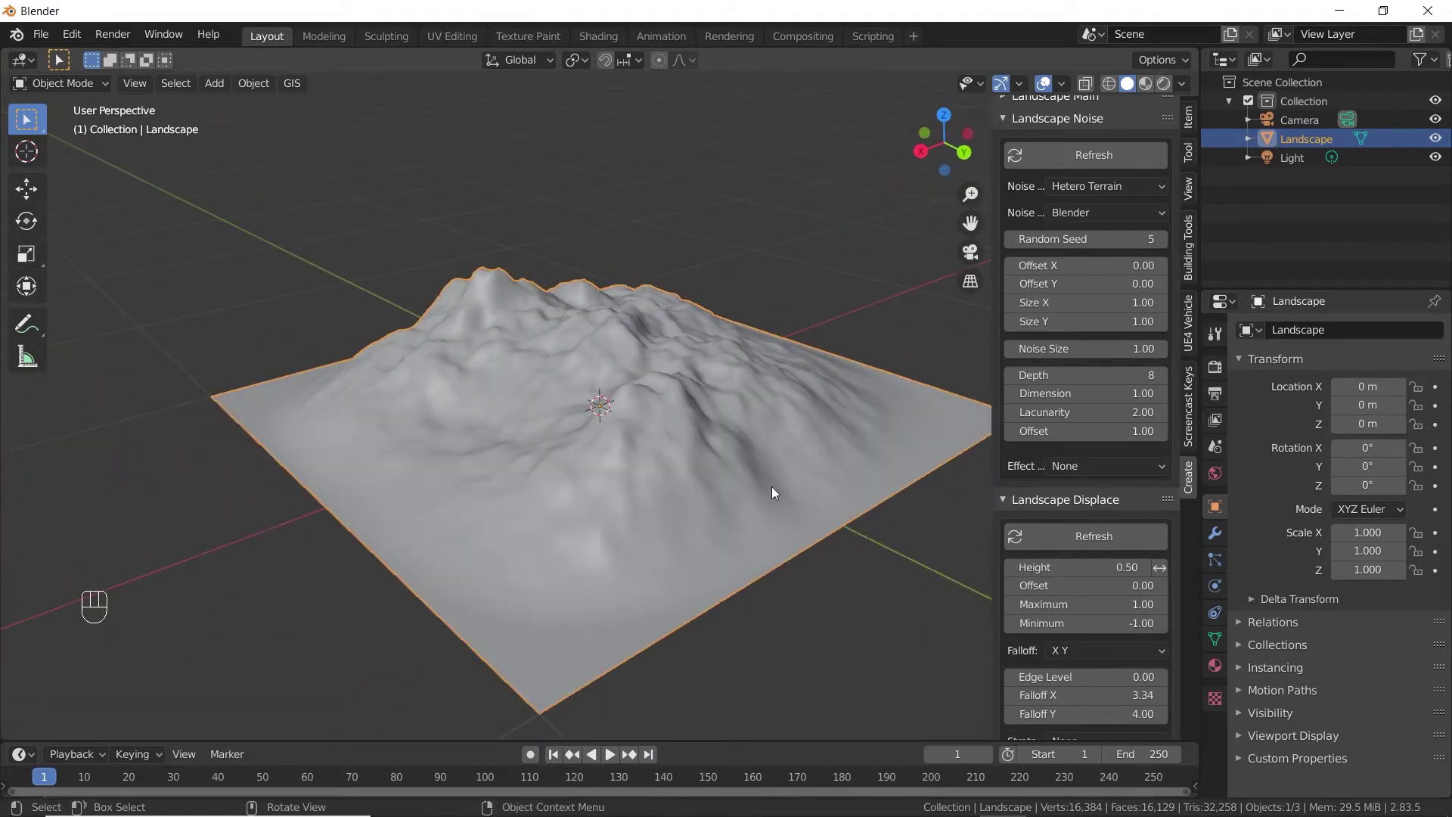
key("n")
Step: Create a new material on the landscape and name it "Ground"
left_click(1215, 665)
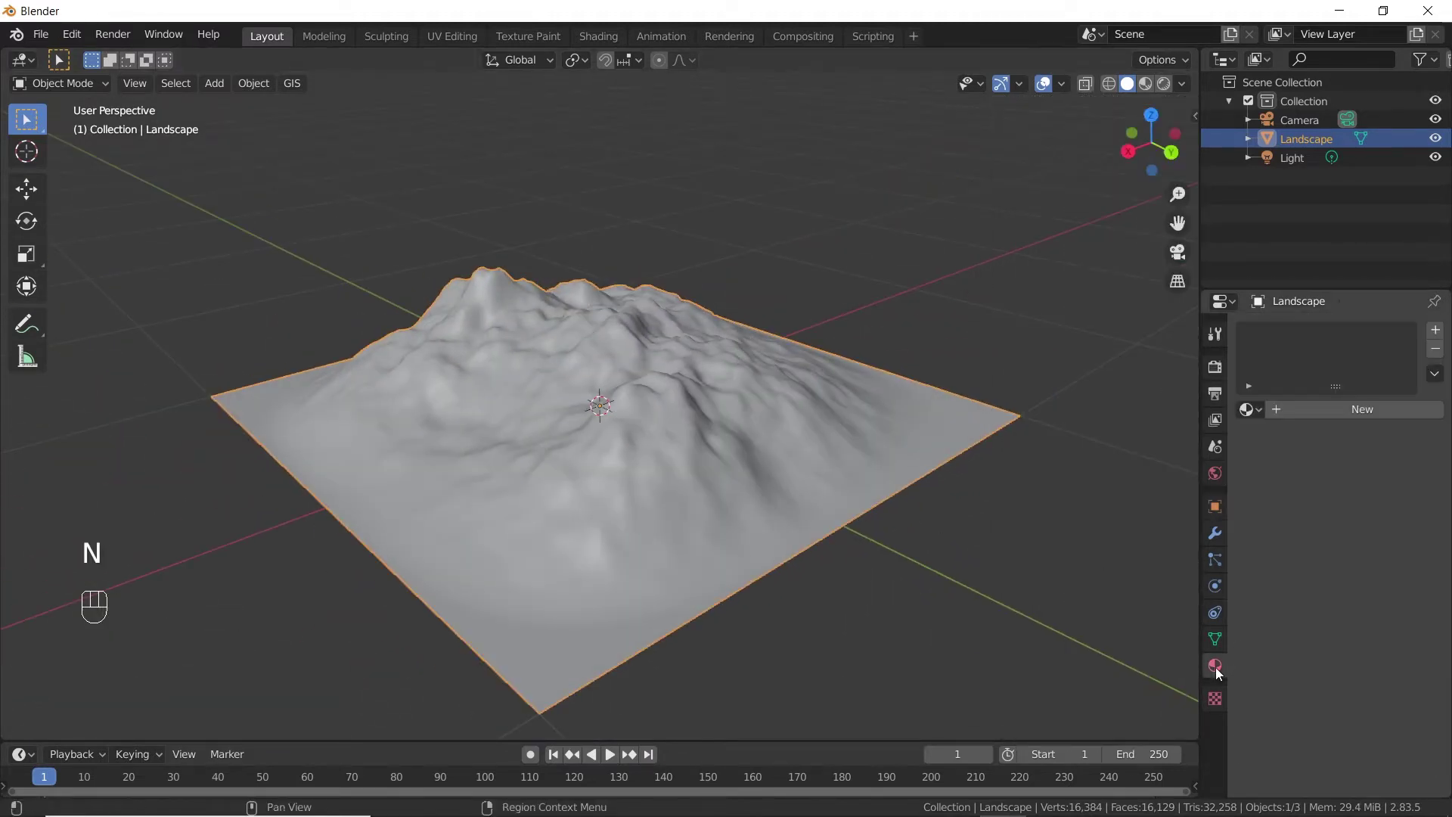
left_click(1362, 410)
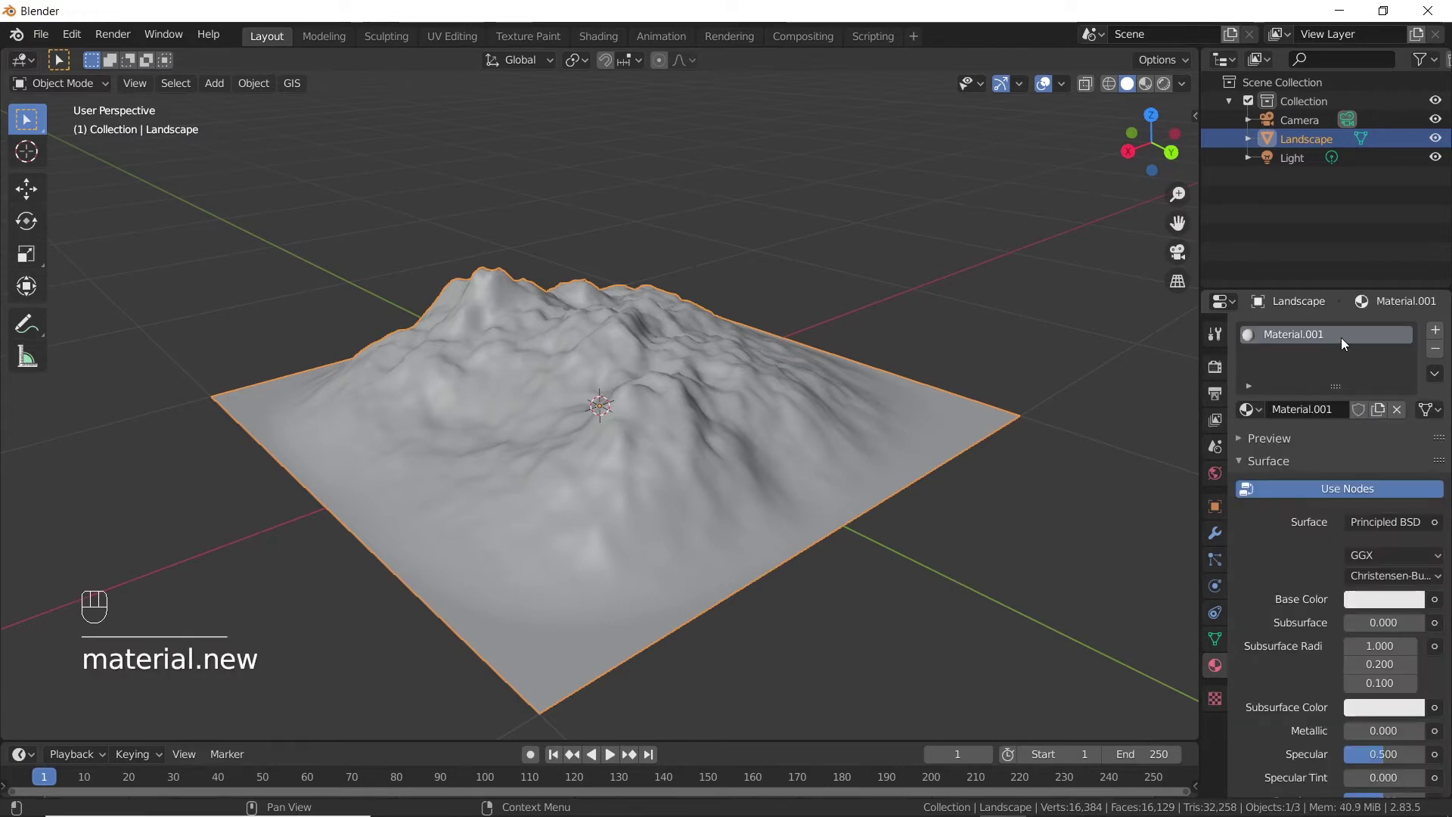
double_click(1294, 335)
type("Ground")
key("Return")
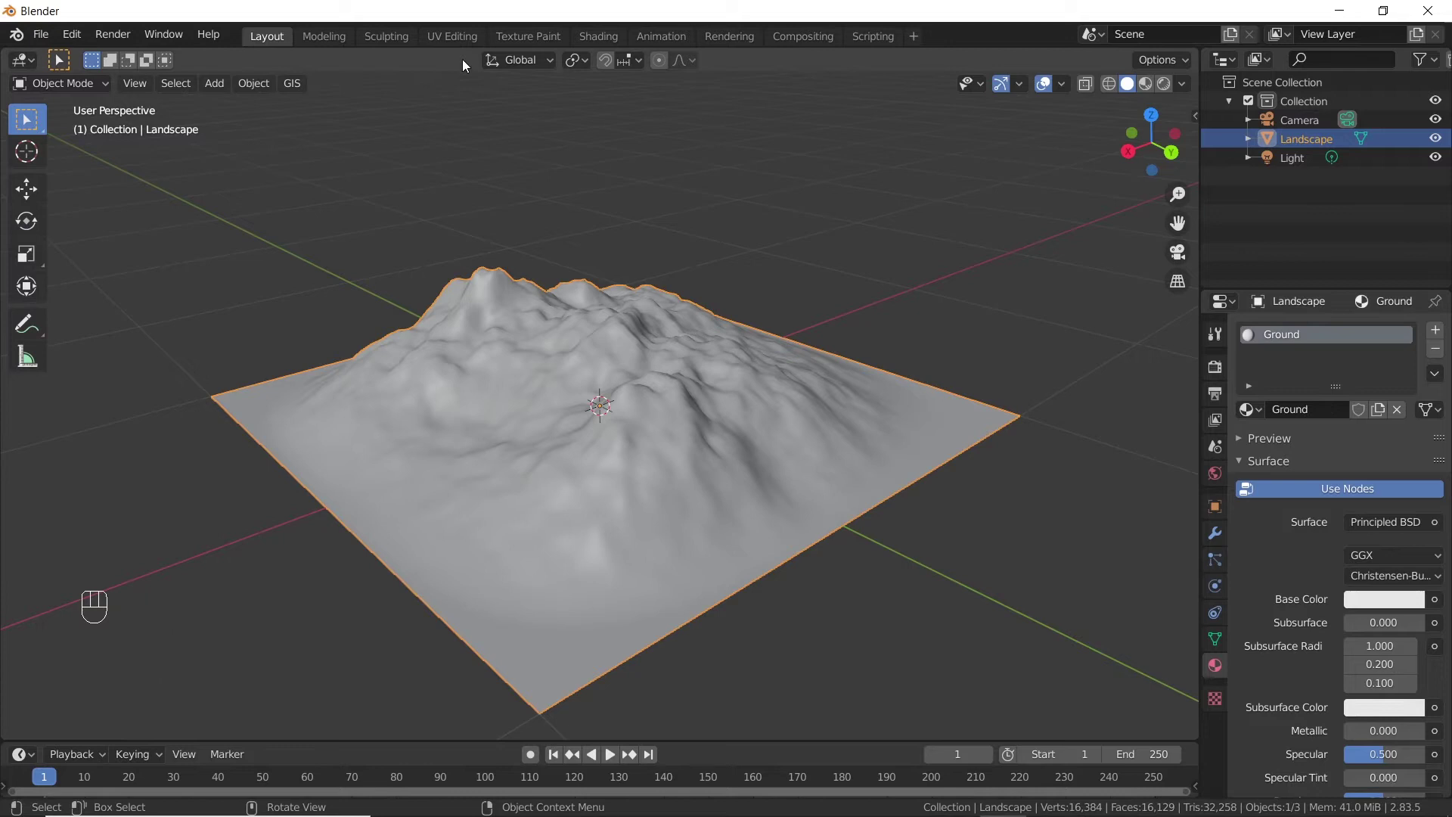
Step: Unwrap the whole landscape mesh in the UV Editing workspace
left_click(451, 38)
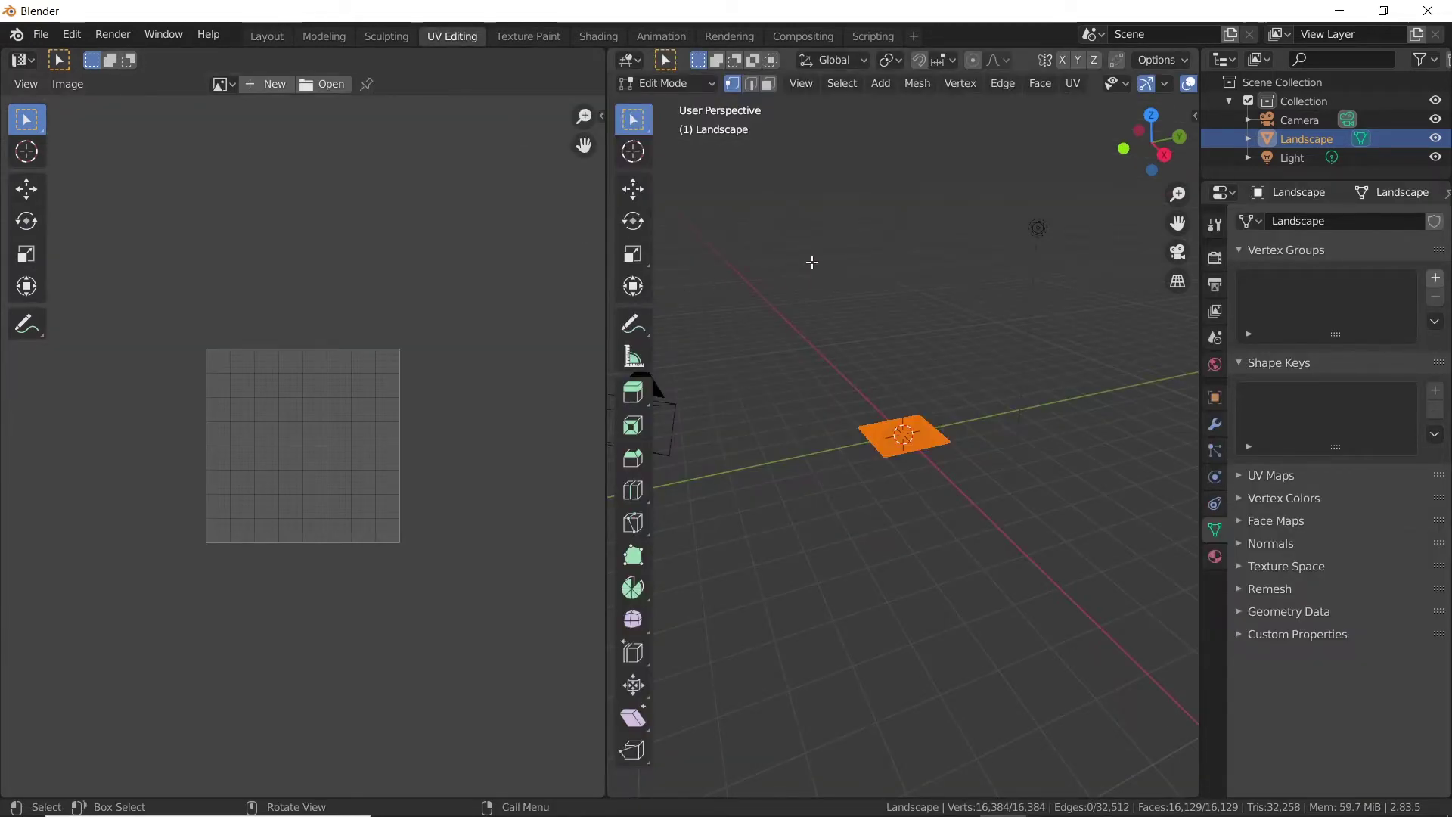
key("u")
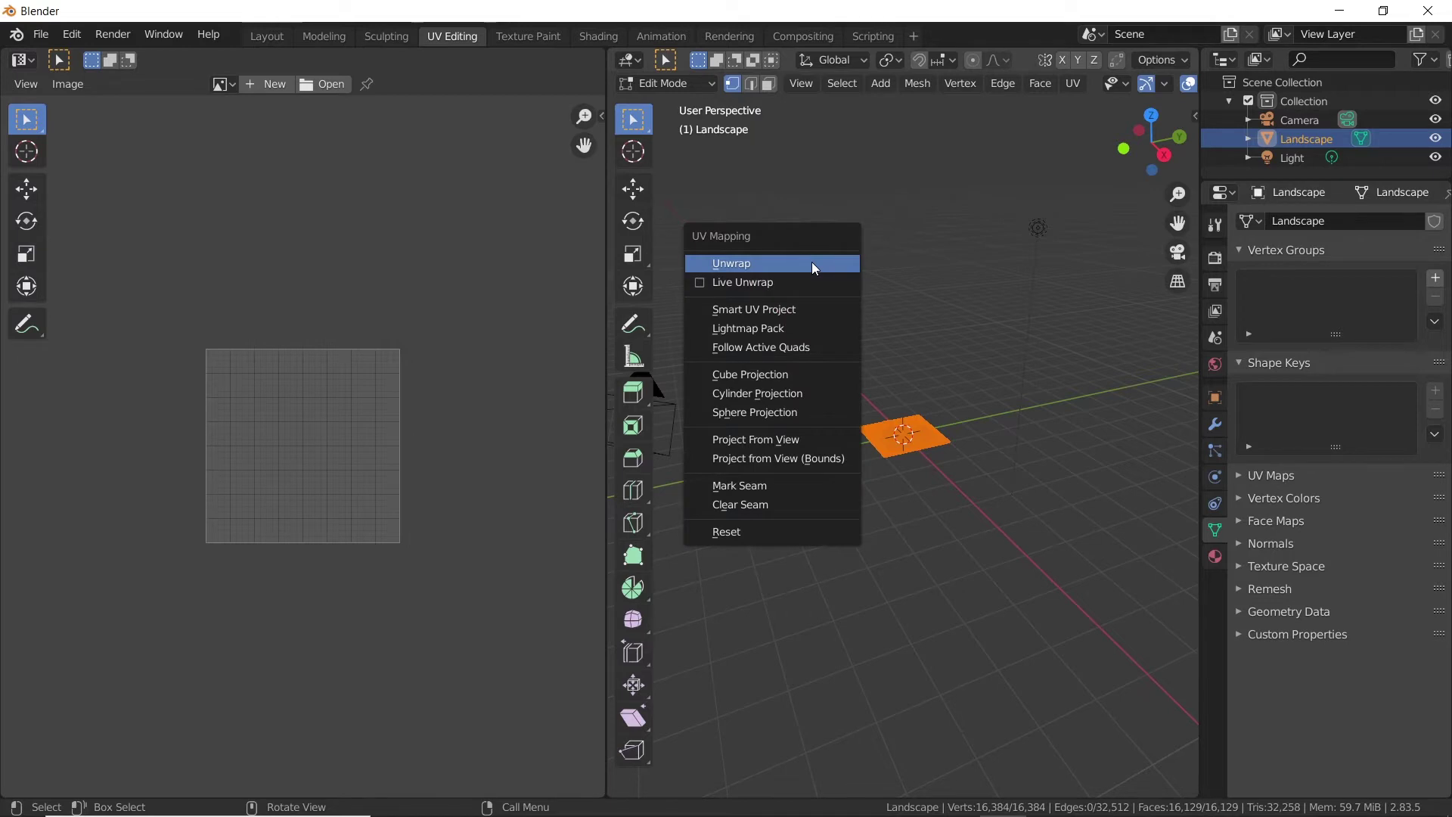
left_click(814, 265)
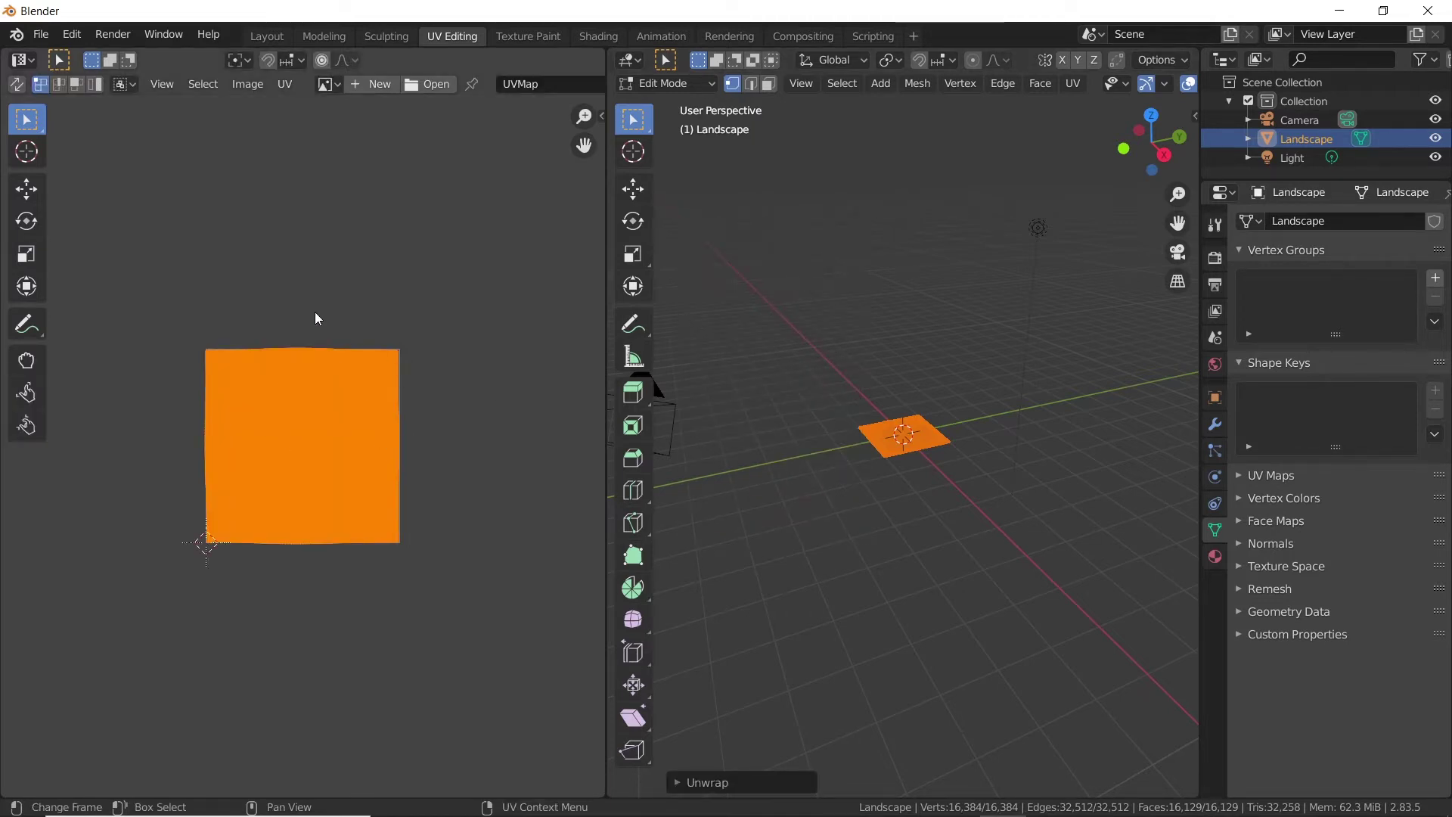
Step: Add an Image Texture node to the Ground material in the Shading workspace and connect its Color to the Principled BSDF's Base Color
left_click(608, 36)
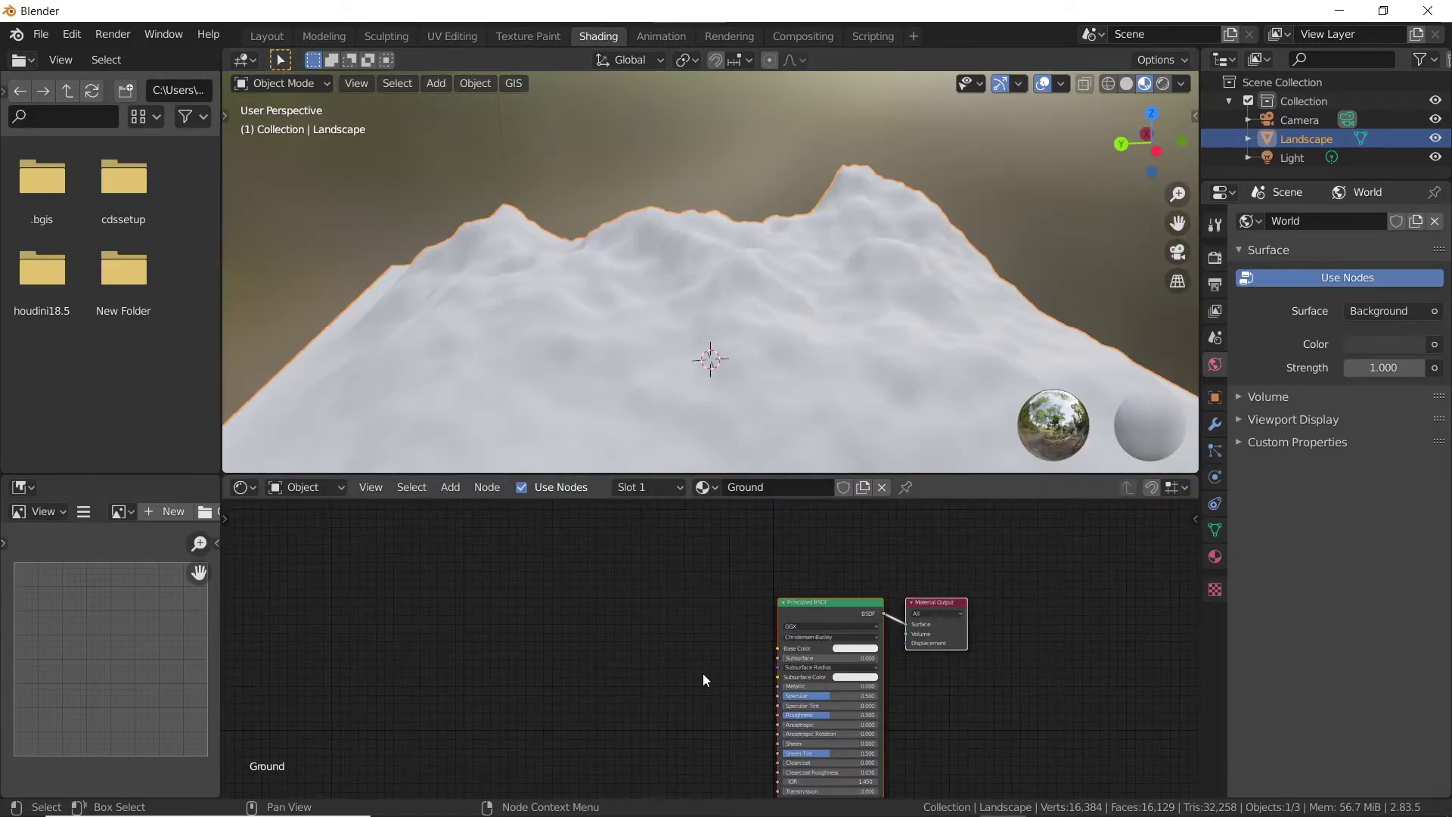
scroll(702, 673, "up", 8)
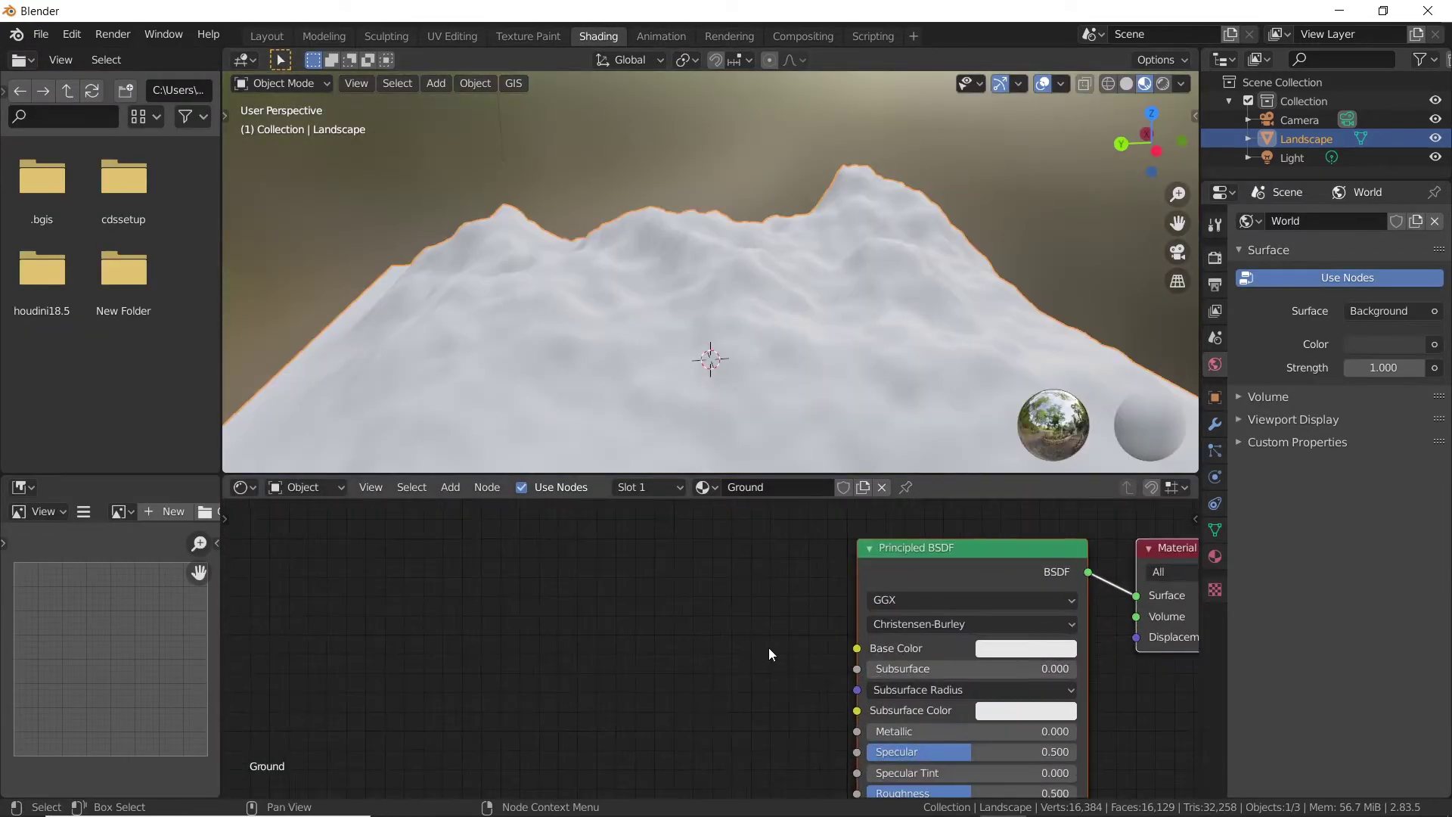
middle_click_drag(768, 647, 798, 656)
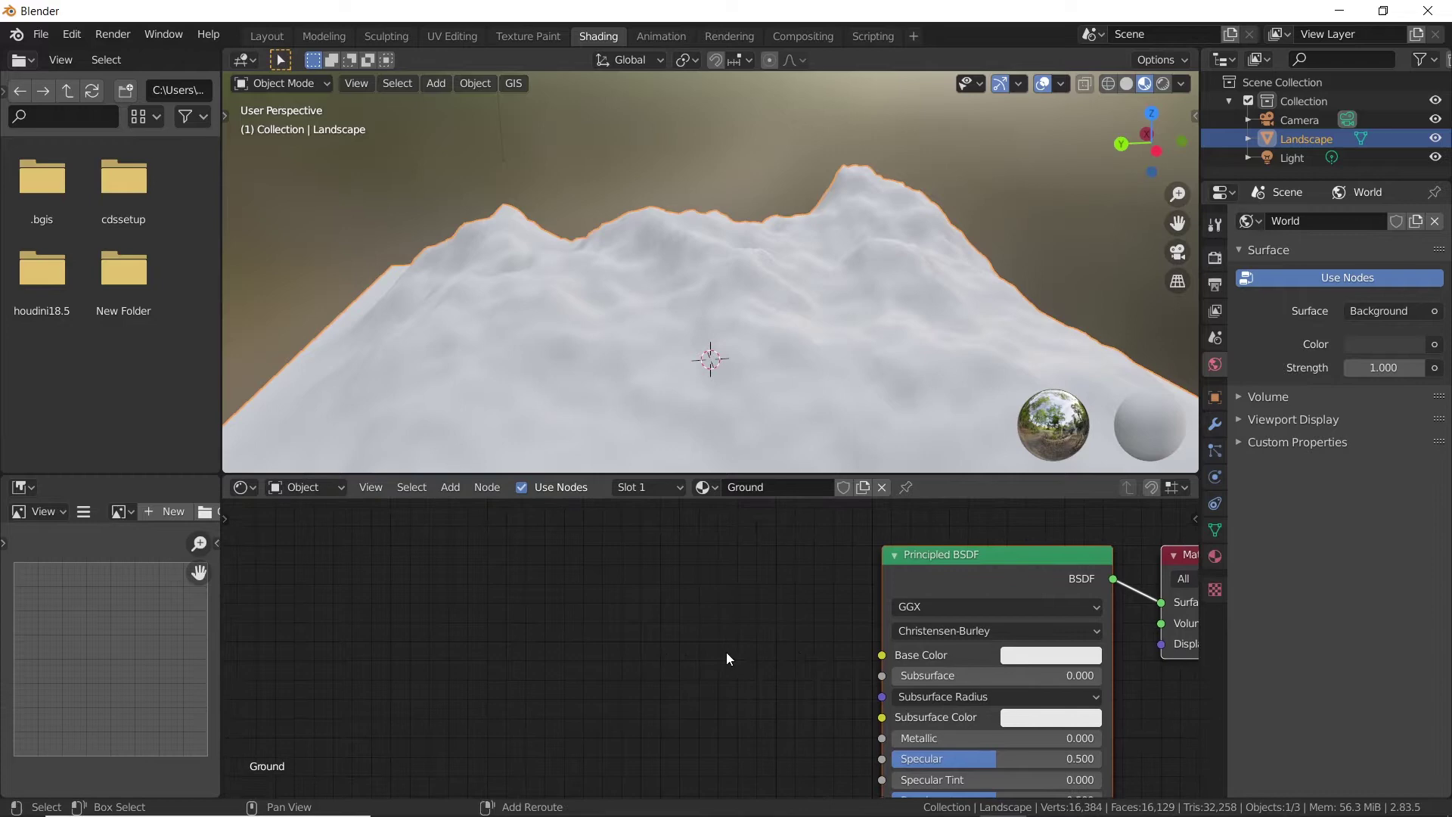
key("shift+a")
mouse_move(726, 652)
left_click(706, 594)
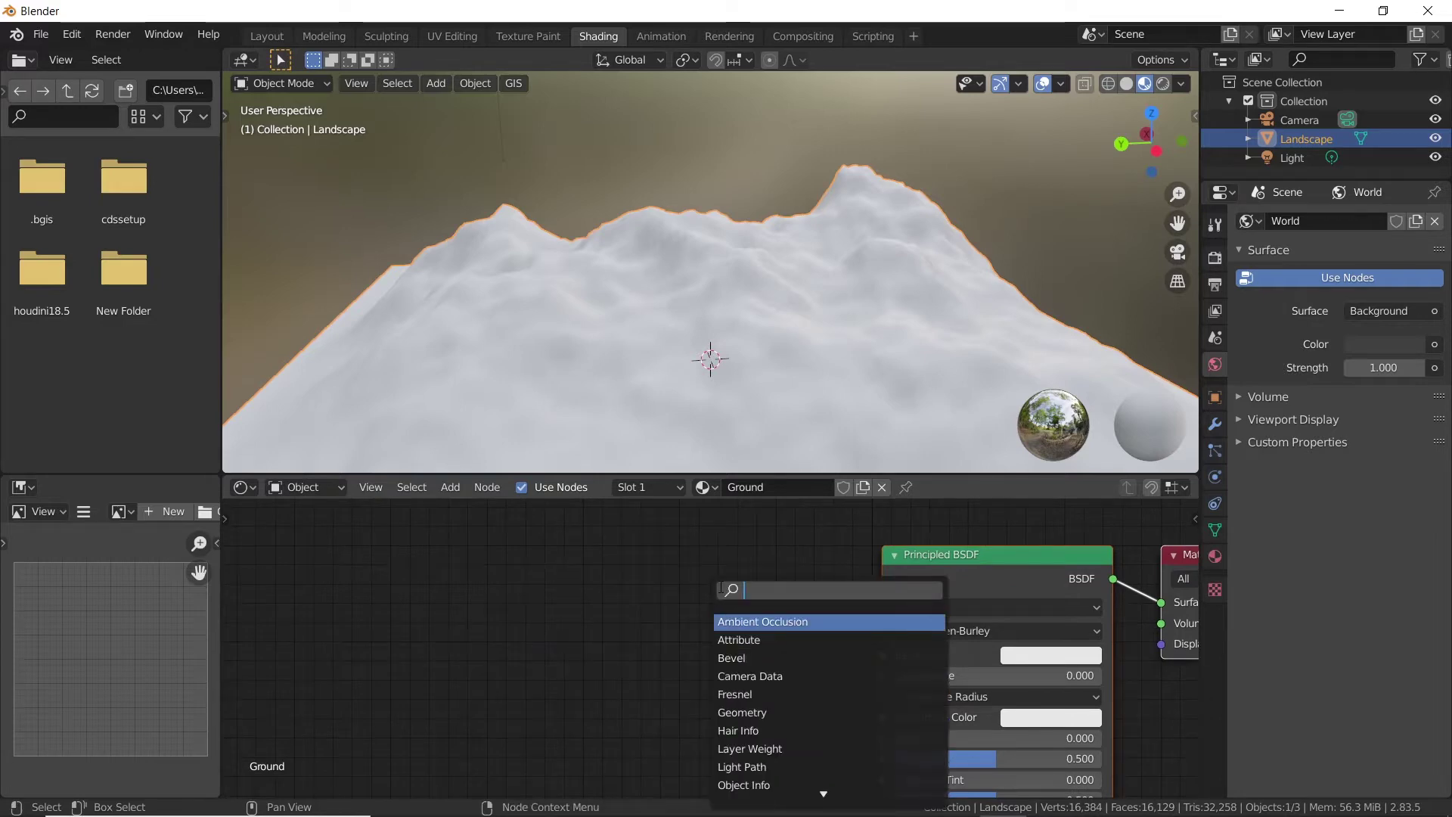
type("image")
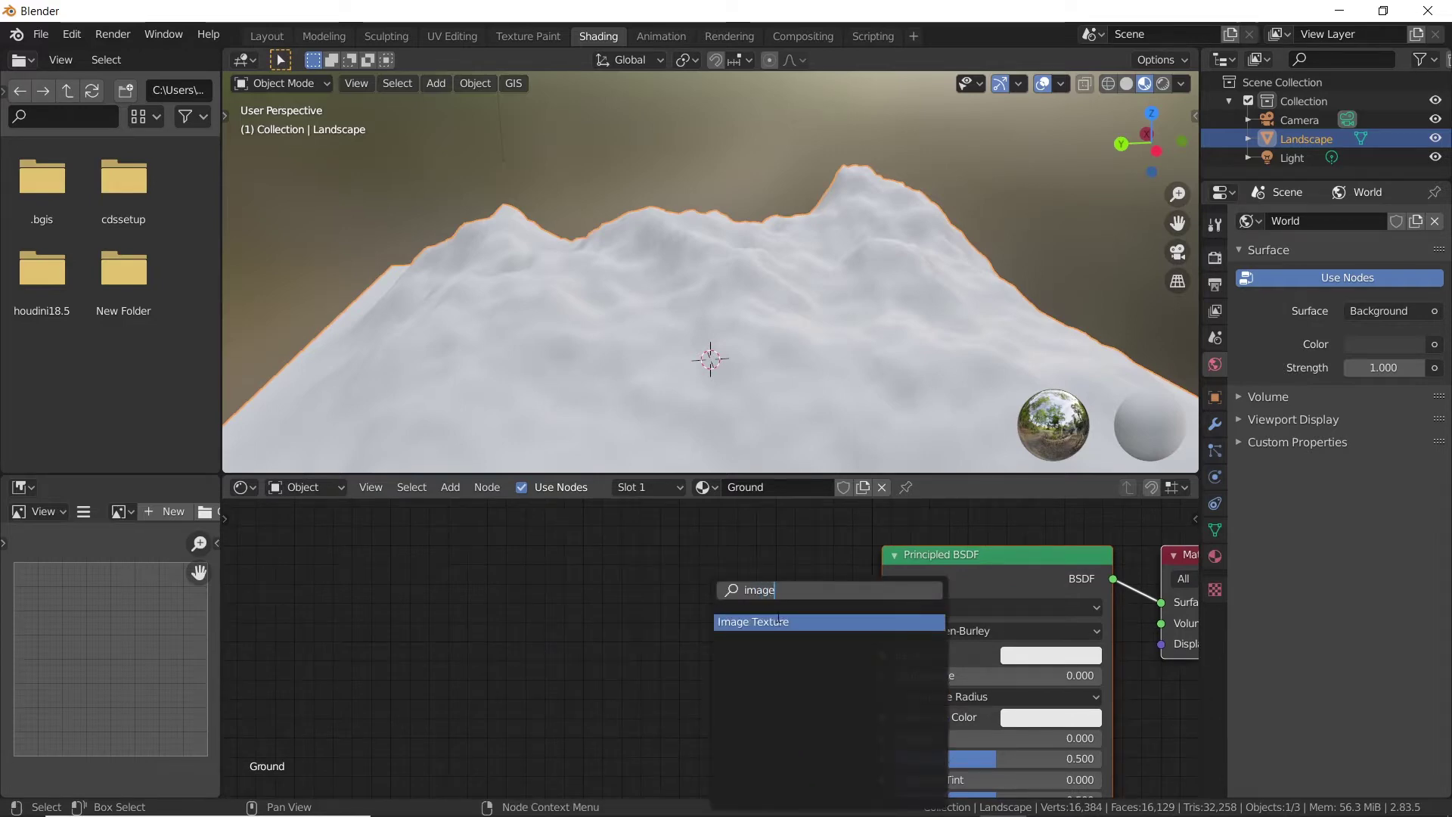
left_click(780, 623)
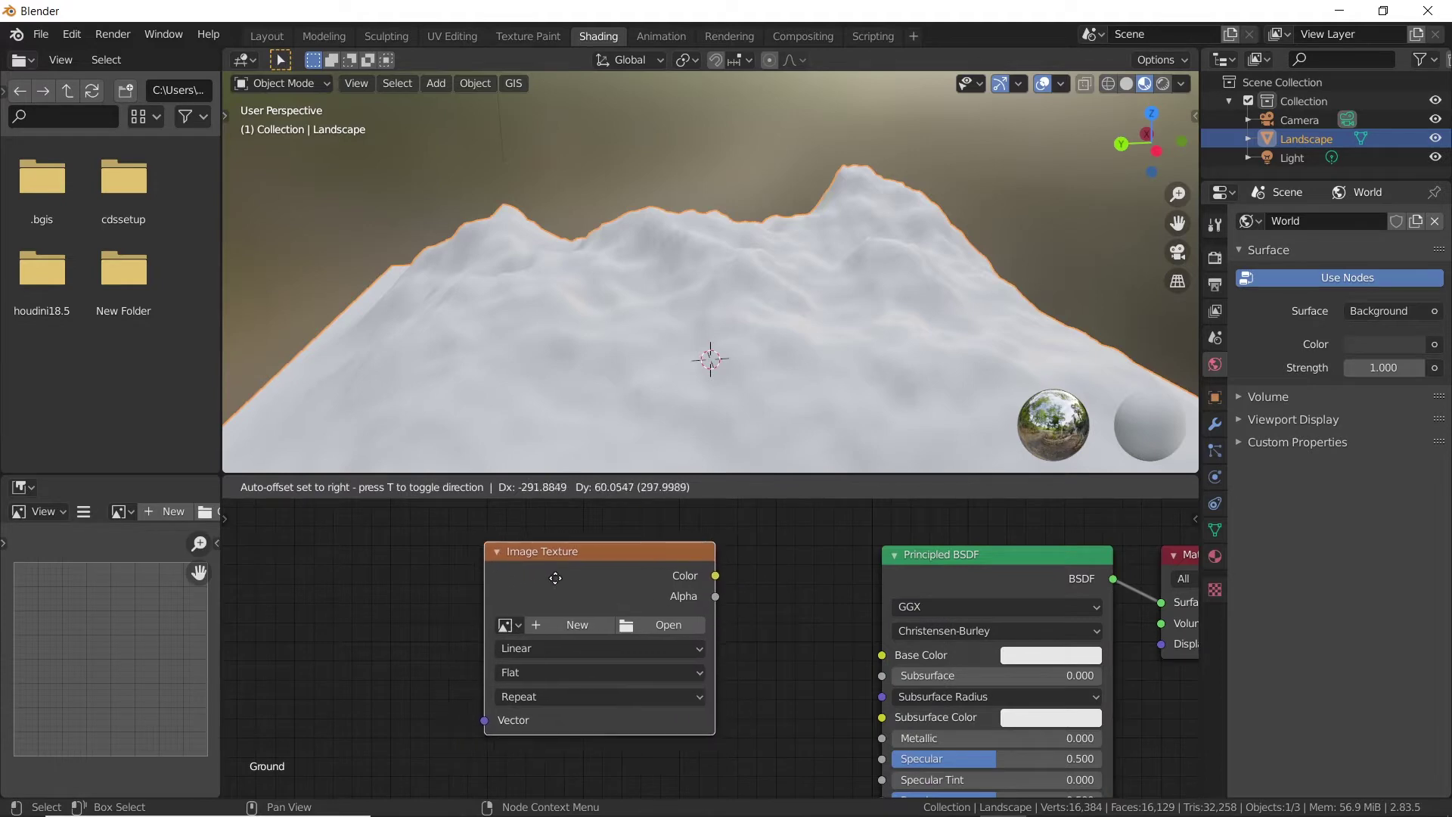
left_click(537, 588)
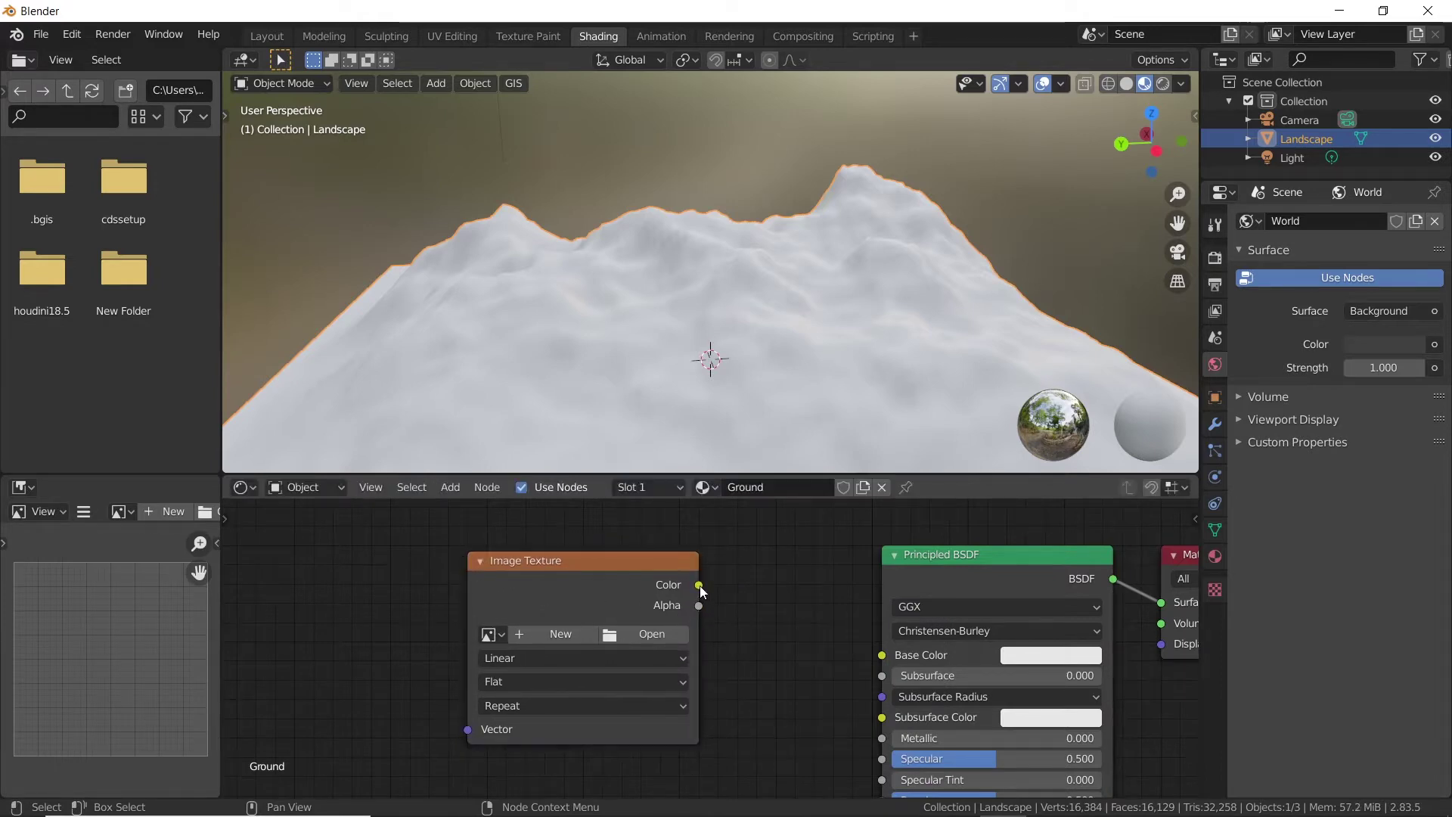
left_click_drag(700, 585, 885, 655)
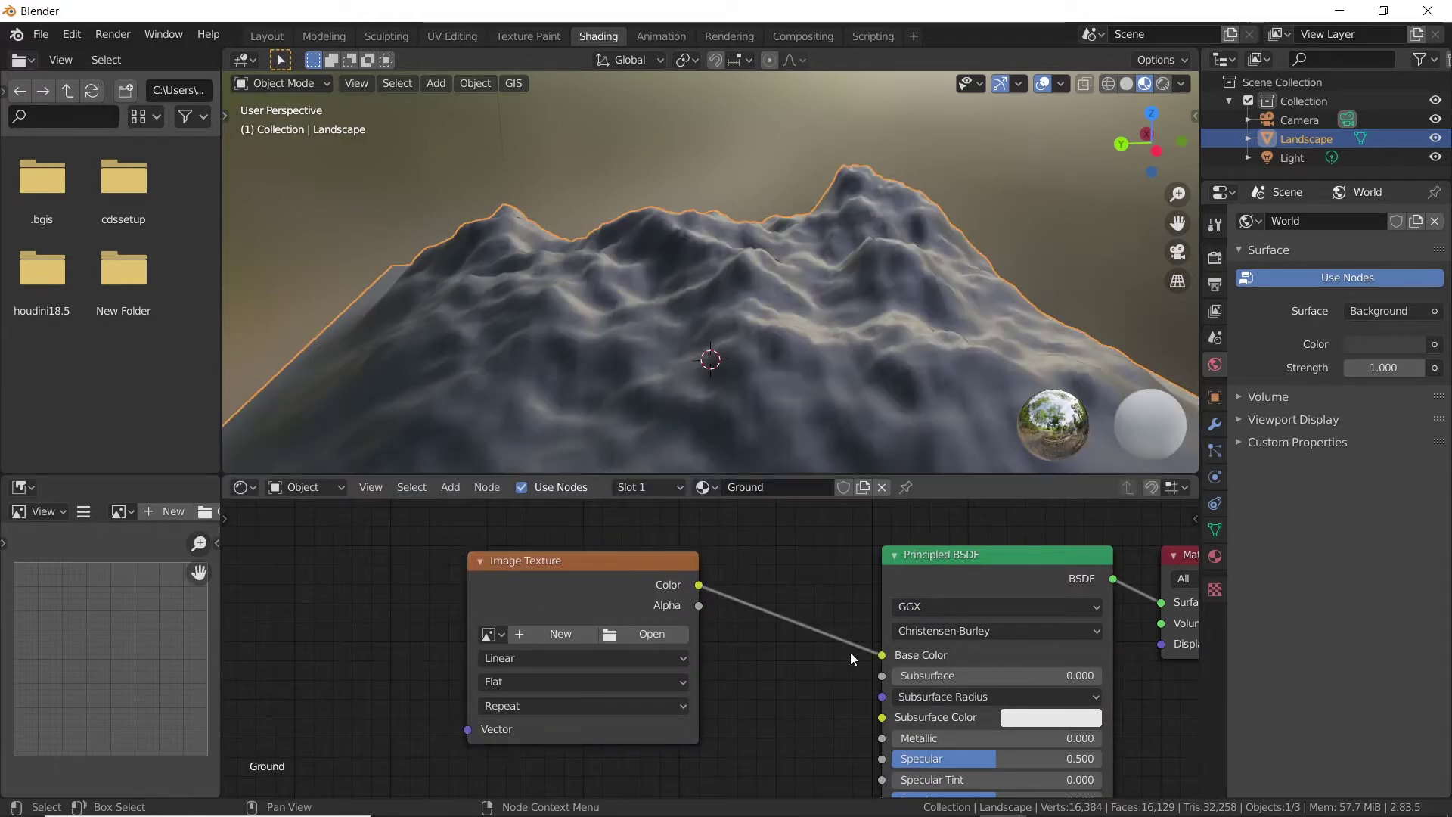
Step: Add a second Image Texture node to the Ground material and place it below the first one
scroll(850, 652, "down", 5)
middle_click_drag(776, 660, 855, 571)
scroll(809, 619, "up", 4)
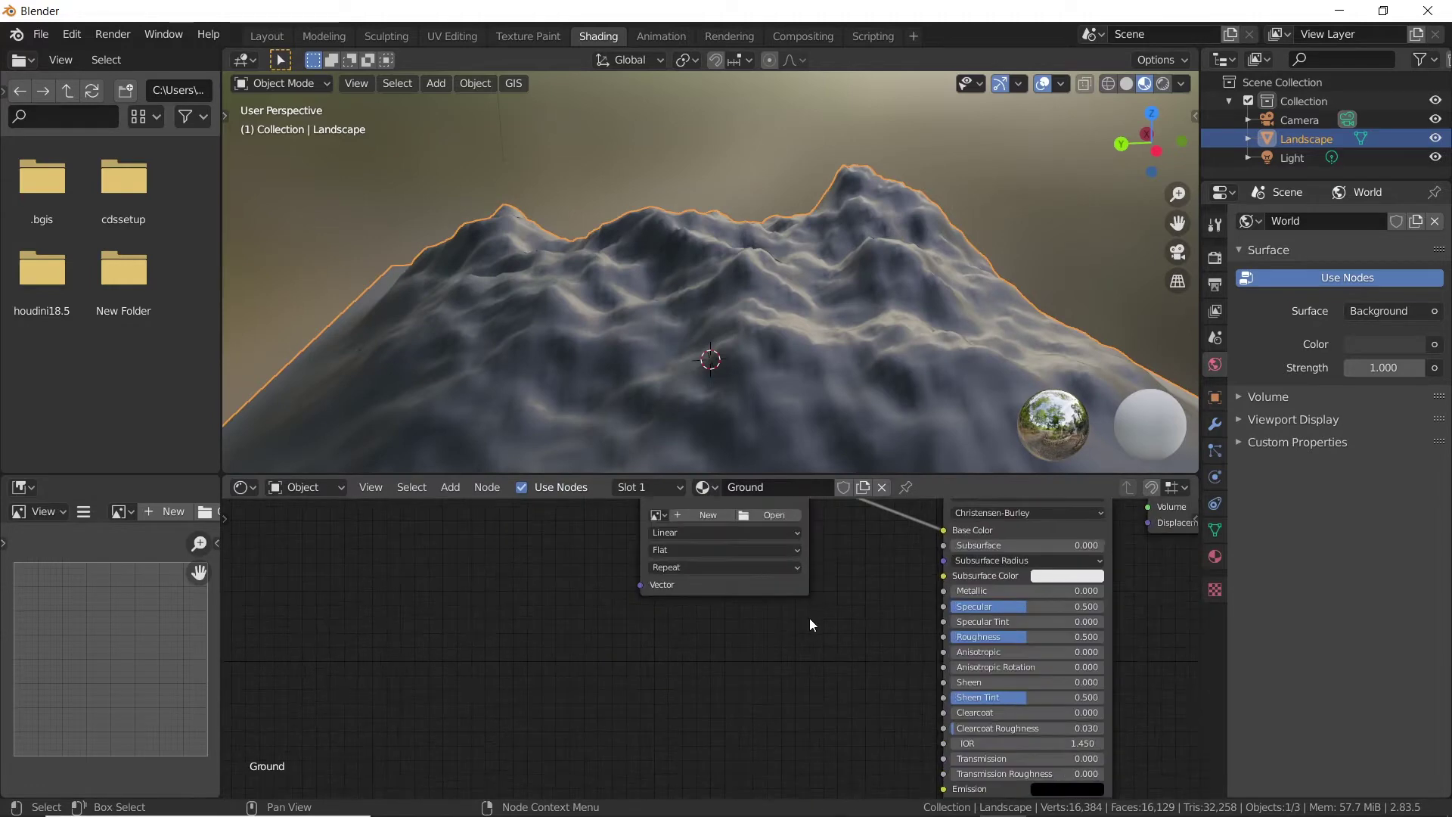
key("n")
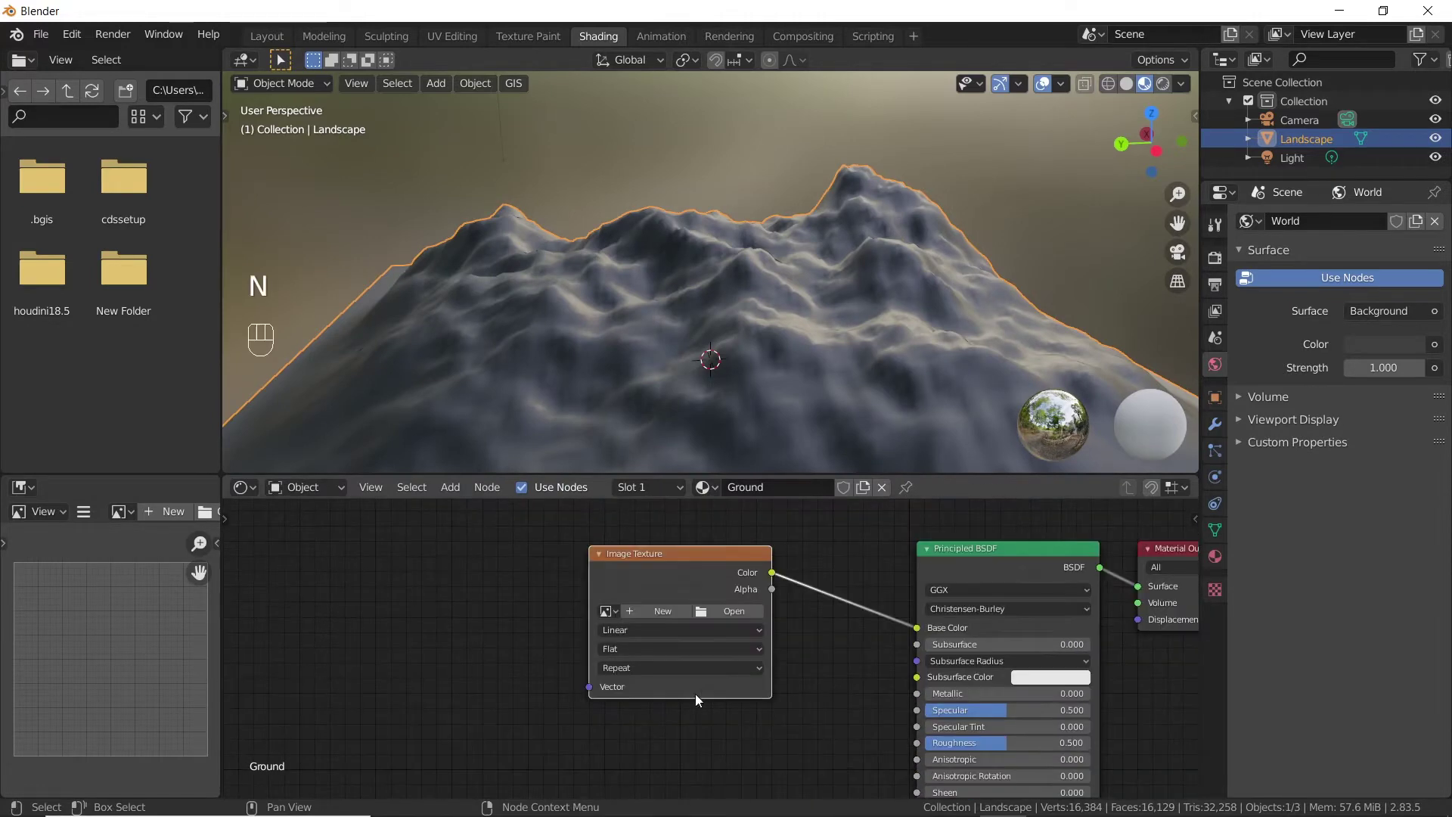
scroll(650, 703, "down", 6)
scroll(611, 713, "up", 4)
middle_click_drag(754, 791, 705, 734)
key("shift+a")
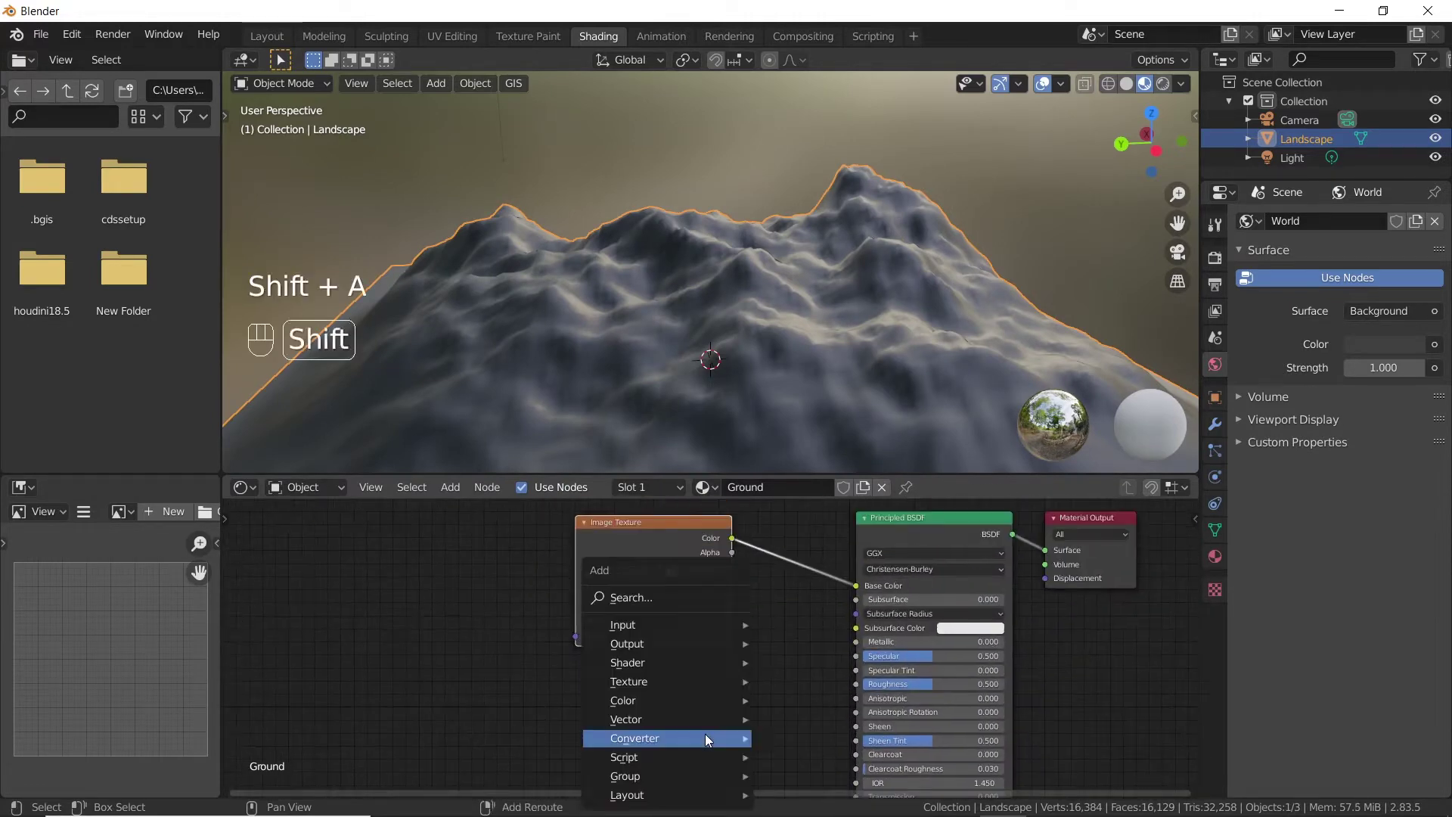
left_click(705, 616)
type("image")
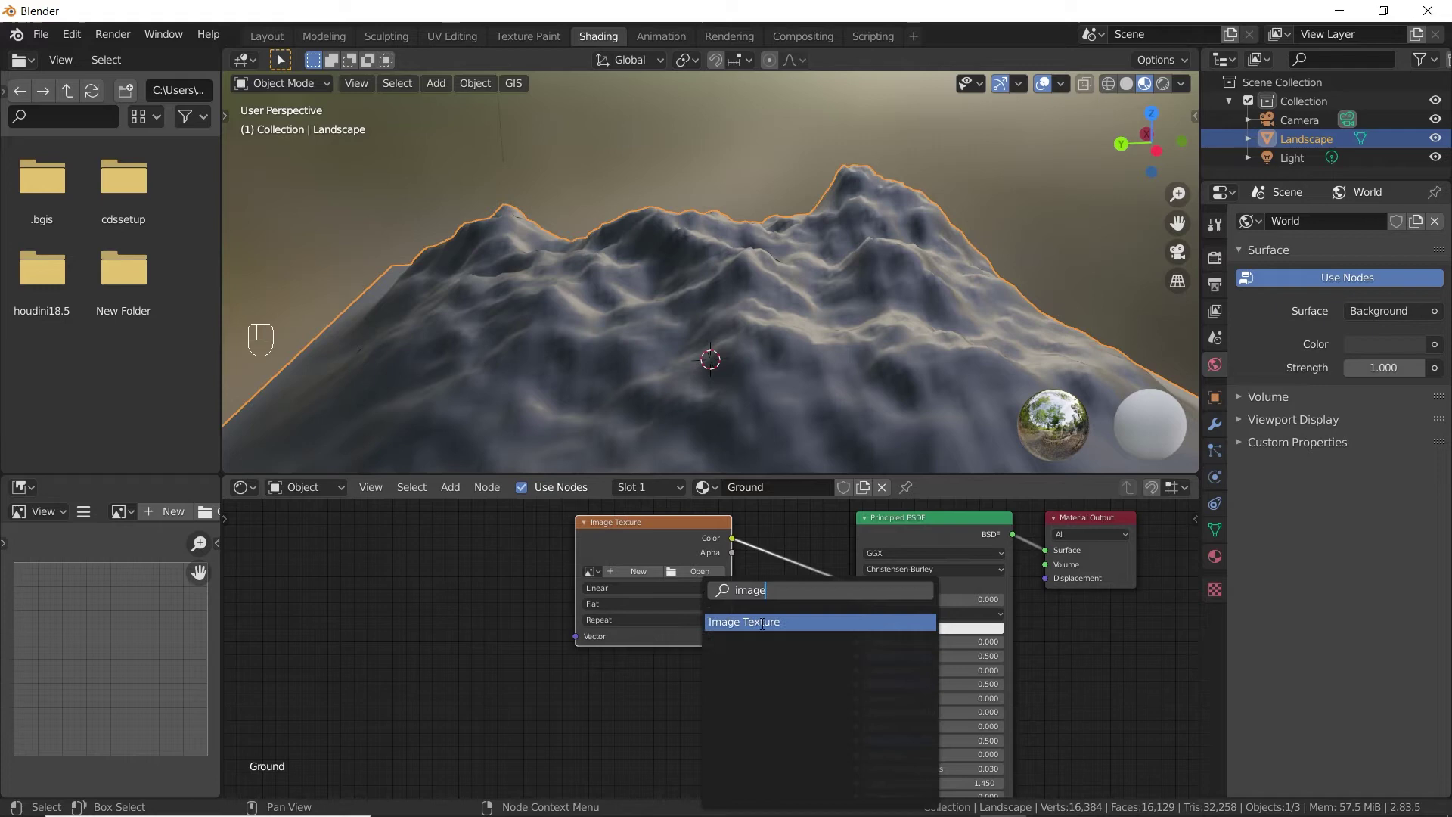
left_click(762, 622)
left_click(628, 687)
Step: Add a Normal Map node between the second Image Texture and the Principled BSDF
key("shift+a")
left_click(794, 601)
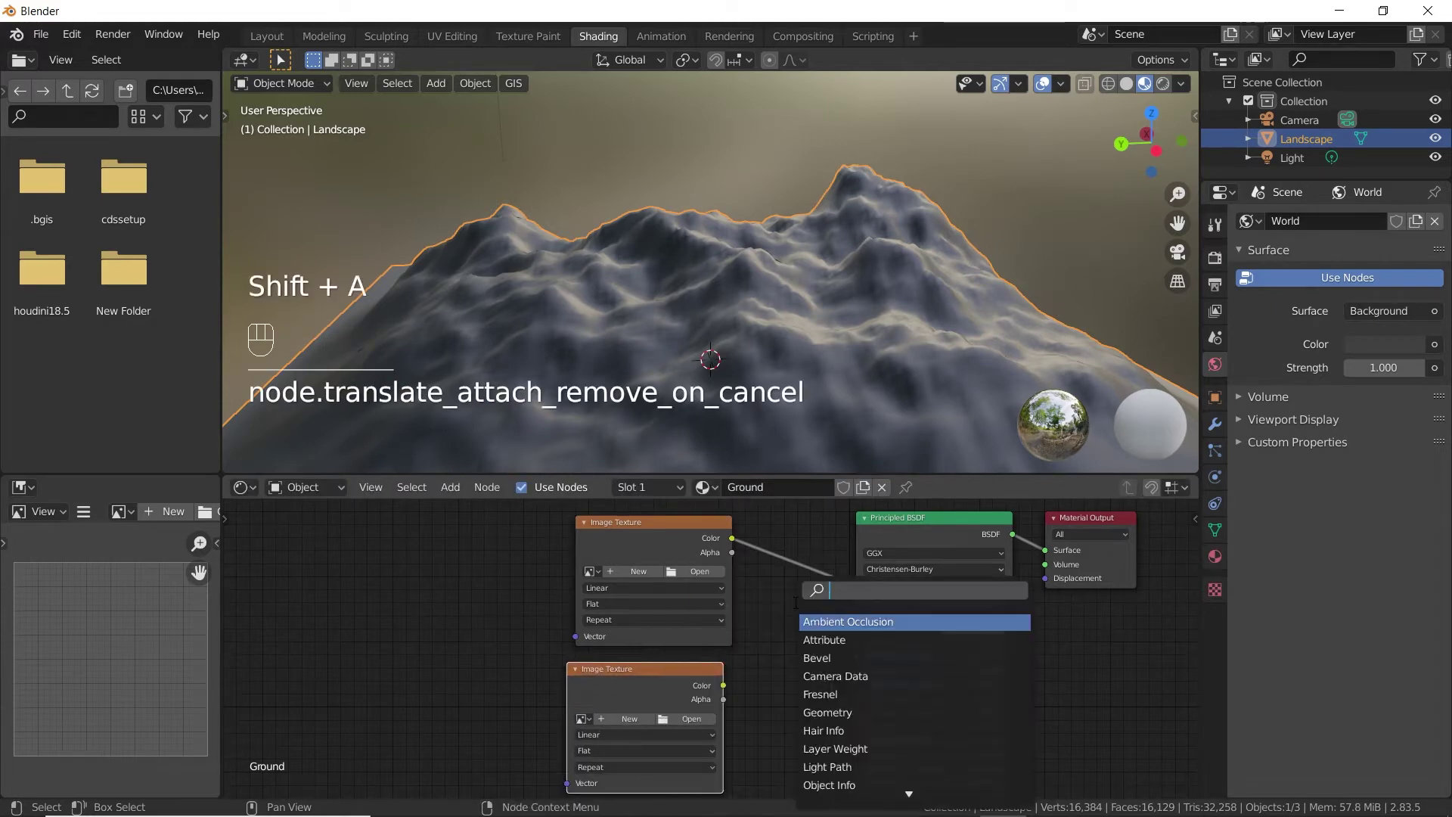
type("normal")
left_click(815, 640)
left_click(815, 643)
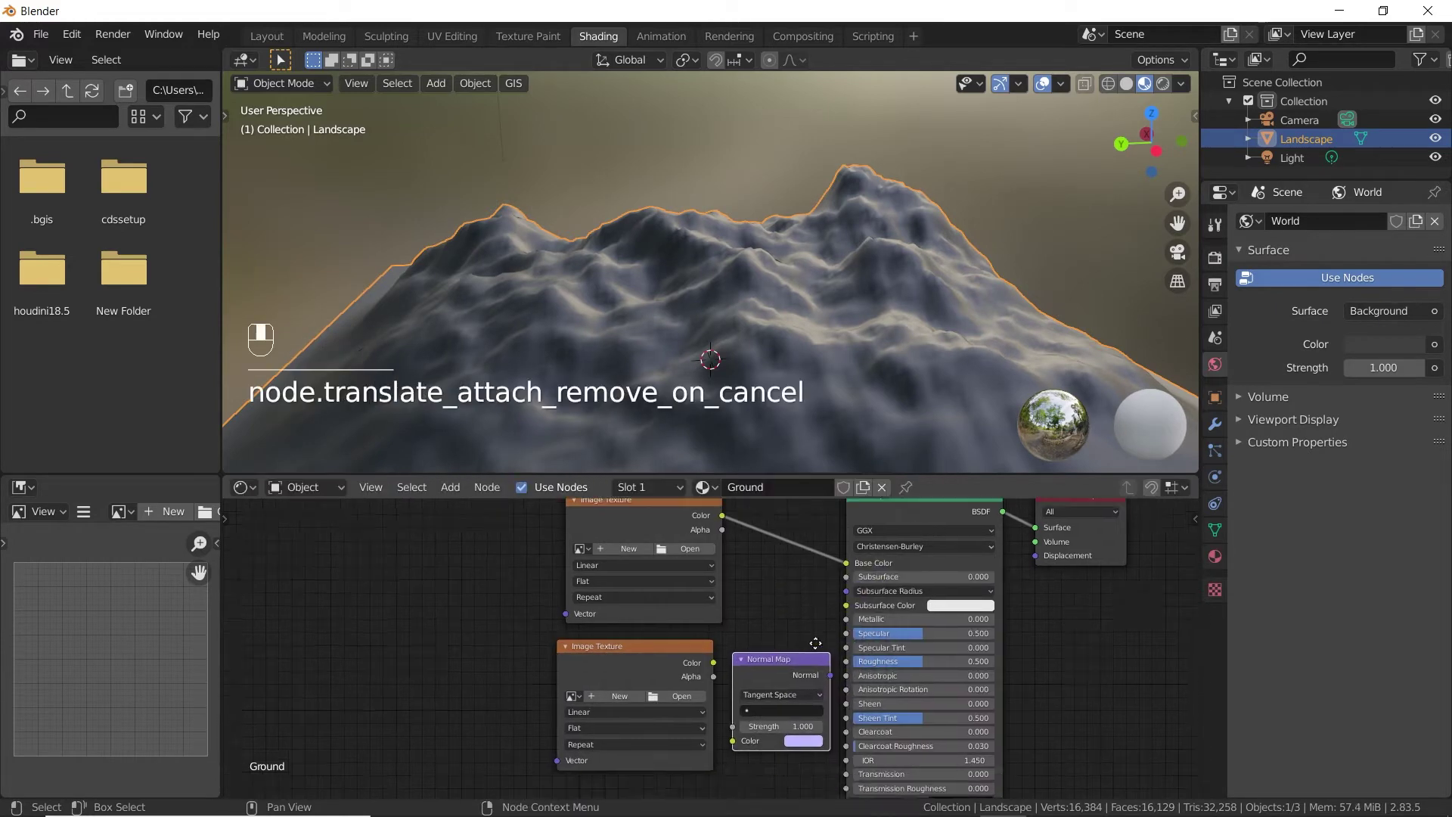
Step: Connect the second image's Color to the Normal Map's Color and the Normal Map's output to the Principled BSDF's Normal
scroll(816, 643, "up", 4)
left_click_drag(593, 566, 634, 739)
scroll(728, 685, "down", 4)
middle_click_drag(760, 726, 578, 643)
middle_click_drag(611, 696, 643, 693)
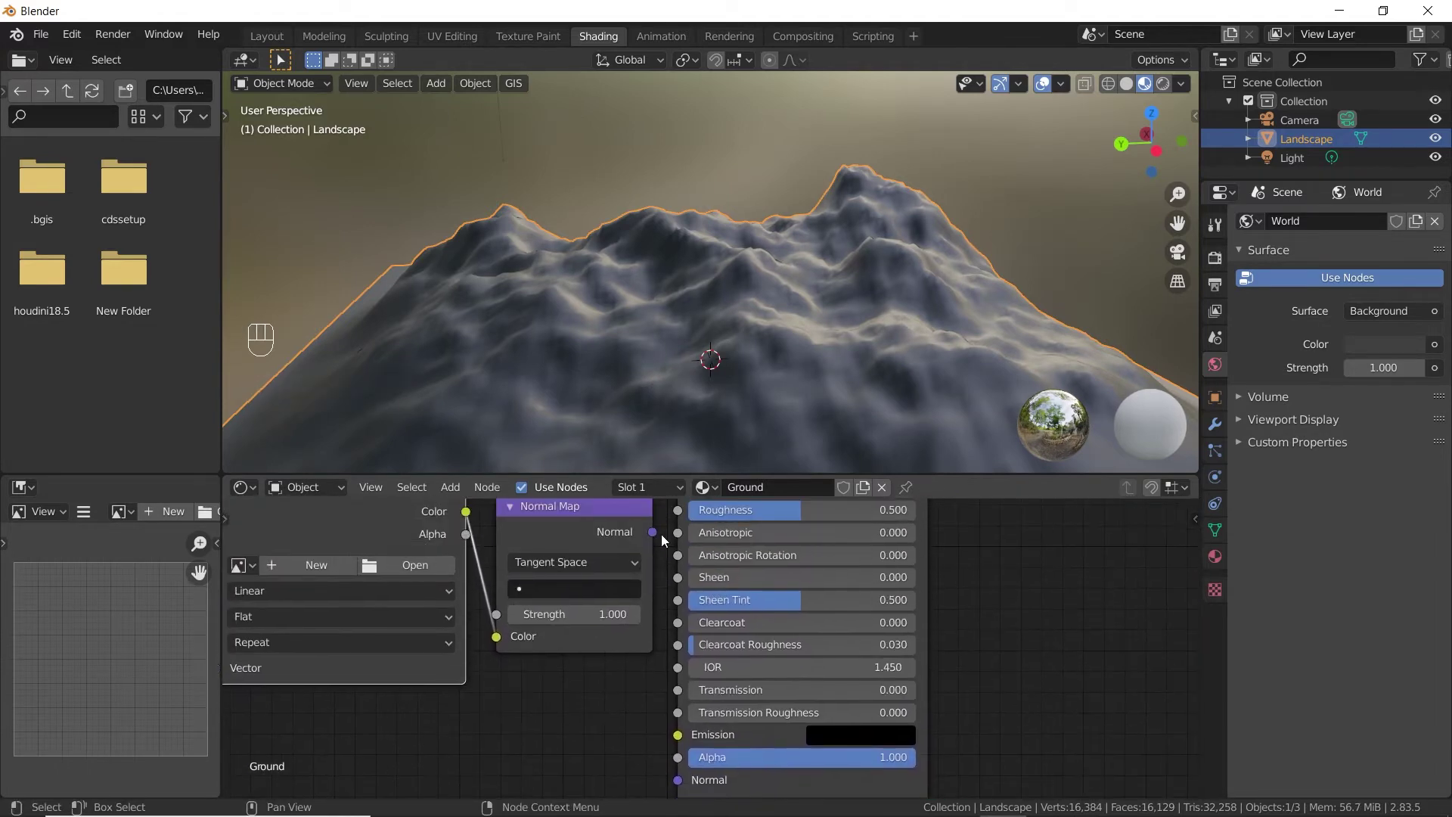
mouse_move(652, 532)
left_mouse_down()
mouse_move(661, 774)
mouse_move(677, 780)
left_mouse_up()
scroll(643, 718, "down", 2)
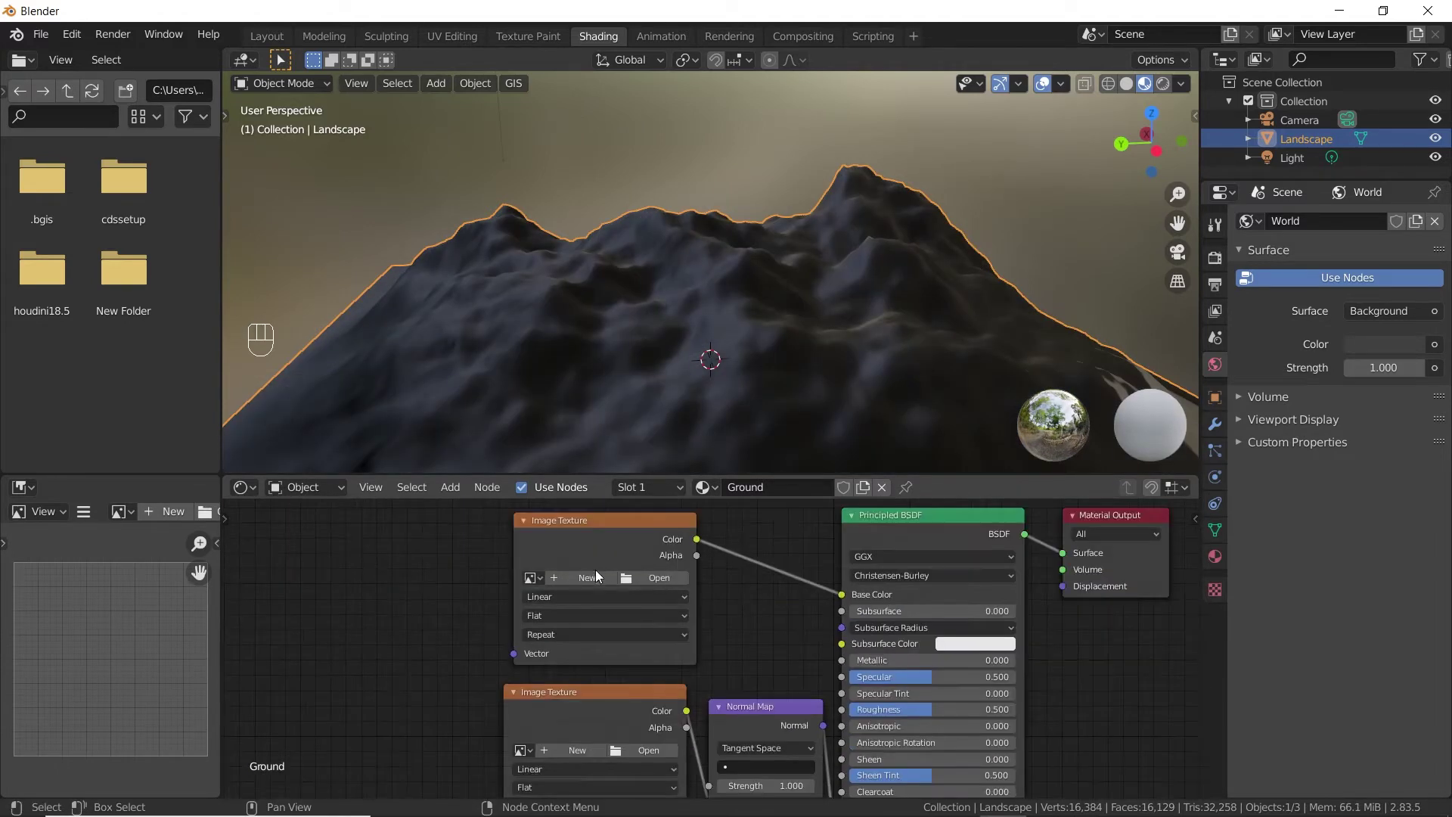
Step: Load the grass image TexturesCom_Grass0157_1_seamless_S.jpg into the first Image Texture and its matching _NM.png normal image into the second
left_click(660, 578)
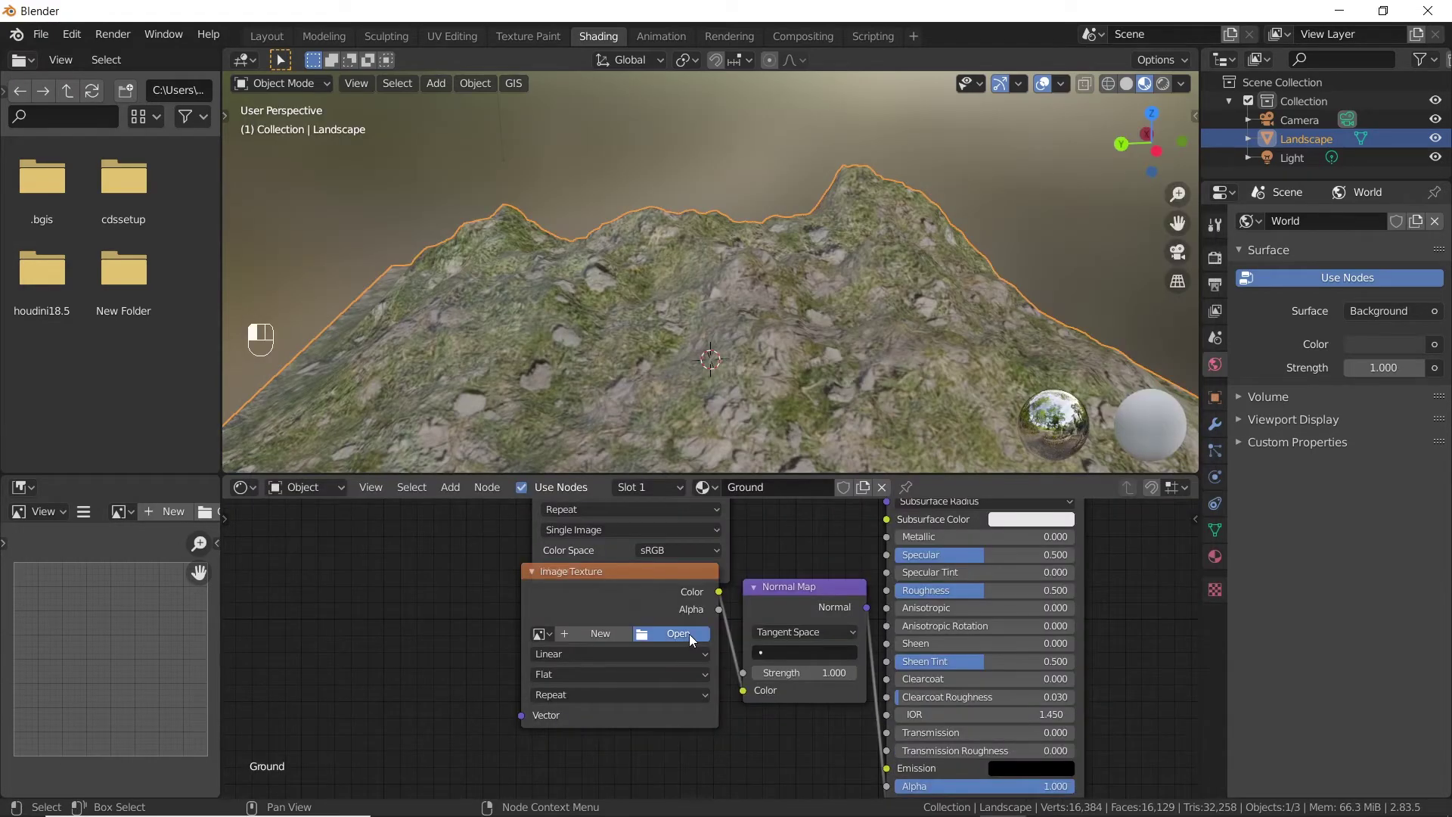
left_click(688, 635)
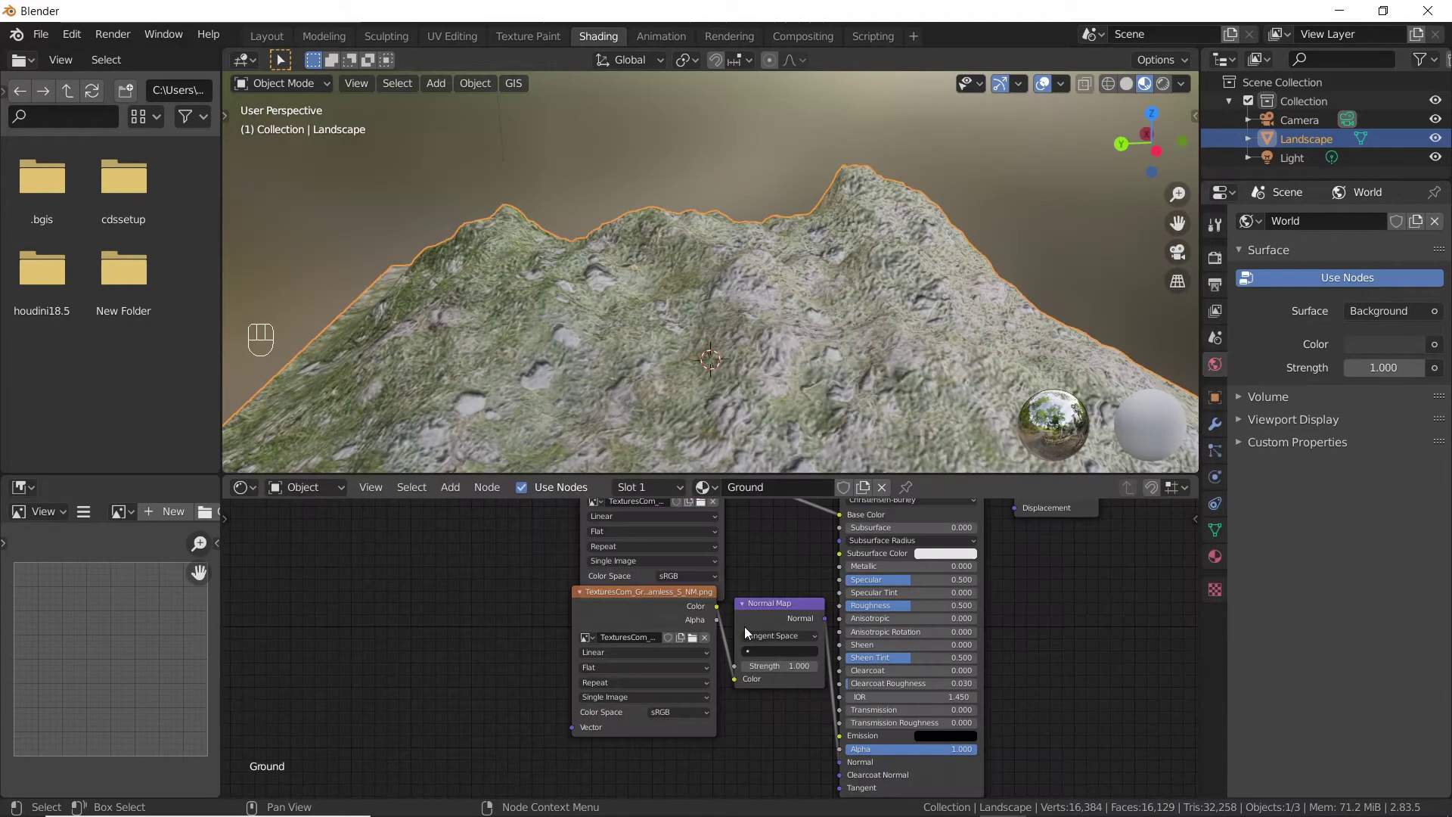
middle_click_drag(744, 627, 706, 586)
Step: Set the color space of the normal image texture to Non-Color
scroll(649, 729, "up", 6)
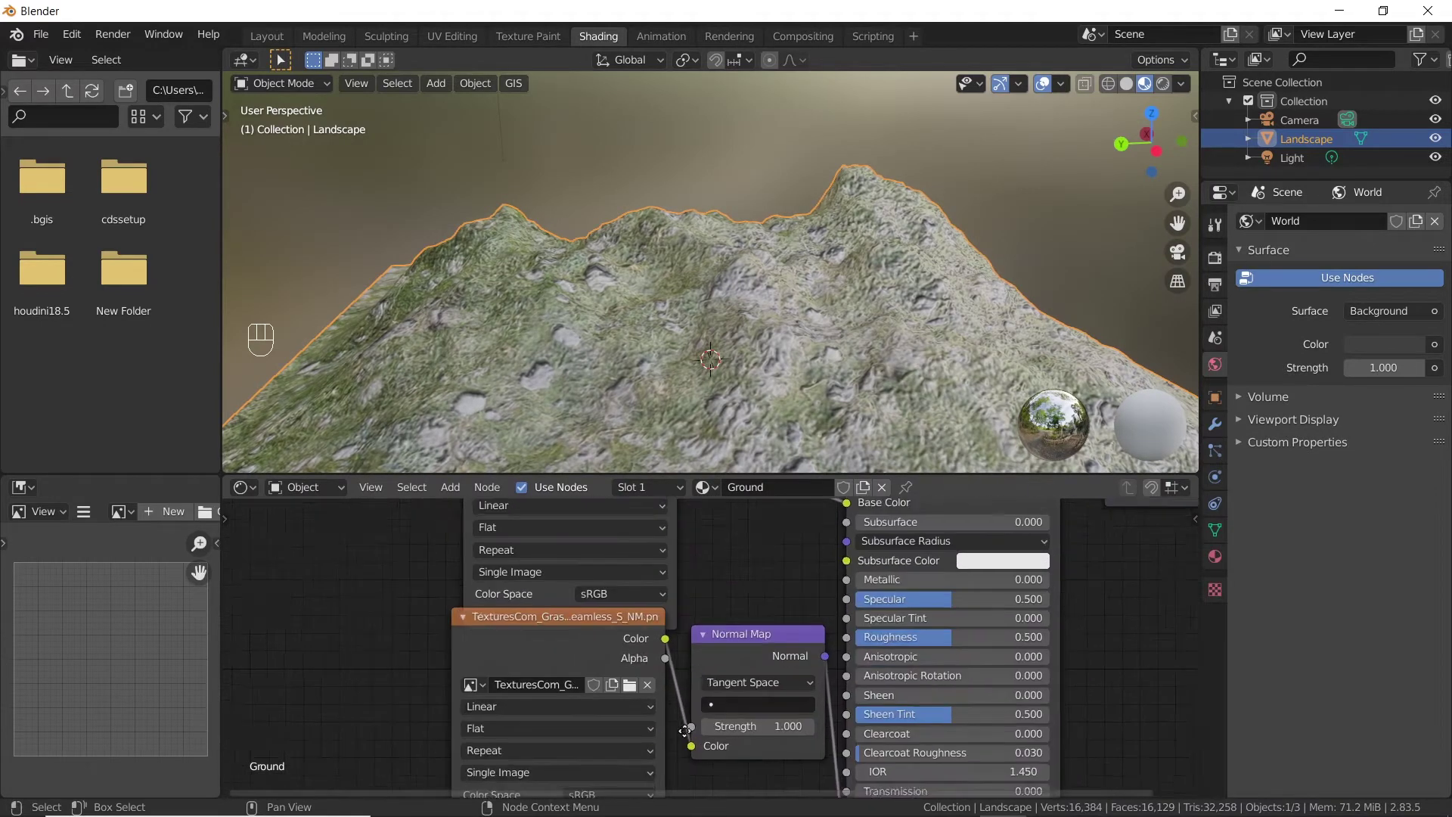
middle_click_drag(679, 732, 711, 746)
scroll(745, 617, "up", 7)
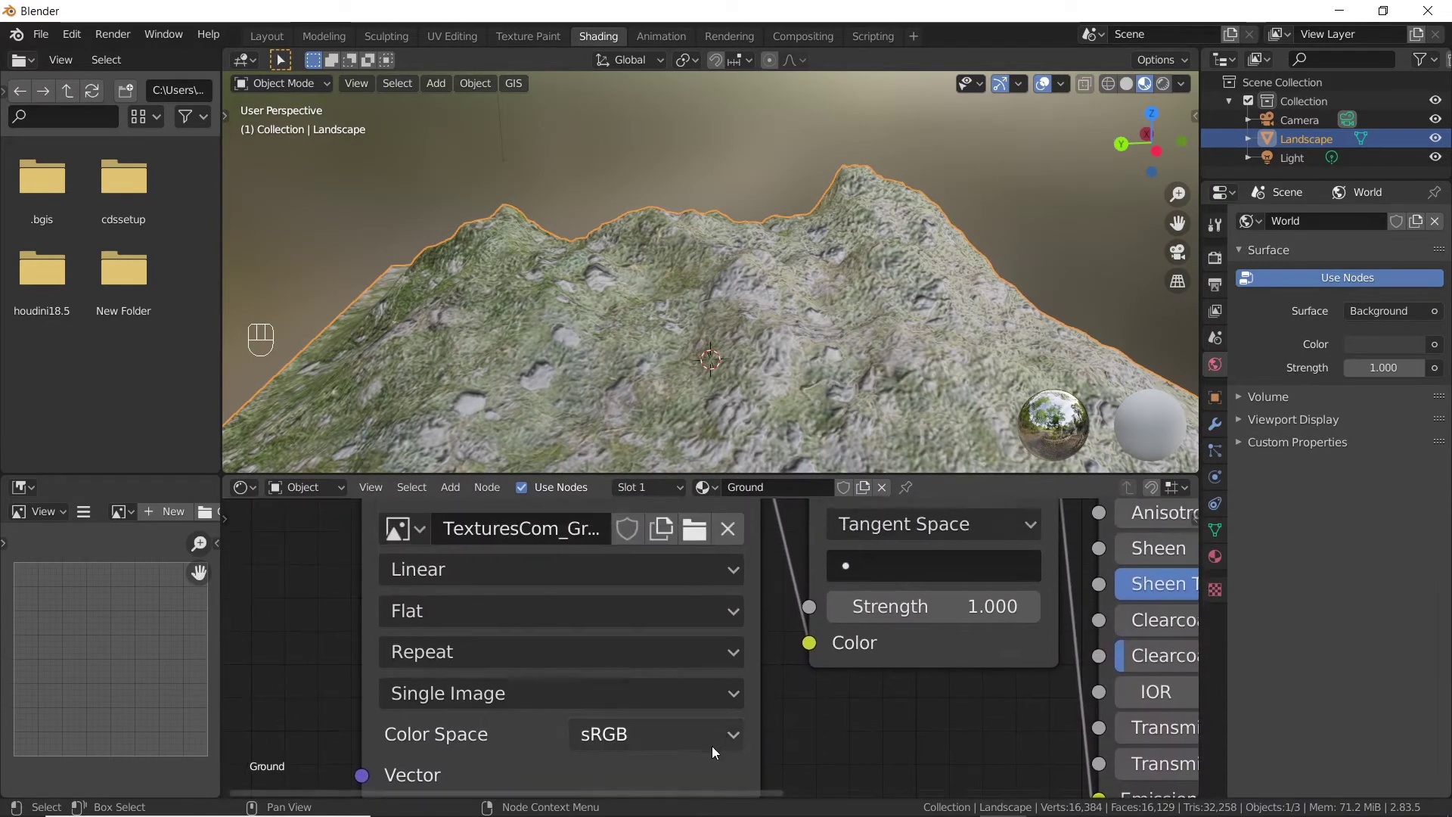
left_click(713, 743)
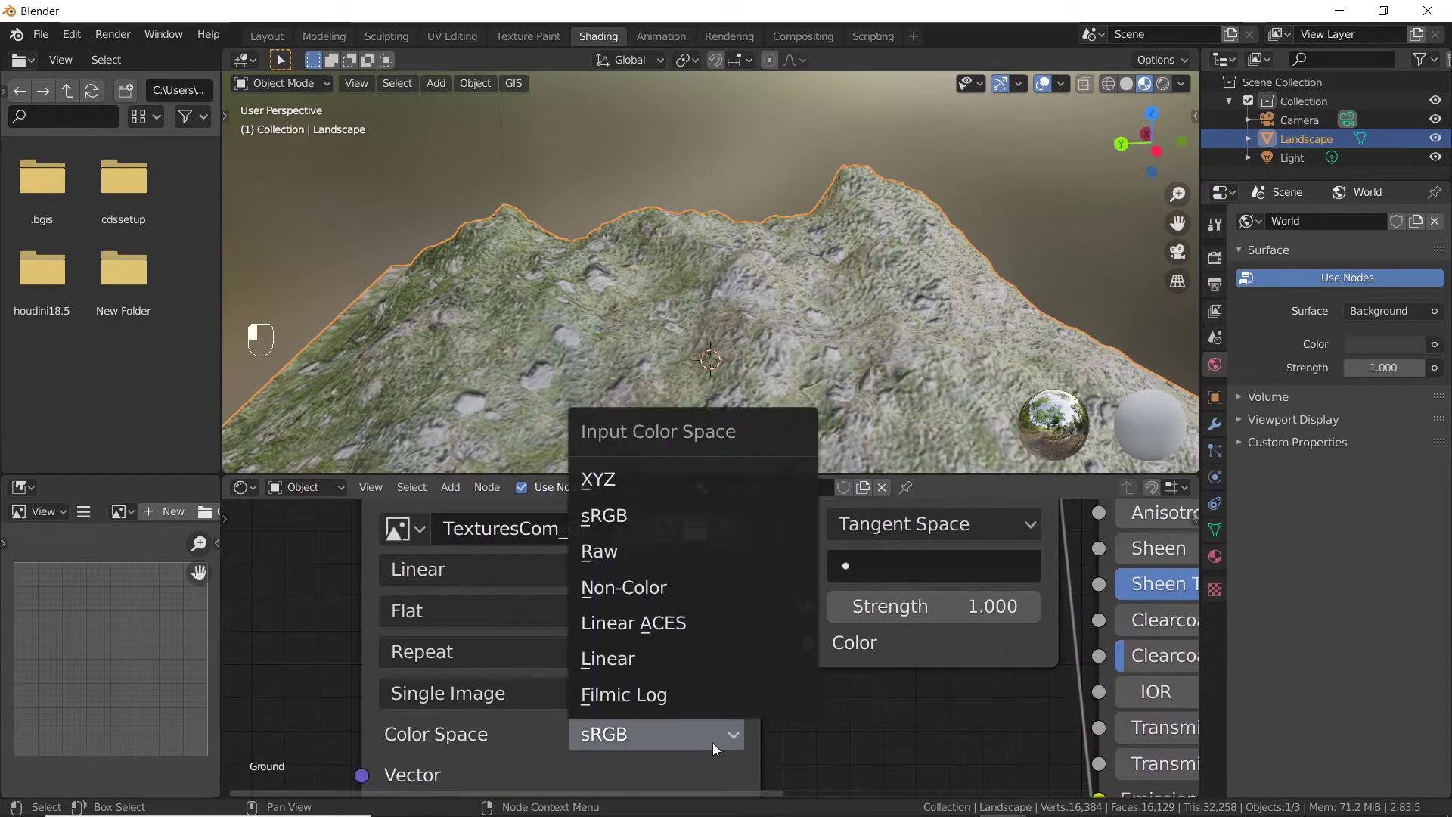
left_click(690, 584)
Step: Set the Normal Map node's Strength to 10
scroll(702, 643, "down", 12)
middle_click_drag(764, 639, 686, 694)
scroll(686, 694, "up", 7)
left_click_drag(685, 693, 771, 692)
scroll(757, 591, "down", 3)
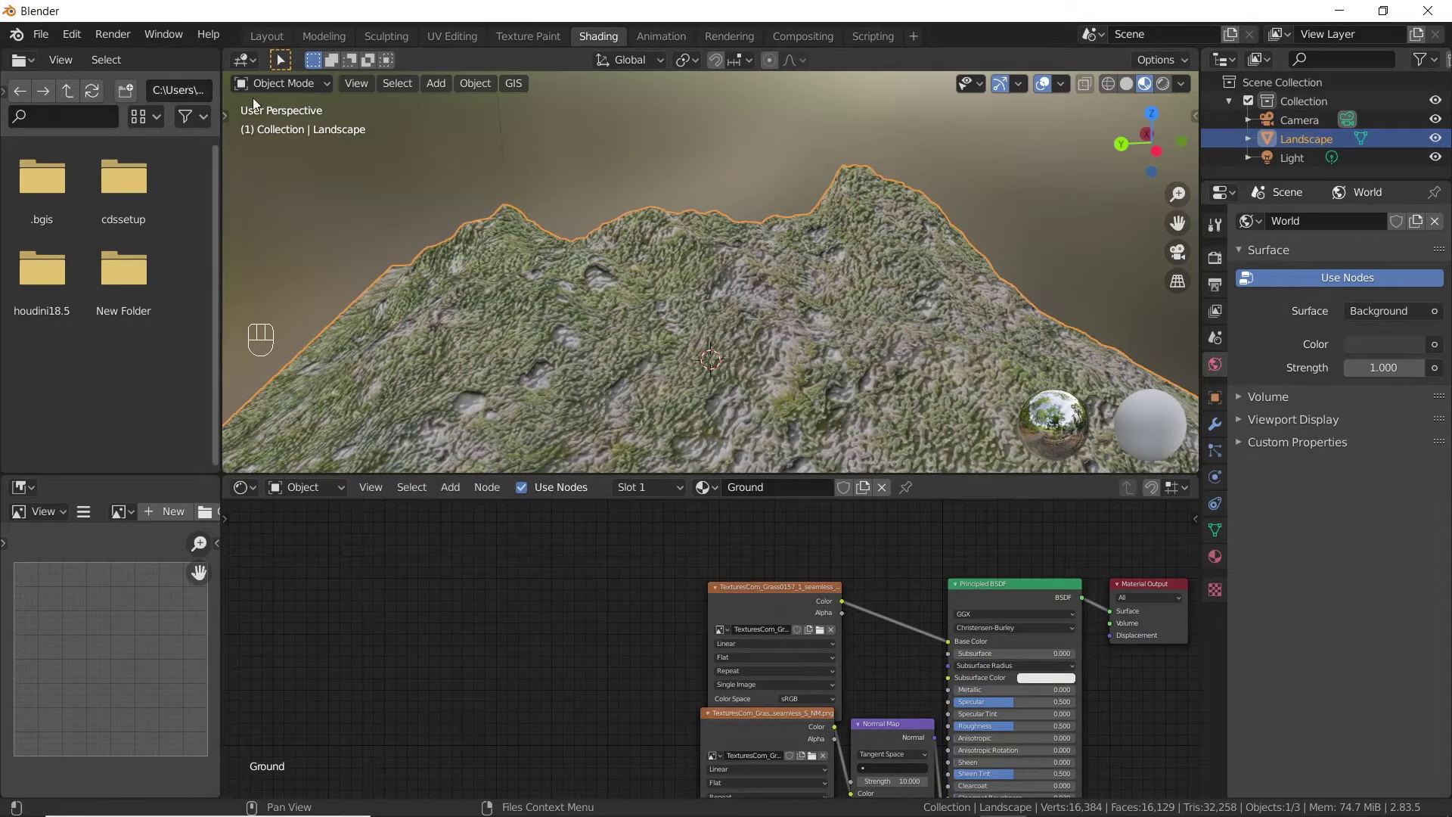
Step: Search the add-ons in the preferences for "Node" and check whether Node Wrangler is enabled
left_click(72, 34)
left_click(130, 301)
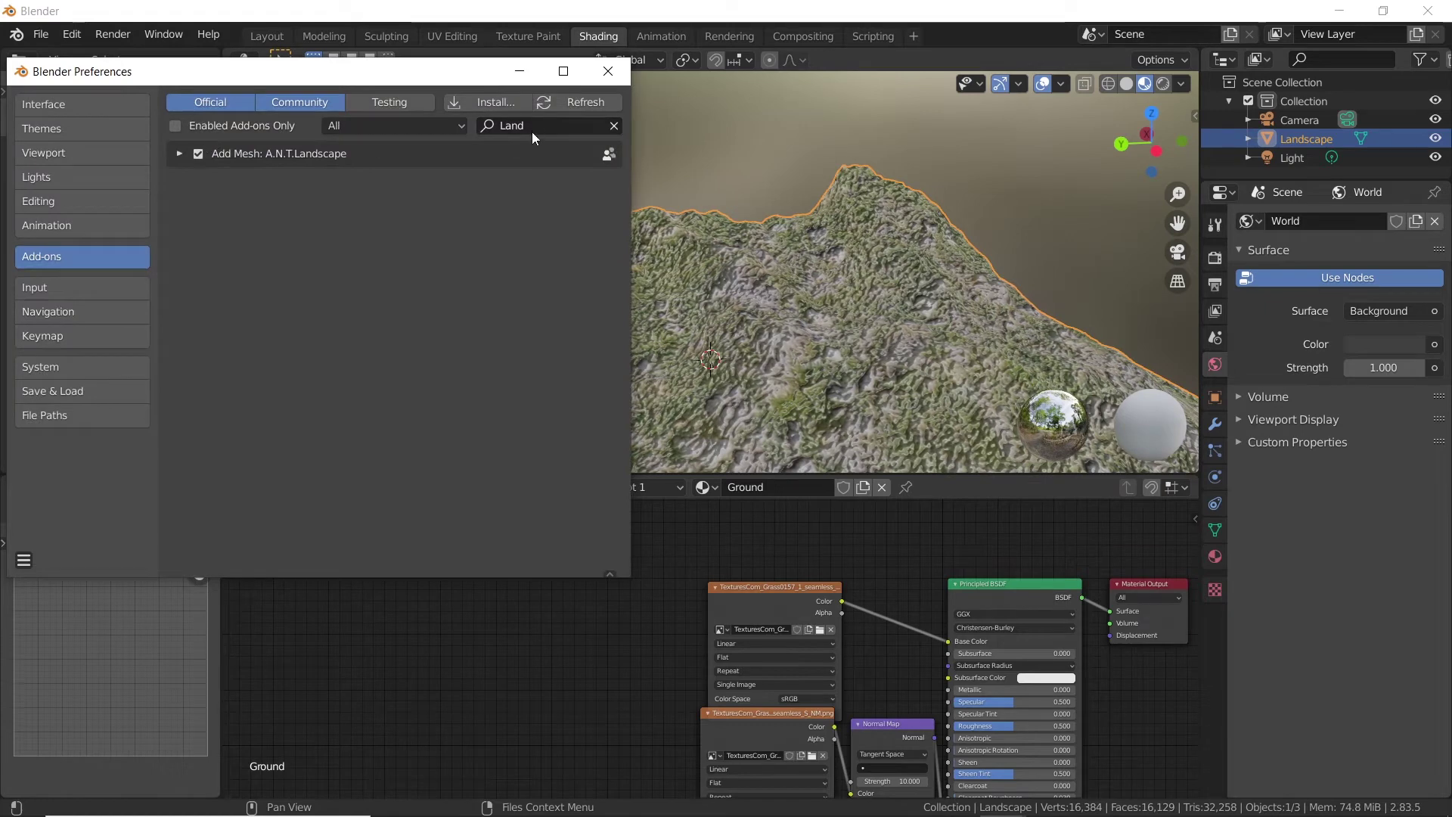
left_click(533, 125)
type("Node")
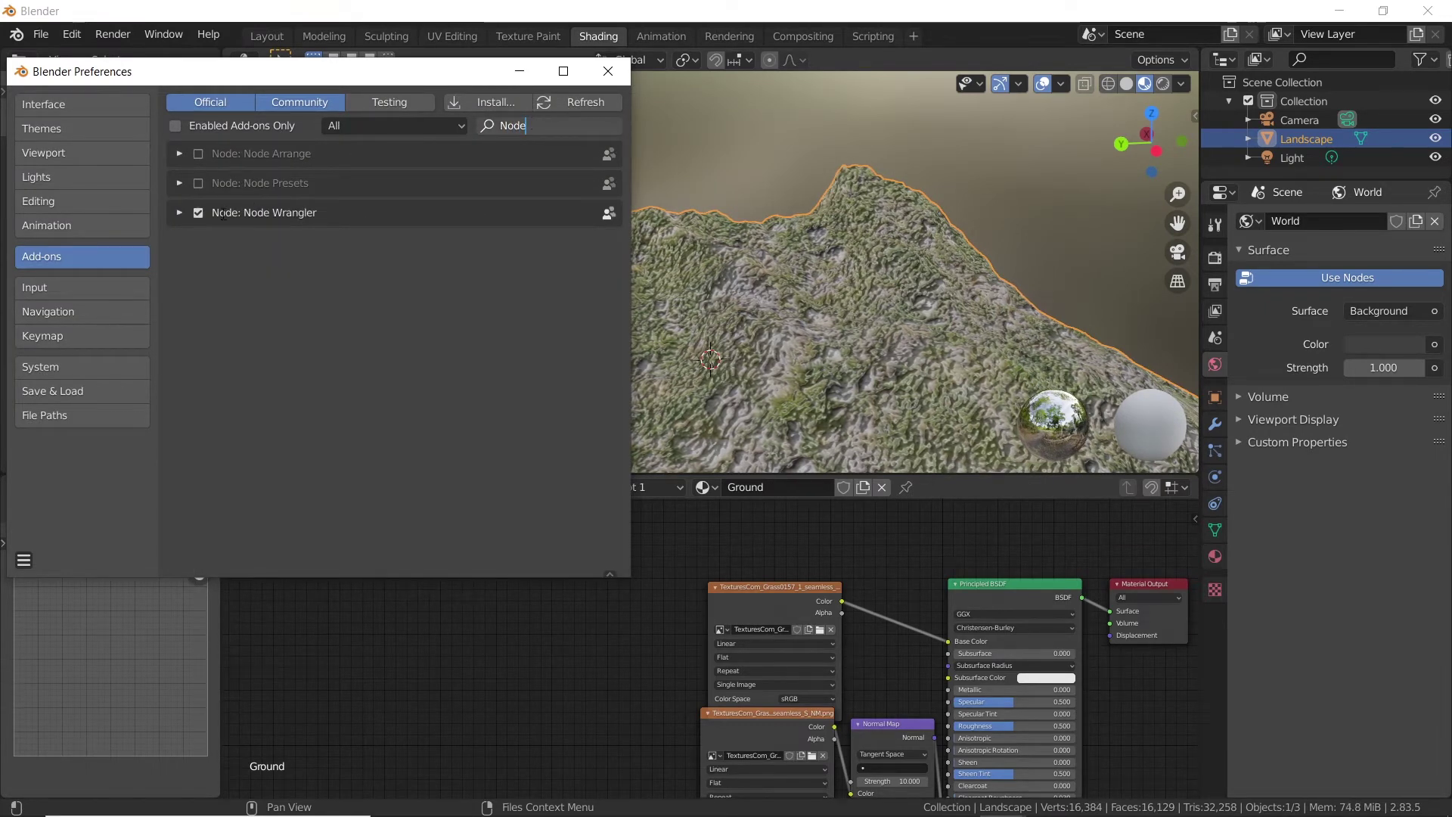
key("Return")
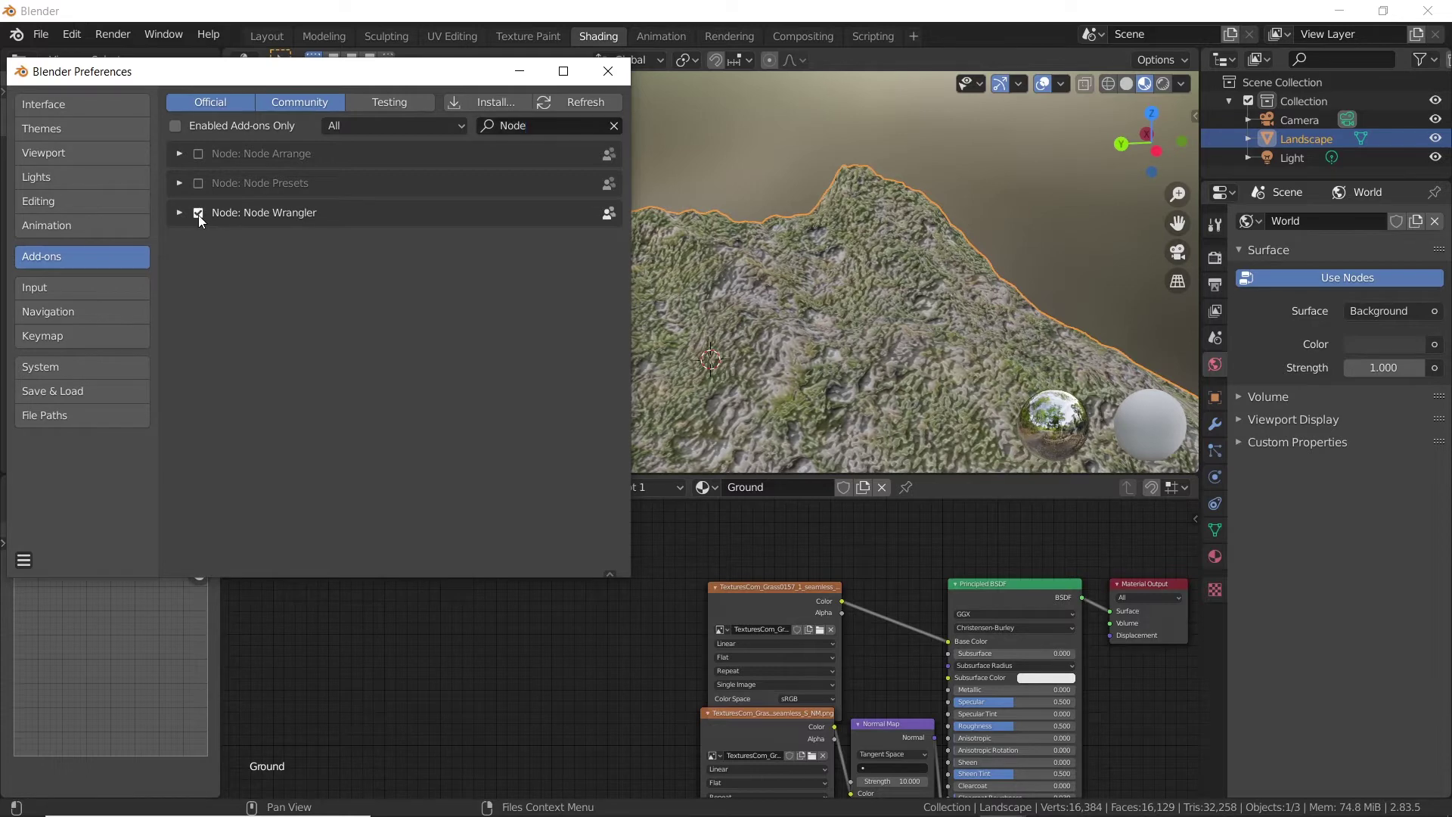
Step: Add Texture Coordinate and Mapping nodes to the grass color texture with Node Wrangler and connect the Mapping's Vector to the normal image too
left_click_drag(750, 588, 741, 565)
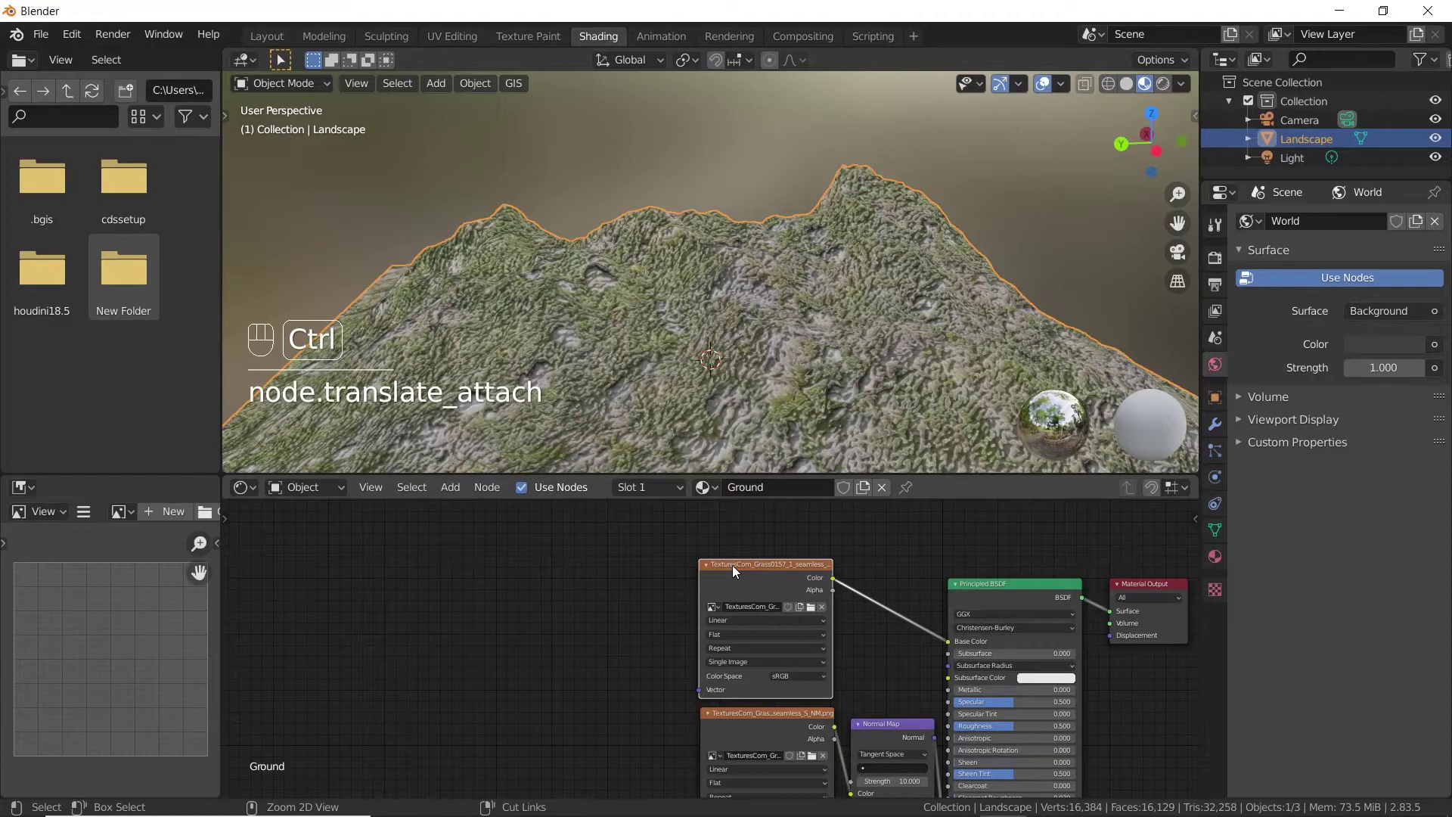
key("ctrl+t")
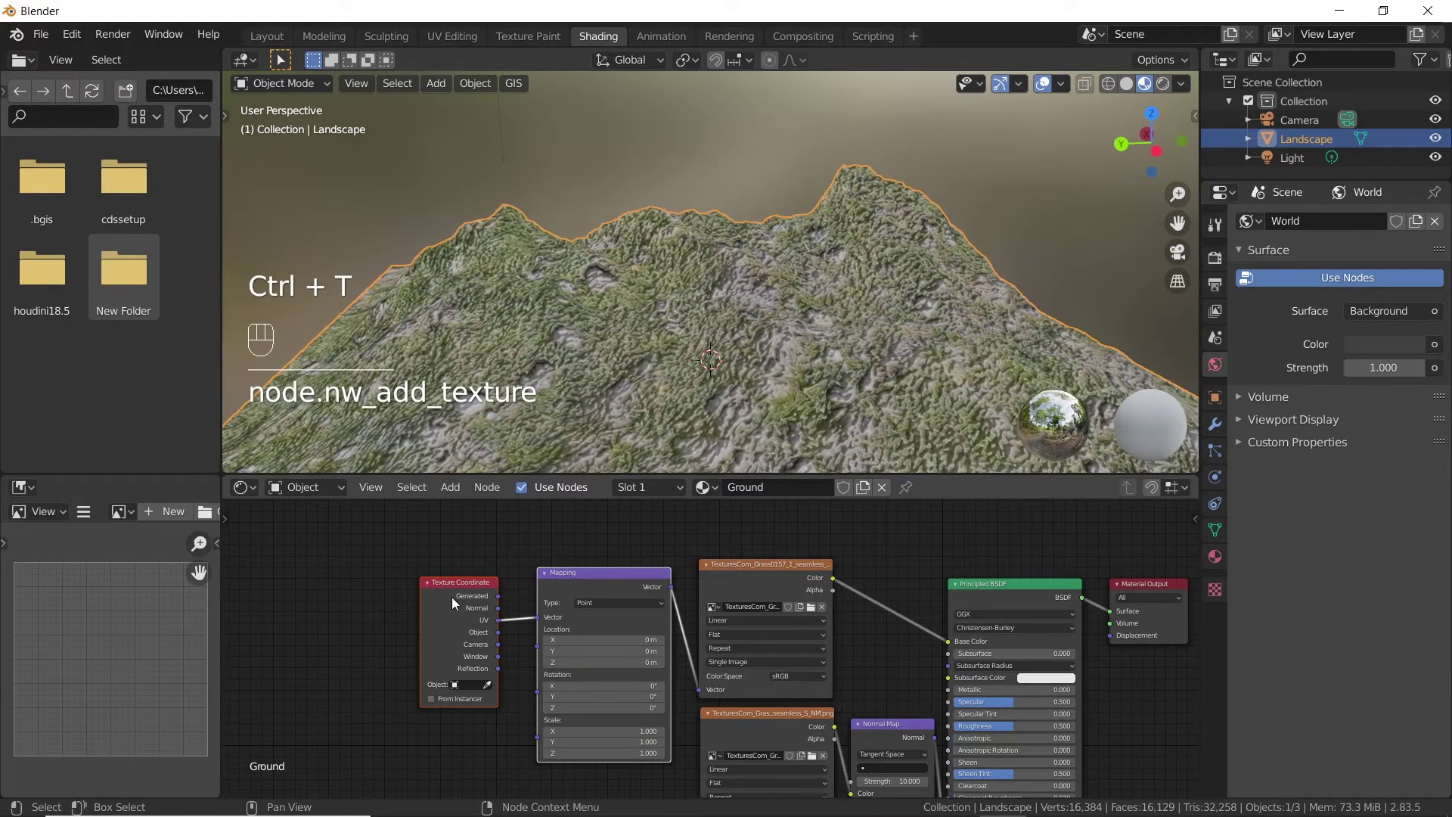
middle_click_drag(684, 742, 661, 690)
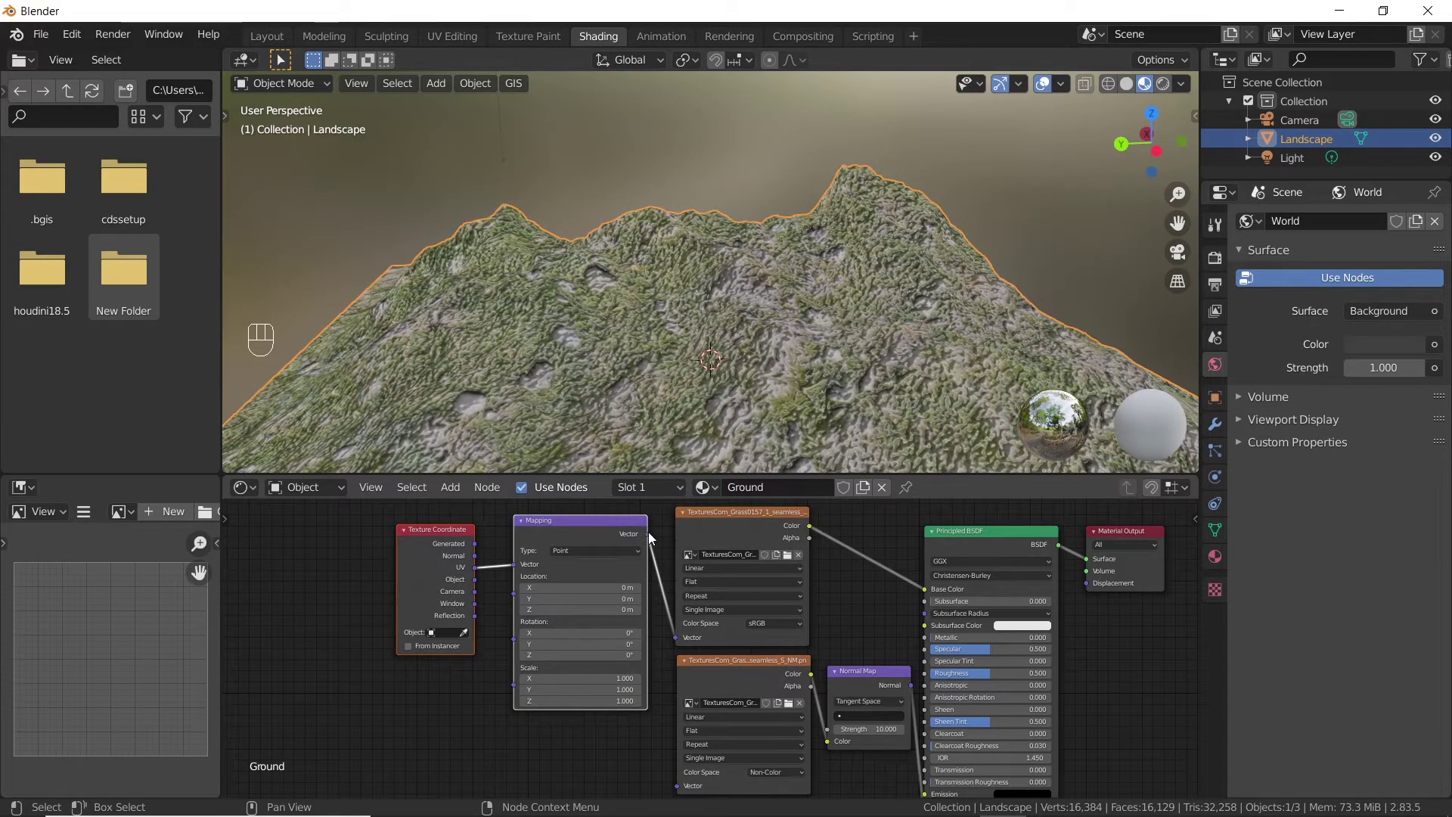
left_click_drag(647, 533, 678, 782)
Step: Set the Mapping node's Scale to 10 on X, Y and Z
scroll(611, 693, "up", 4)
left_click(611, 694)
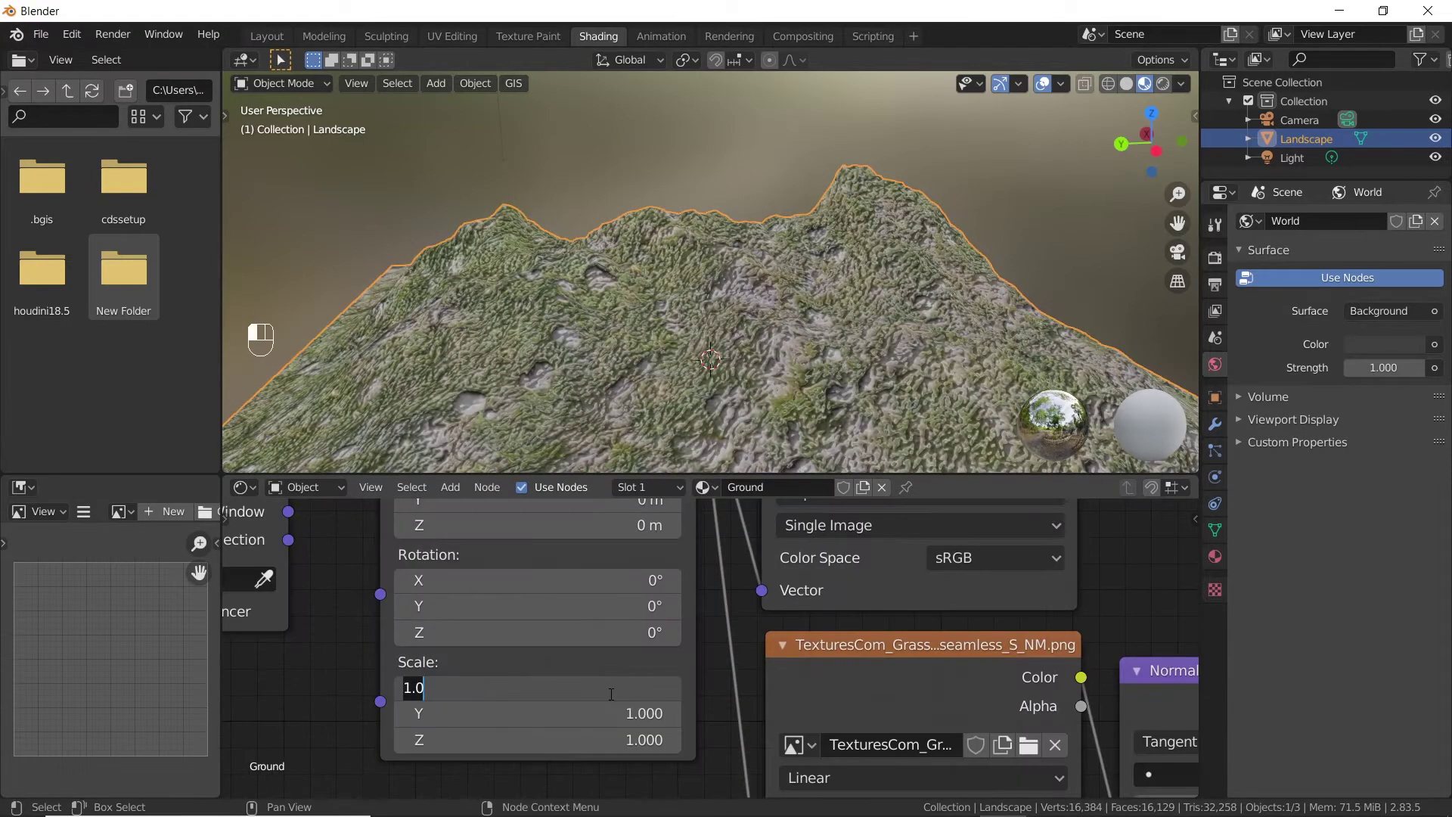
type("10")
key("Tab")
type("10")
key("Tab")
type("10")
key("Return")
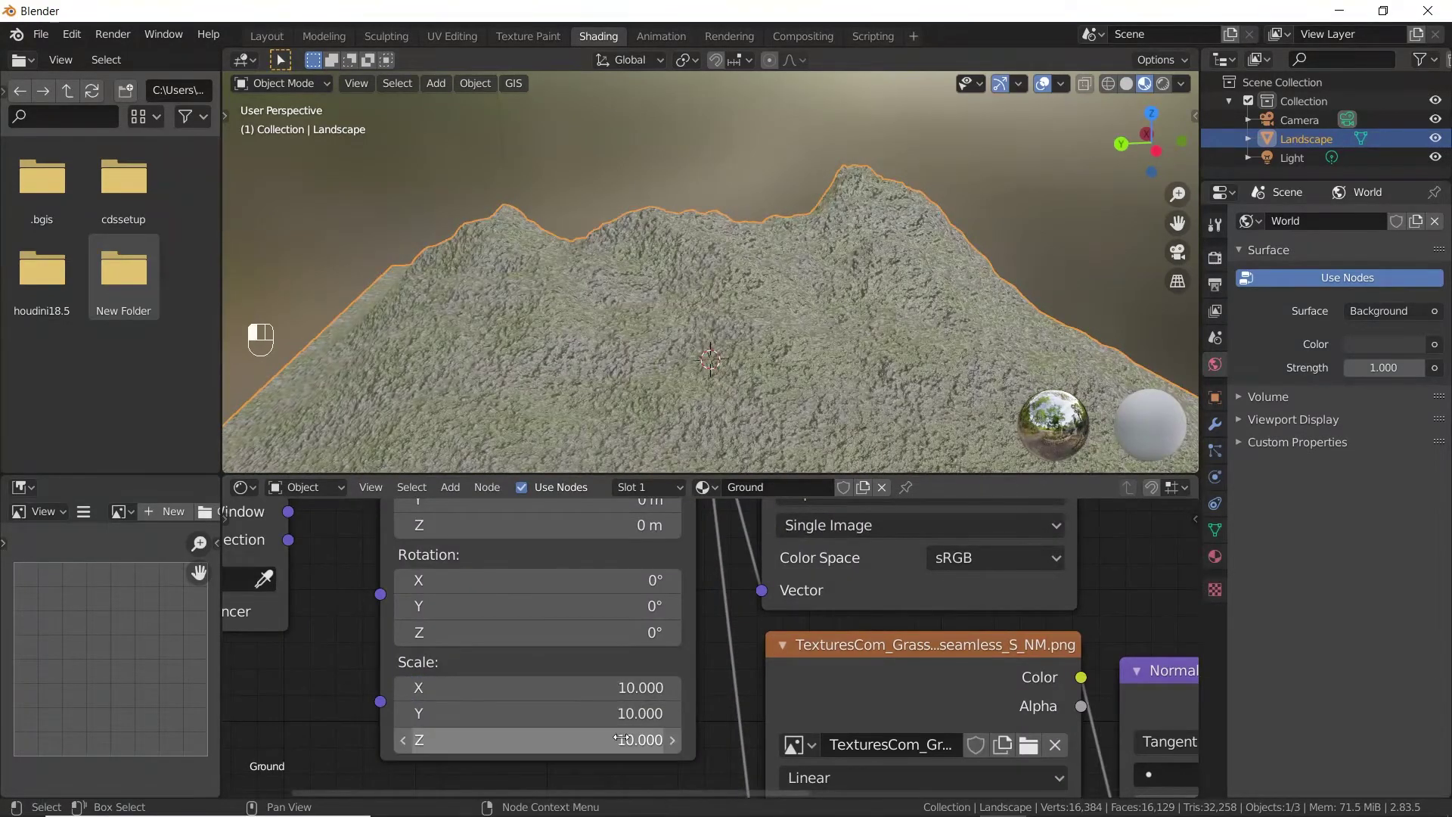
Step: Set the Principled BSDF's Roughness to 1.000 and Specular to 0.000
scroll(694, 655, "down", 7)
middle_click_drag(1089, 651, 738, 677)
scroll(743, 684, "up", 7)
left_click_drag(744, 704, 909, 705)
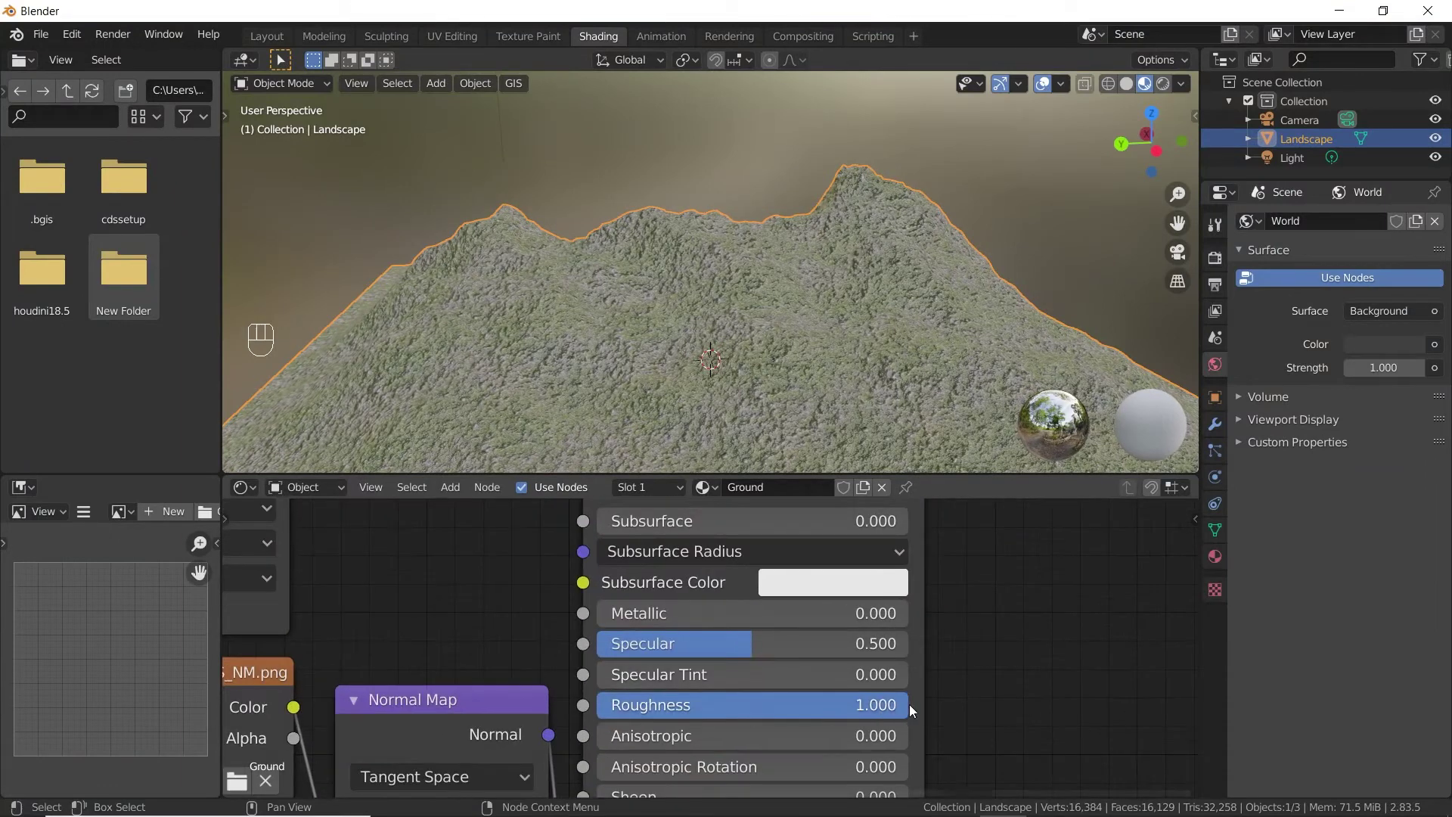
left_click_drag(744, 640, 613, 645)
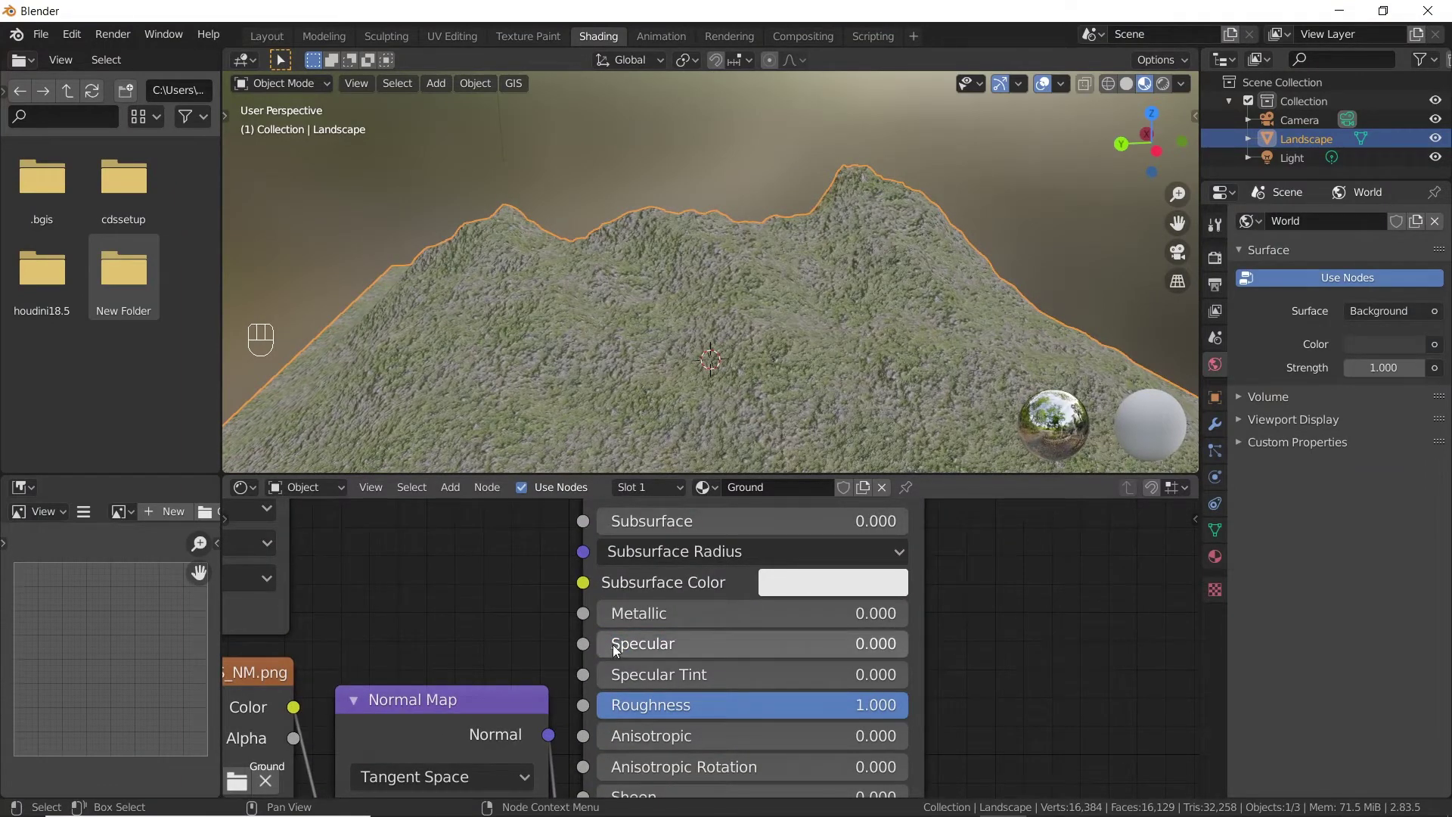
scroll(605, 651, "down", 4)
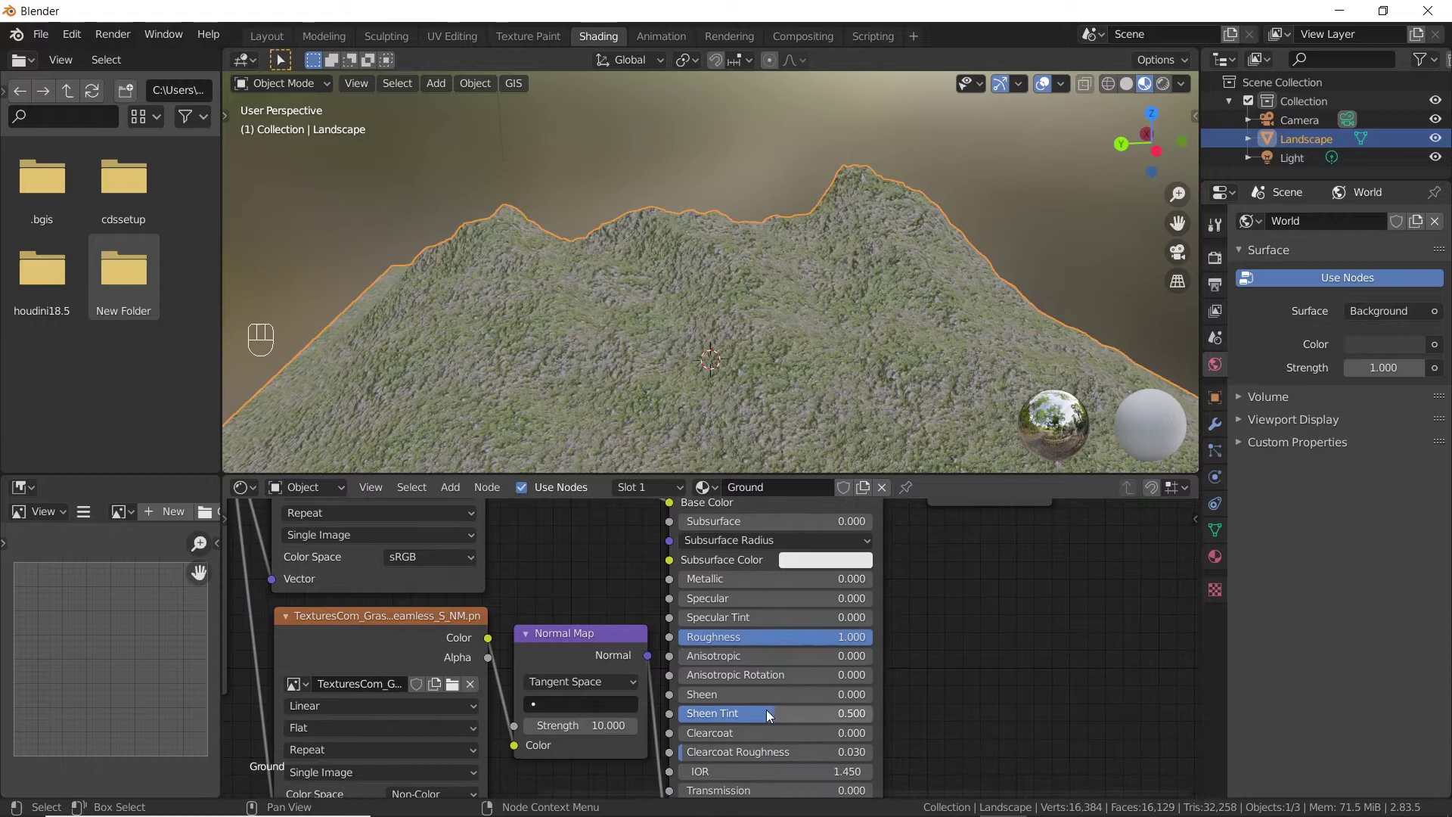
Step: Insert the Poliigon Color Variation node group between the grass color texture and the Principled BSDF's Base Color
scroll(766, 710, "down", 2)
key("shift+a")
mouse_move(900, 775)
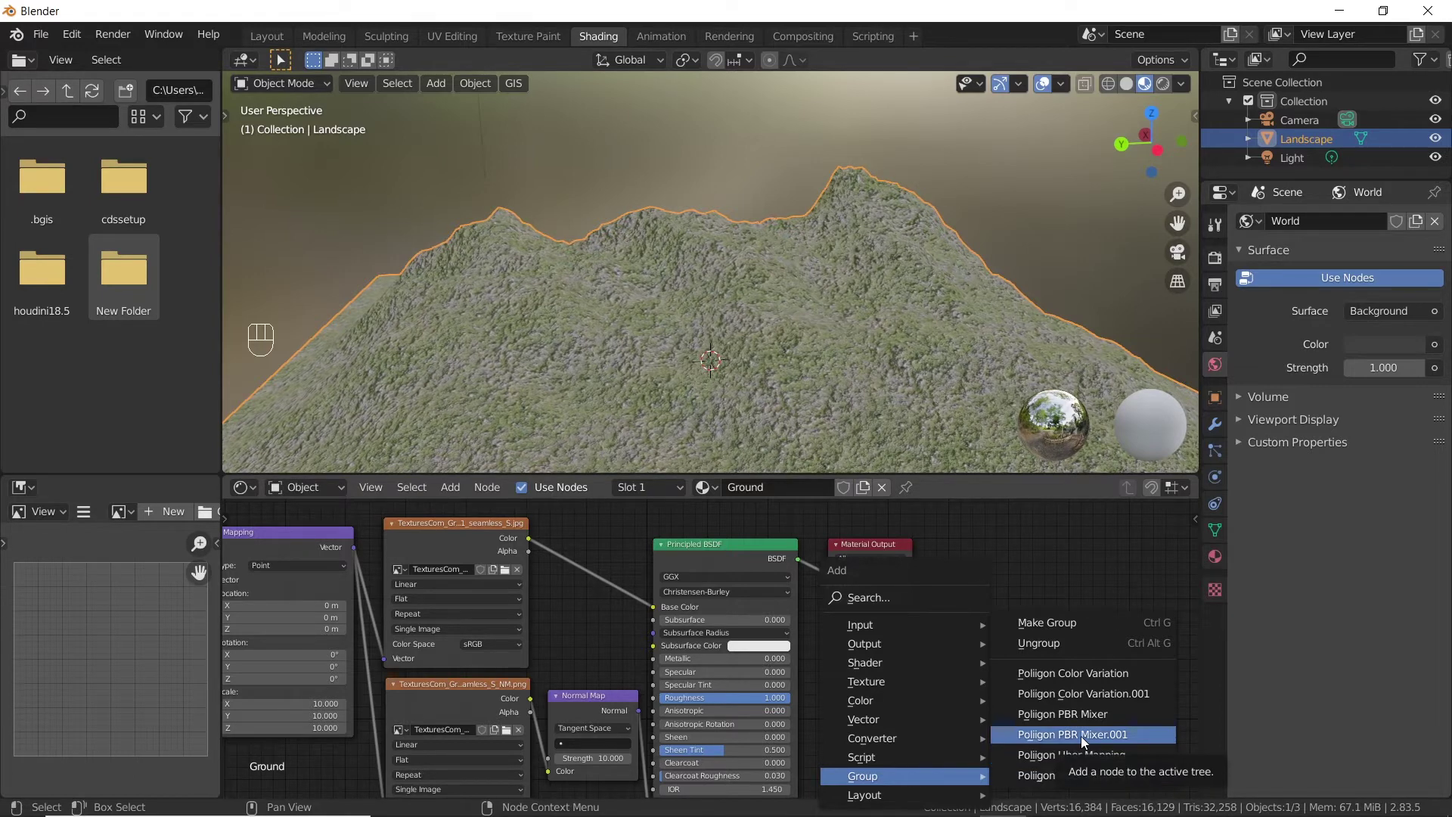
left_click(1101, 673)
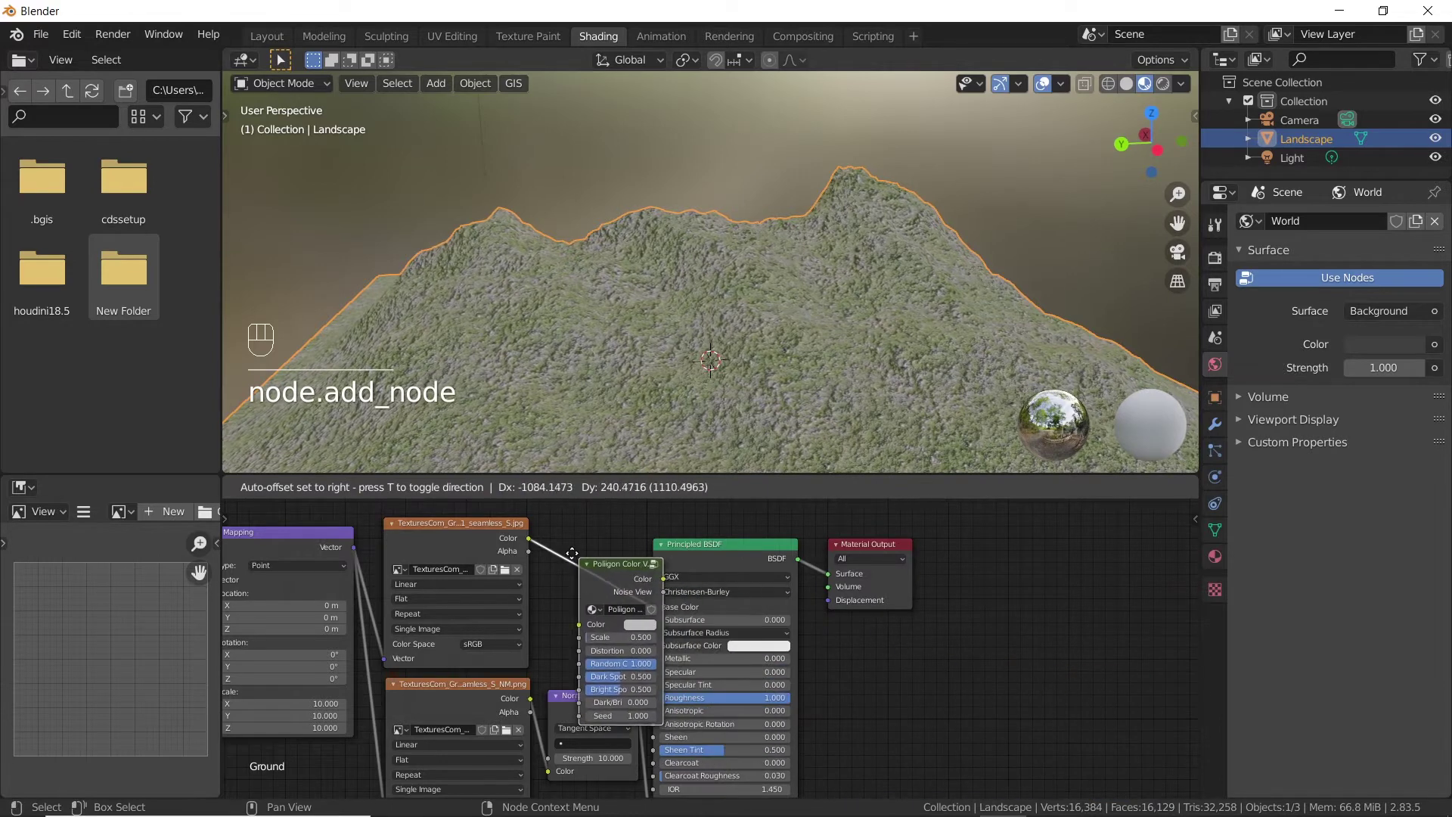
left_click(551, 519)
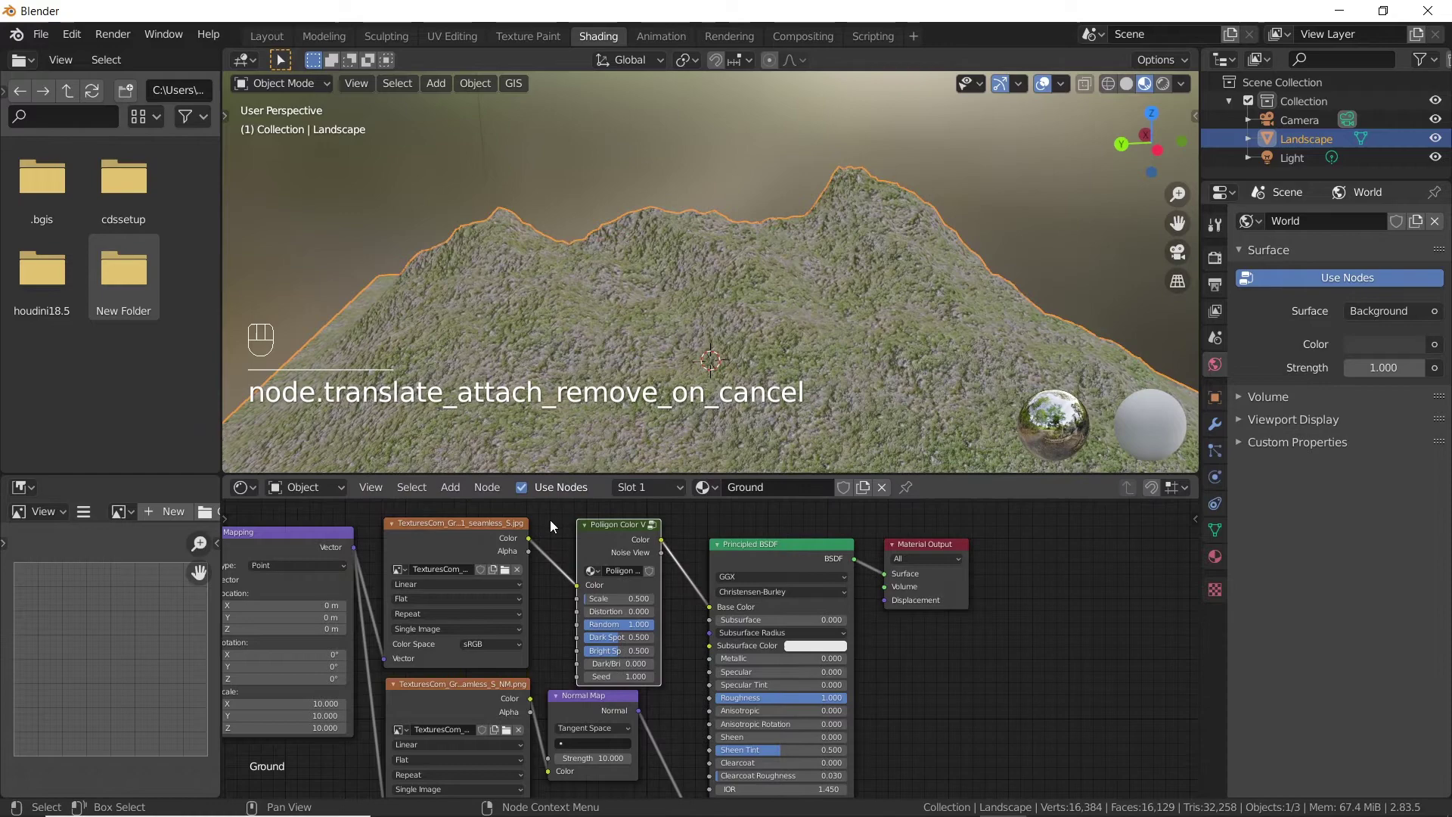
Step: Set the color variation's Scale to 3.153, Distortion 0.520, Dark Spot 0.767, Bright Spot 0.533, Dark/Bright 0.300 and Seed 17.900
scroll(670, 662, "up", 3)
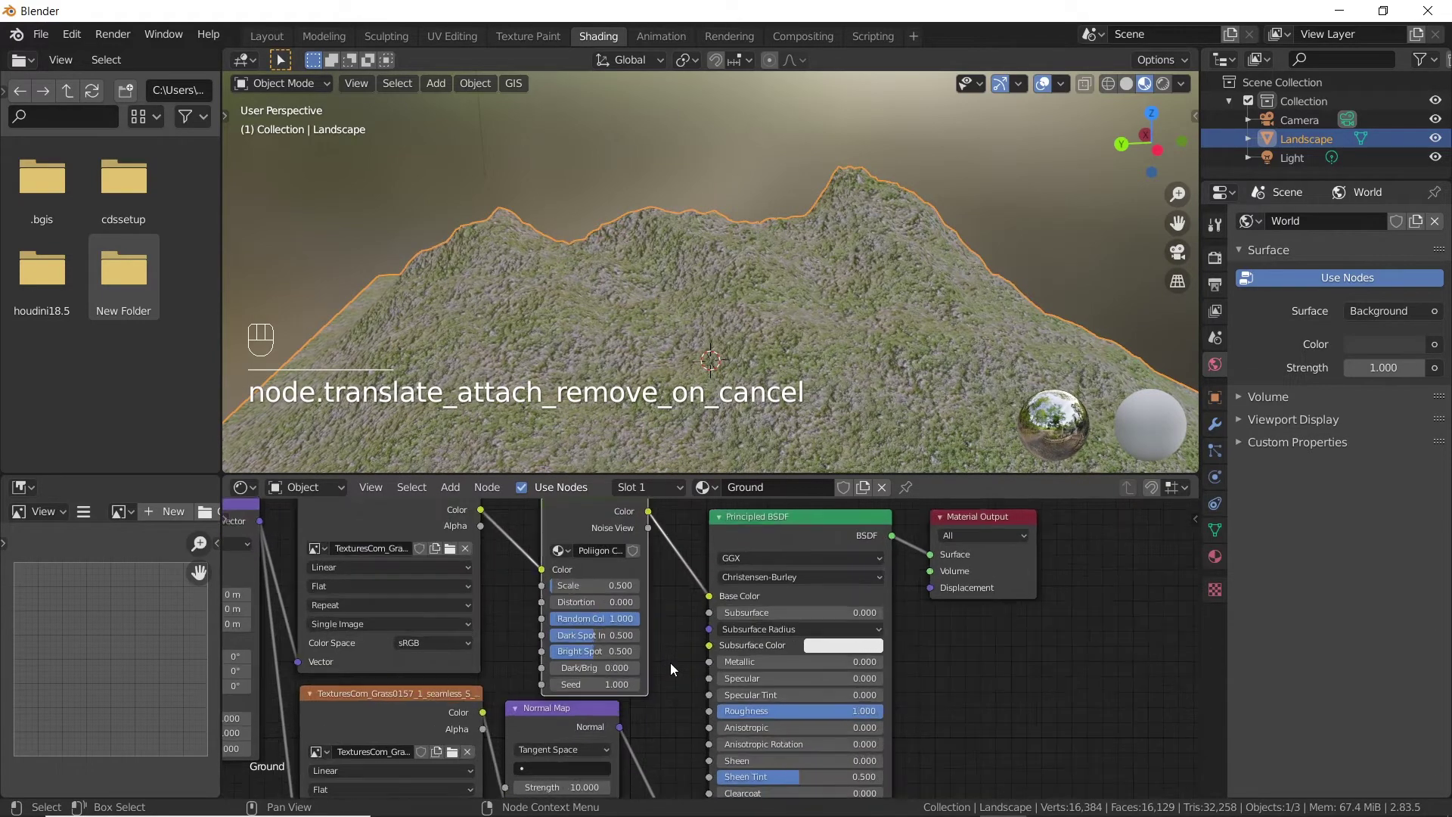
middle_click_drag(670, 663, 725, 685)
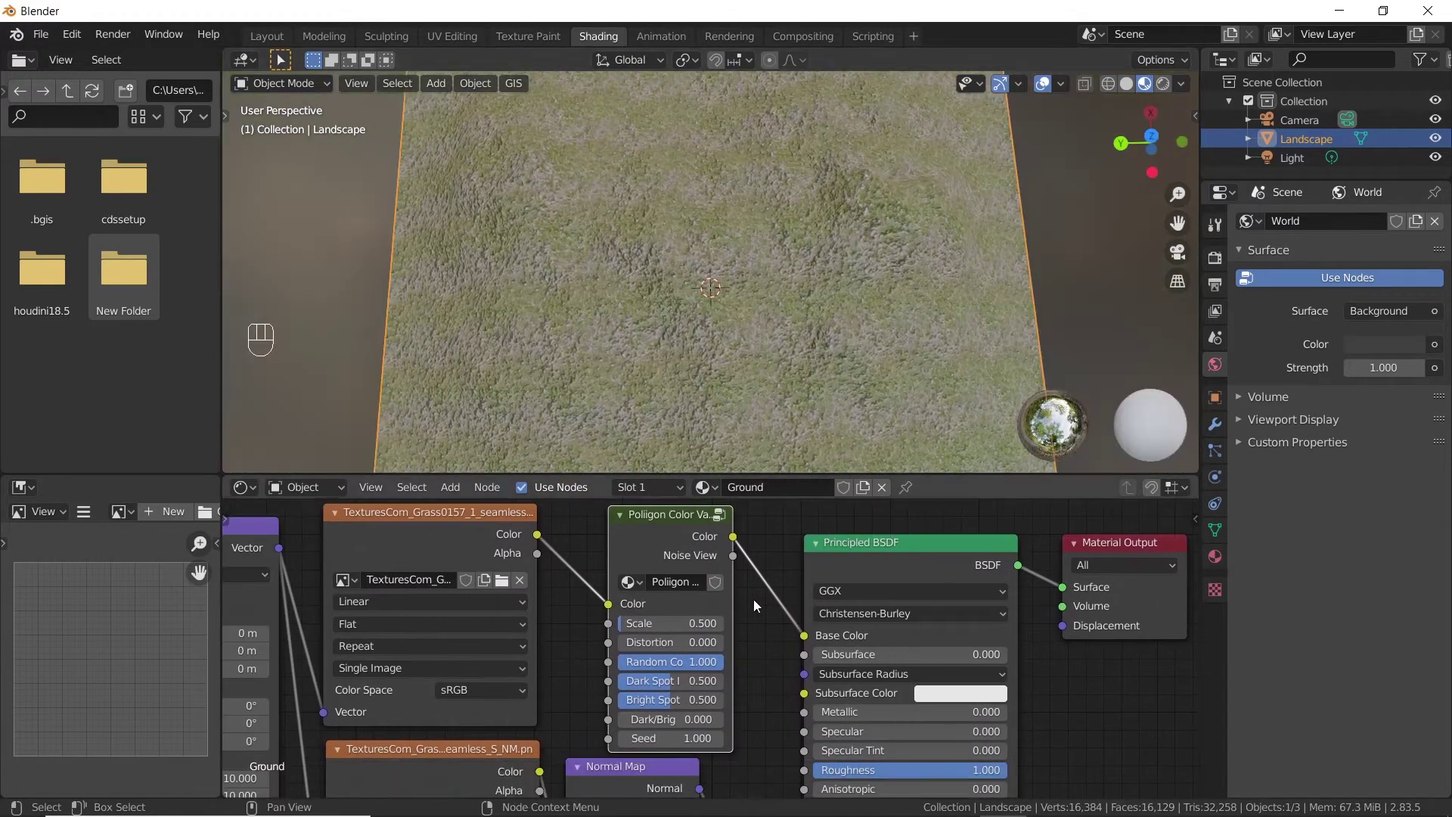
left_click_drag(671, 739, 676, 739)
left_click_drag(668, 683, 700, 703)
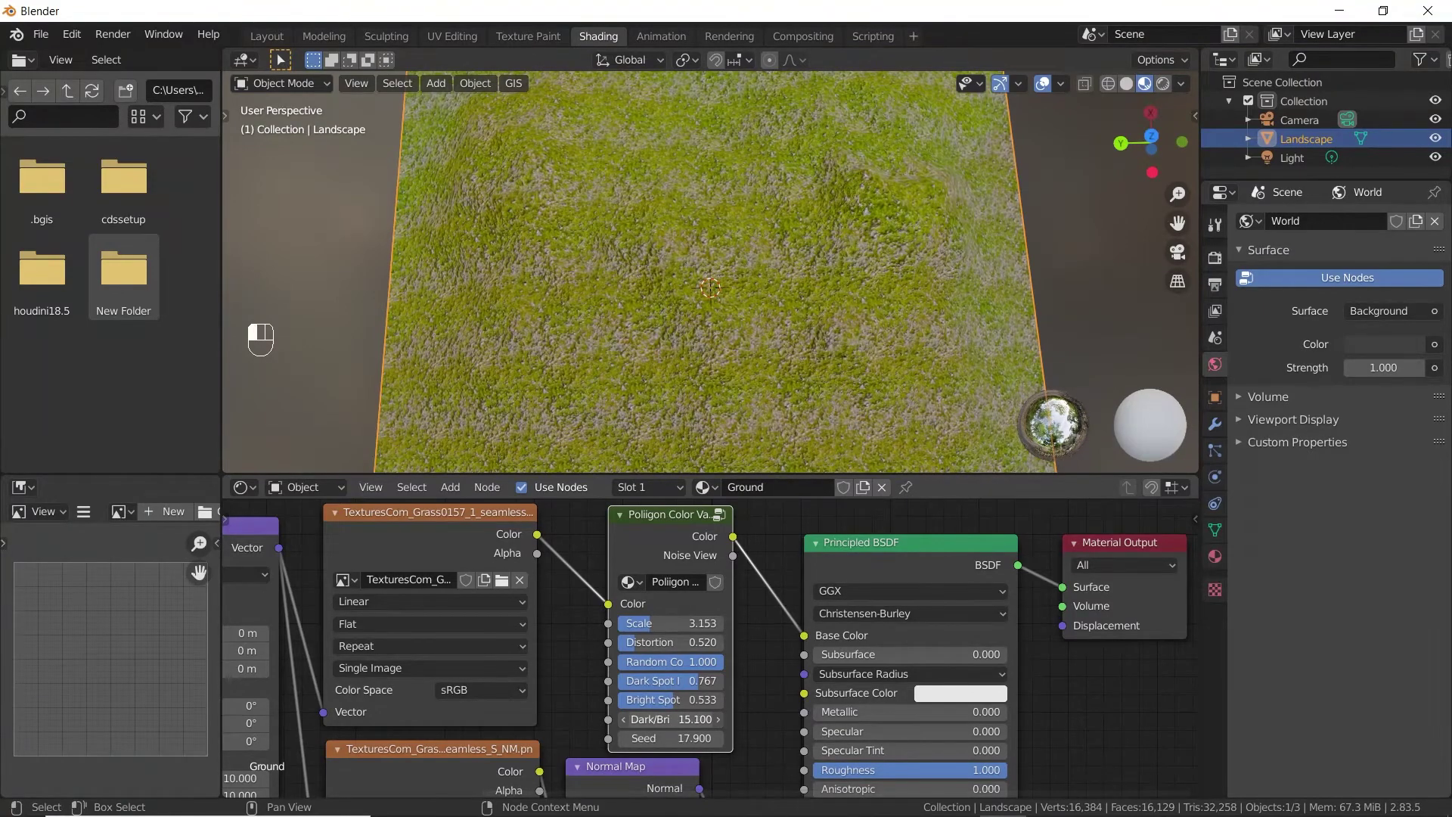
left_click_drag(671, 719, 650, 719)
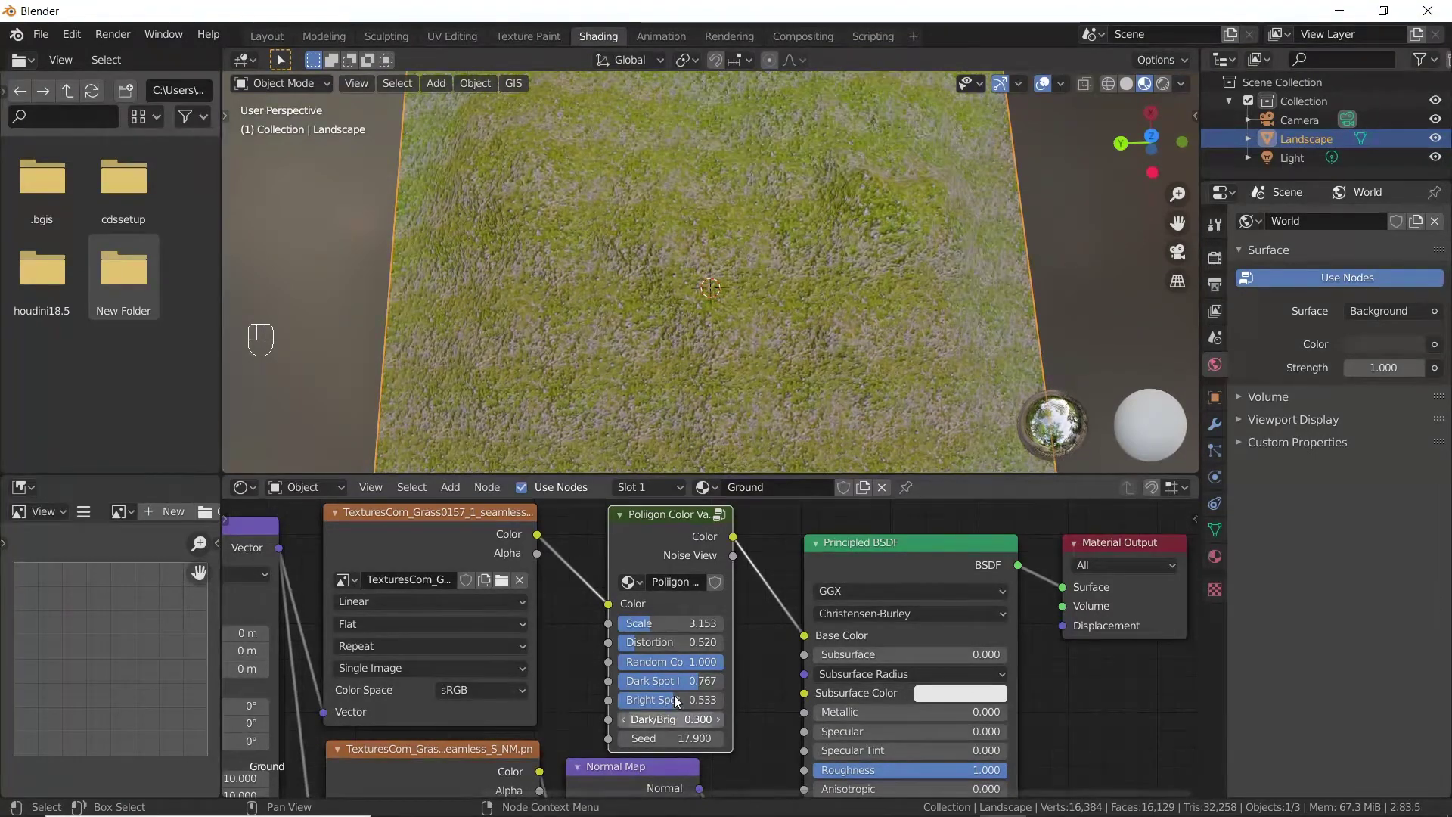
scroll(640, 214, "down", 5)
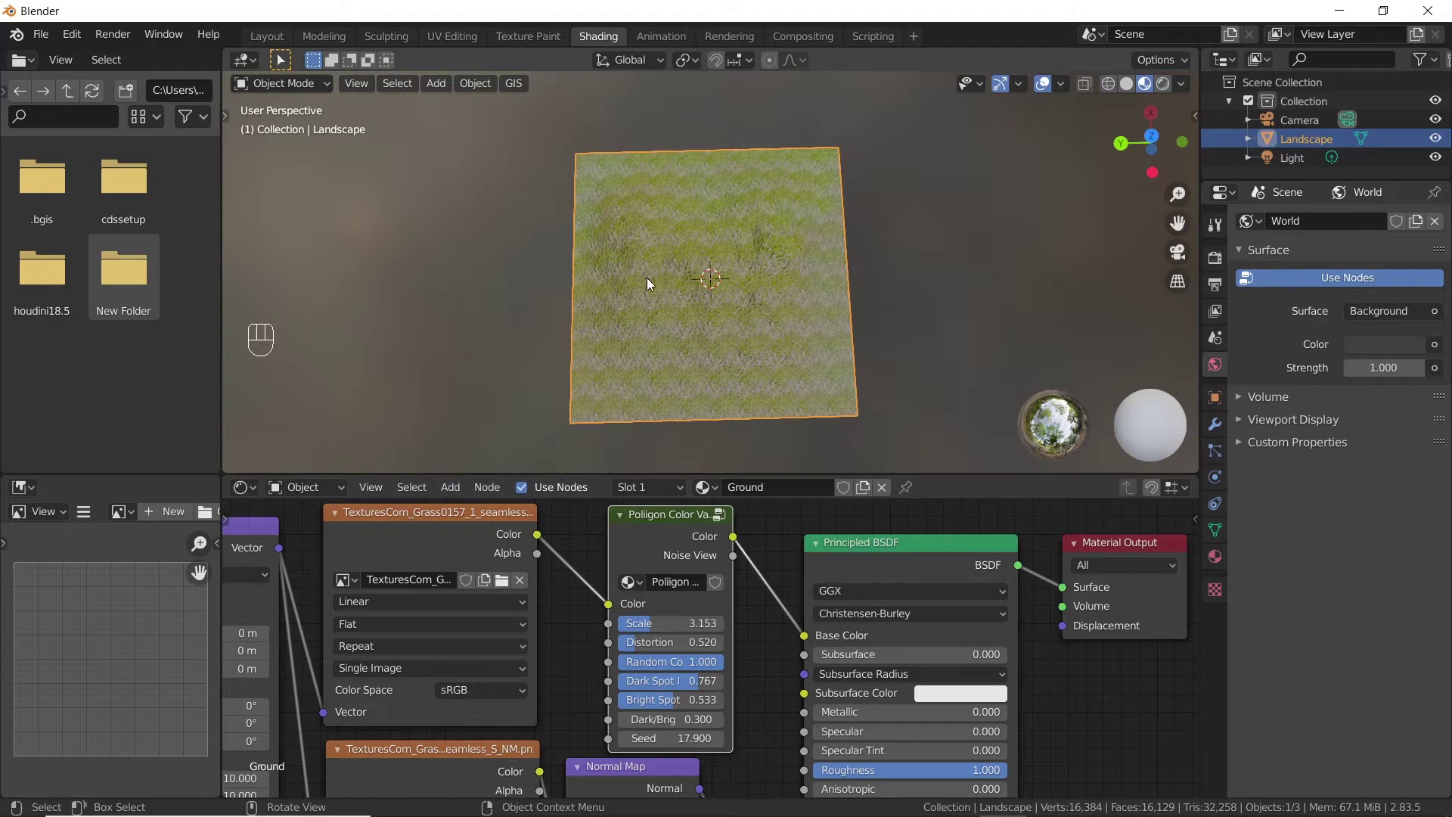
scroll(647, 279, "up", 3)
middle_click_drag(651, 313, 652, 402)
Step: Duplicate the grass node setup without the Material Output and place the copy directly above the original
scroll(615, 595, "down", 6)
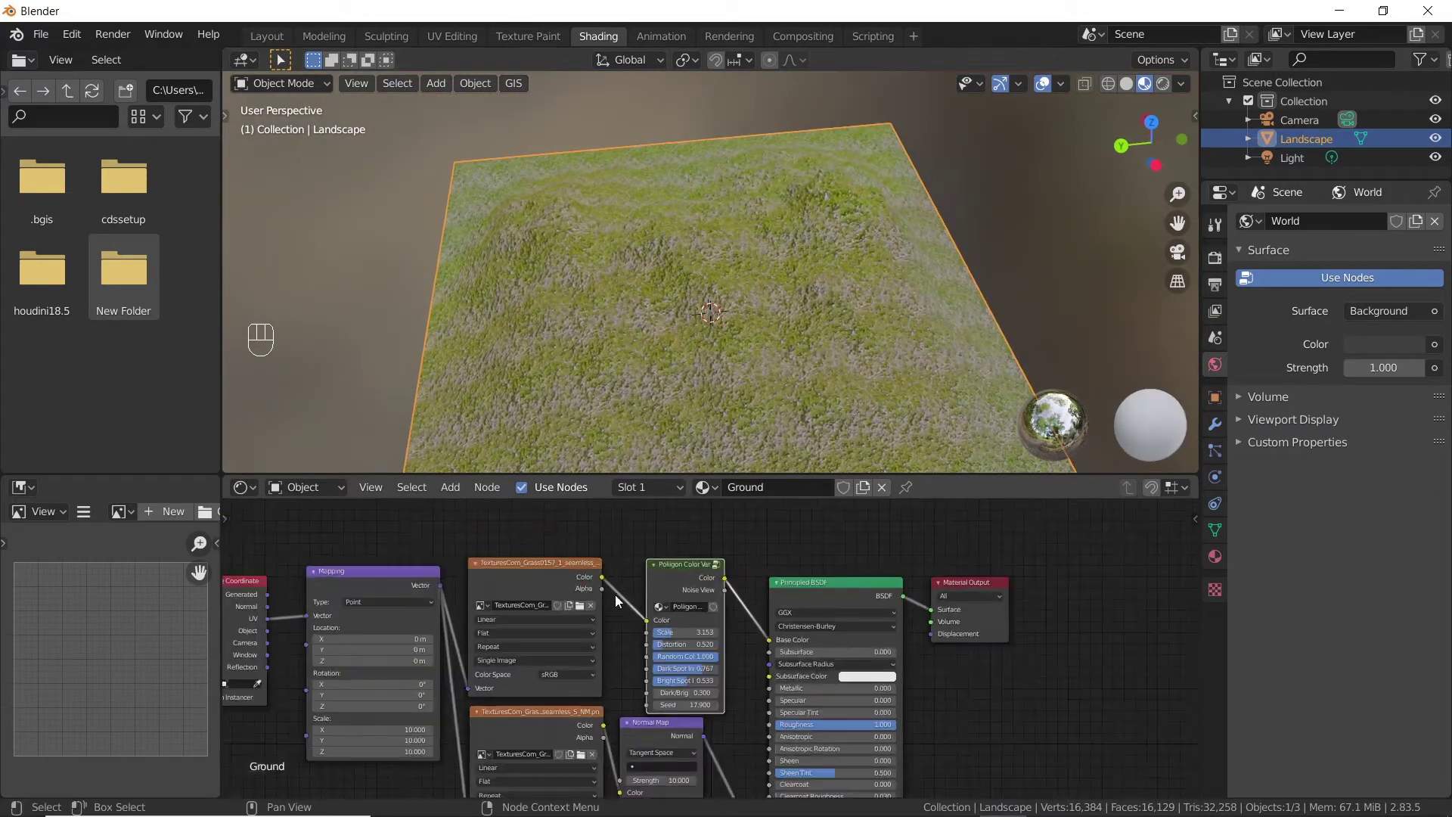
left_click_drag(421, 568, 798, 768)
scroll(773, 693, "down", 3)
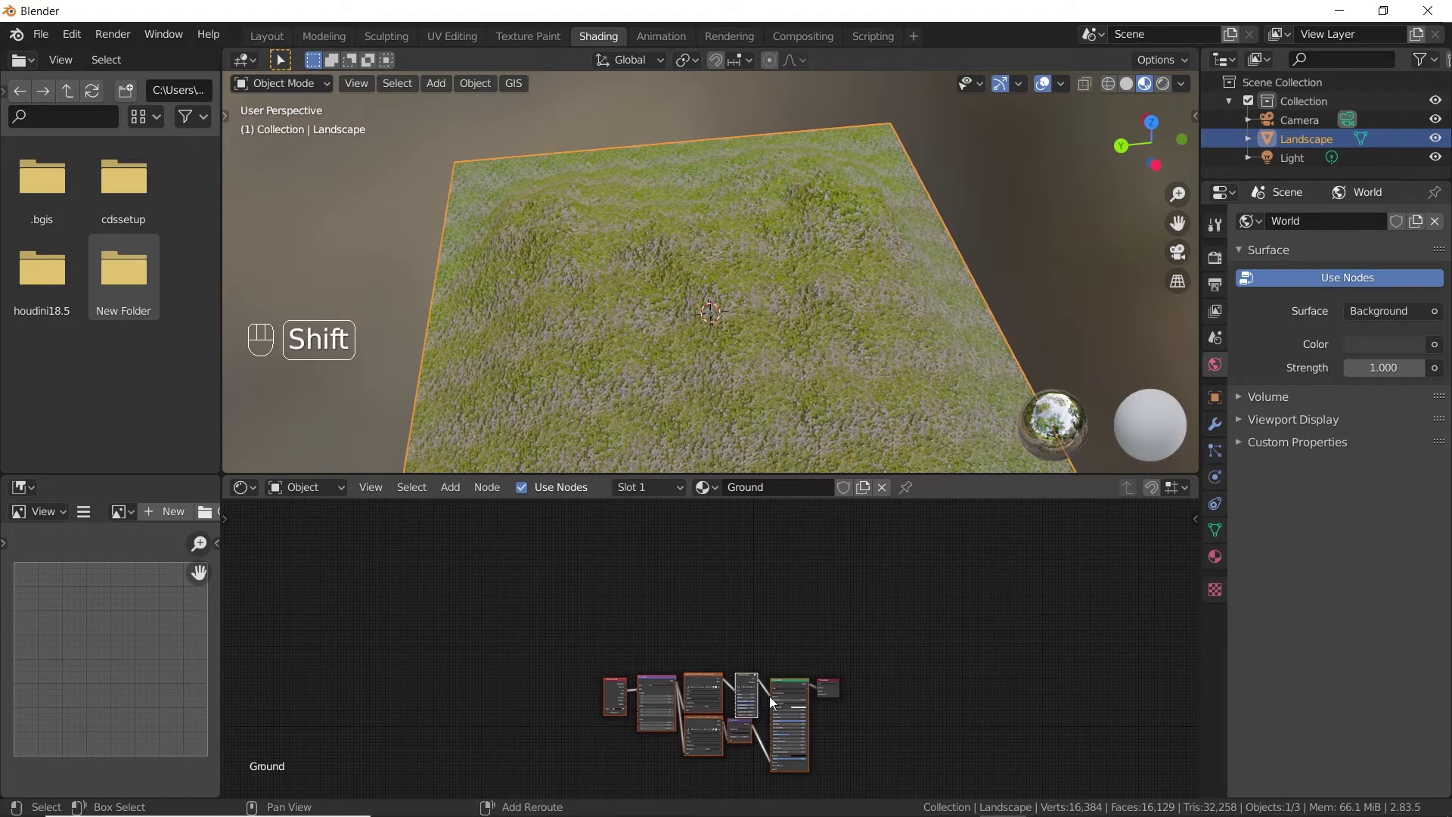
key("shift+d")
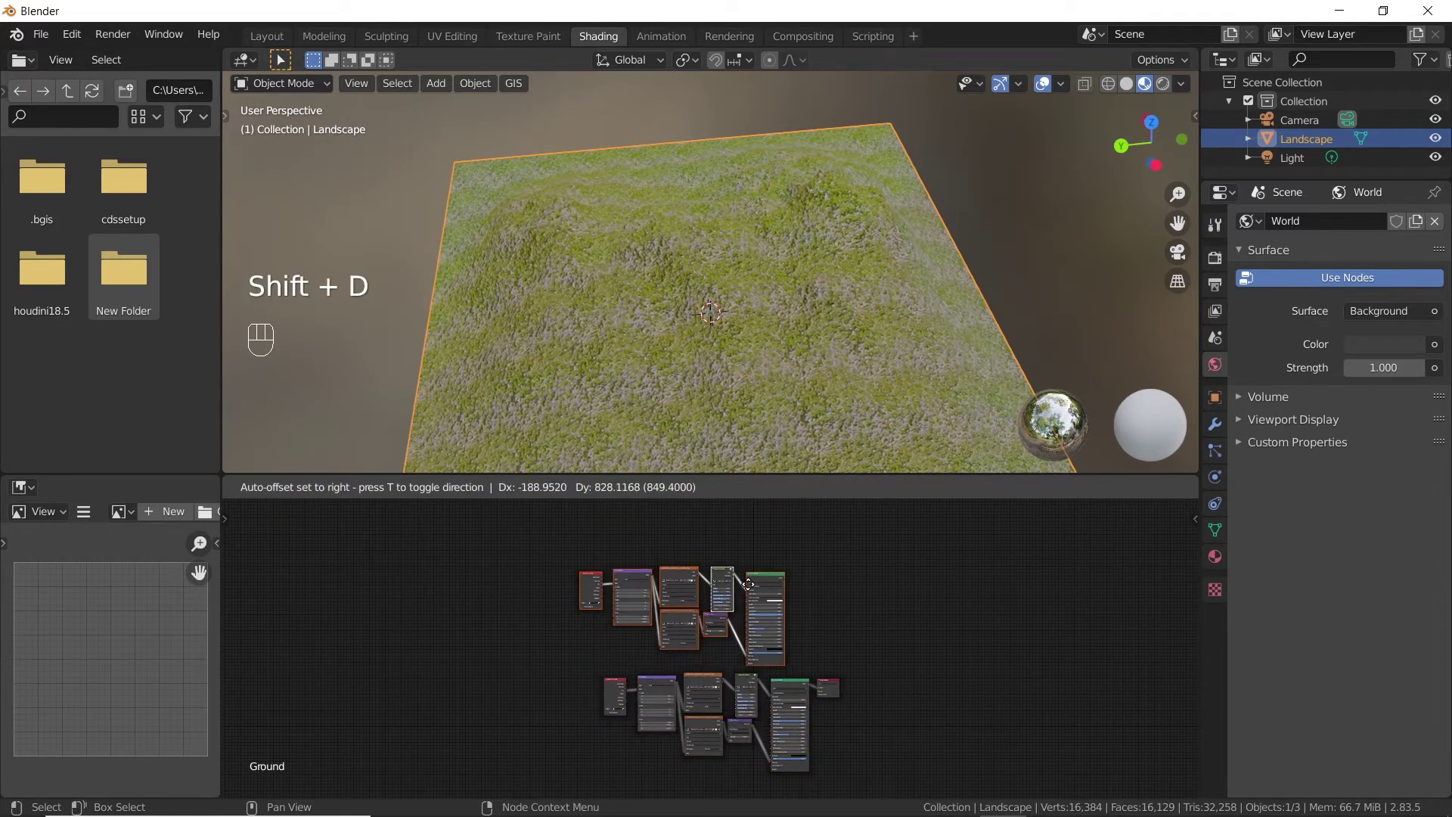
left_click(772, 588)
scroll(887, 566, "down", 2)
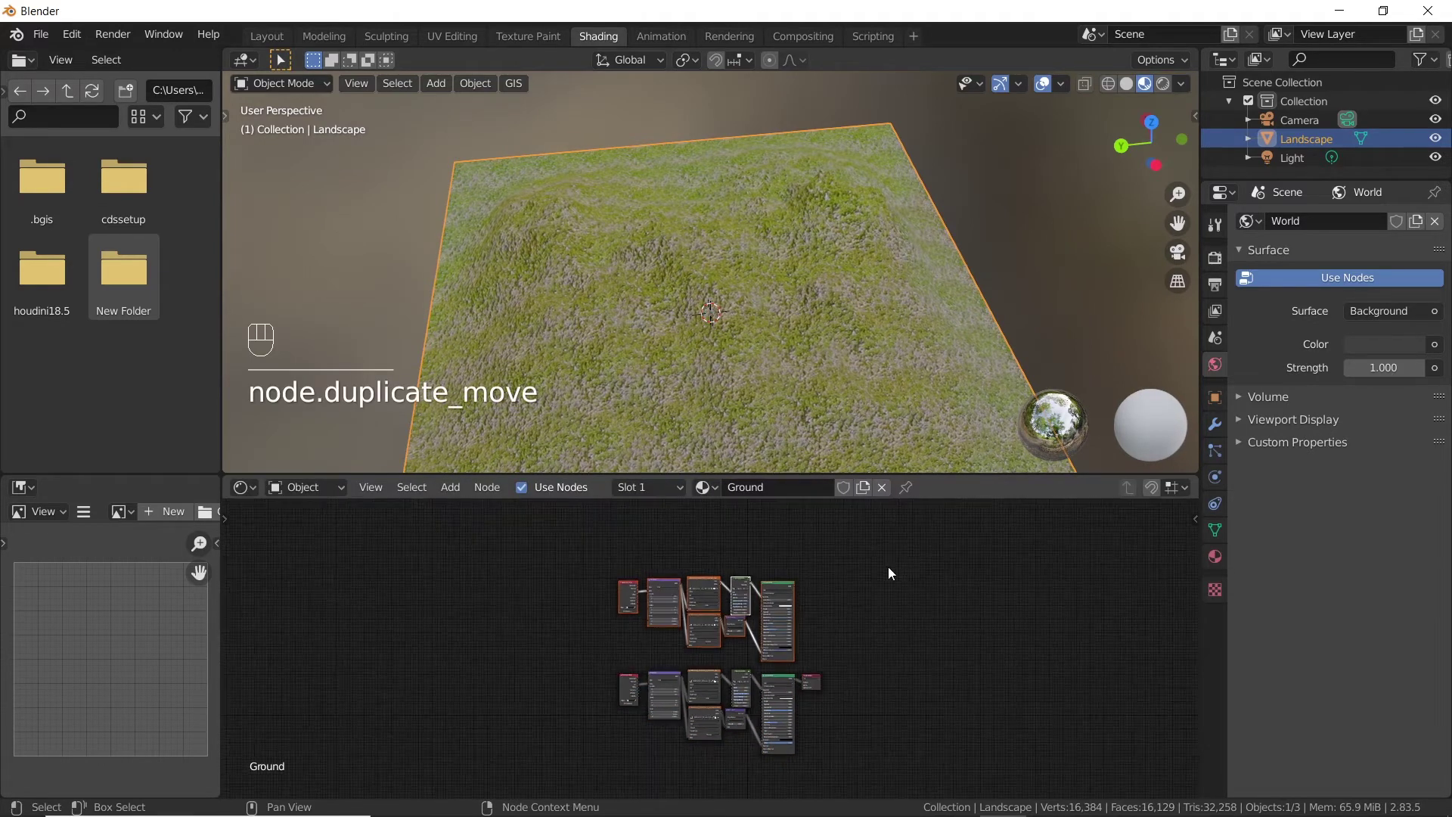
Step: Duplicate the copied node setup once more and place it beside the existing two setups
middle_click_drag(888, 567, 915, 669)
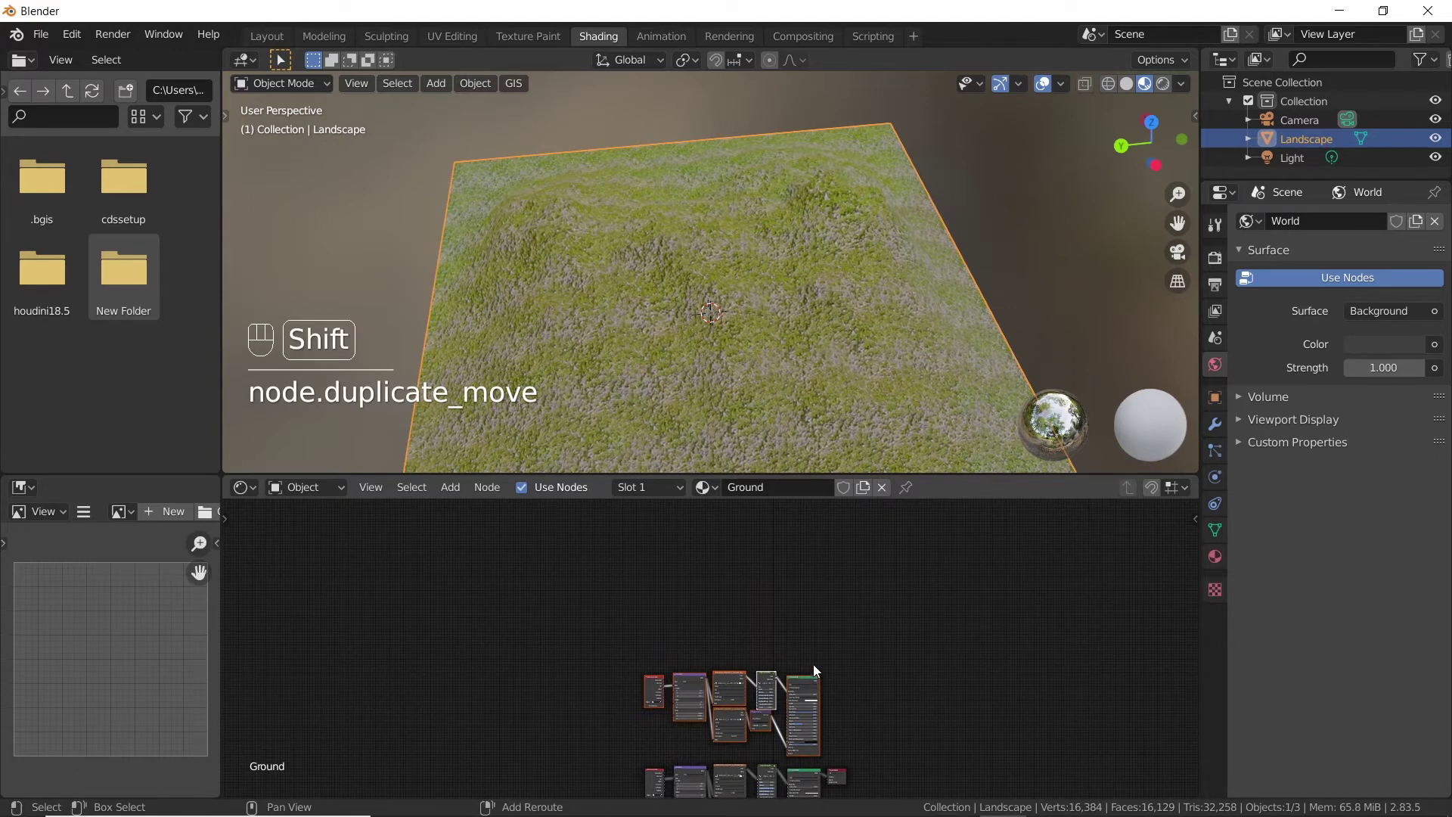
key("shift+d")
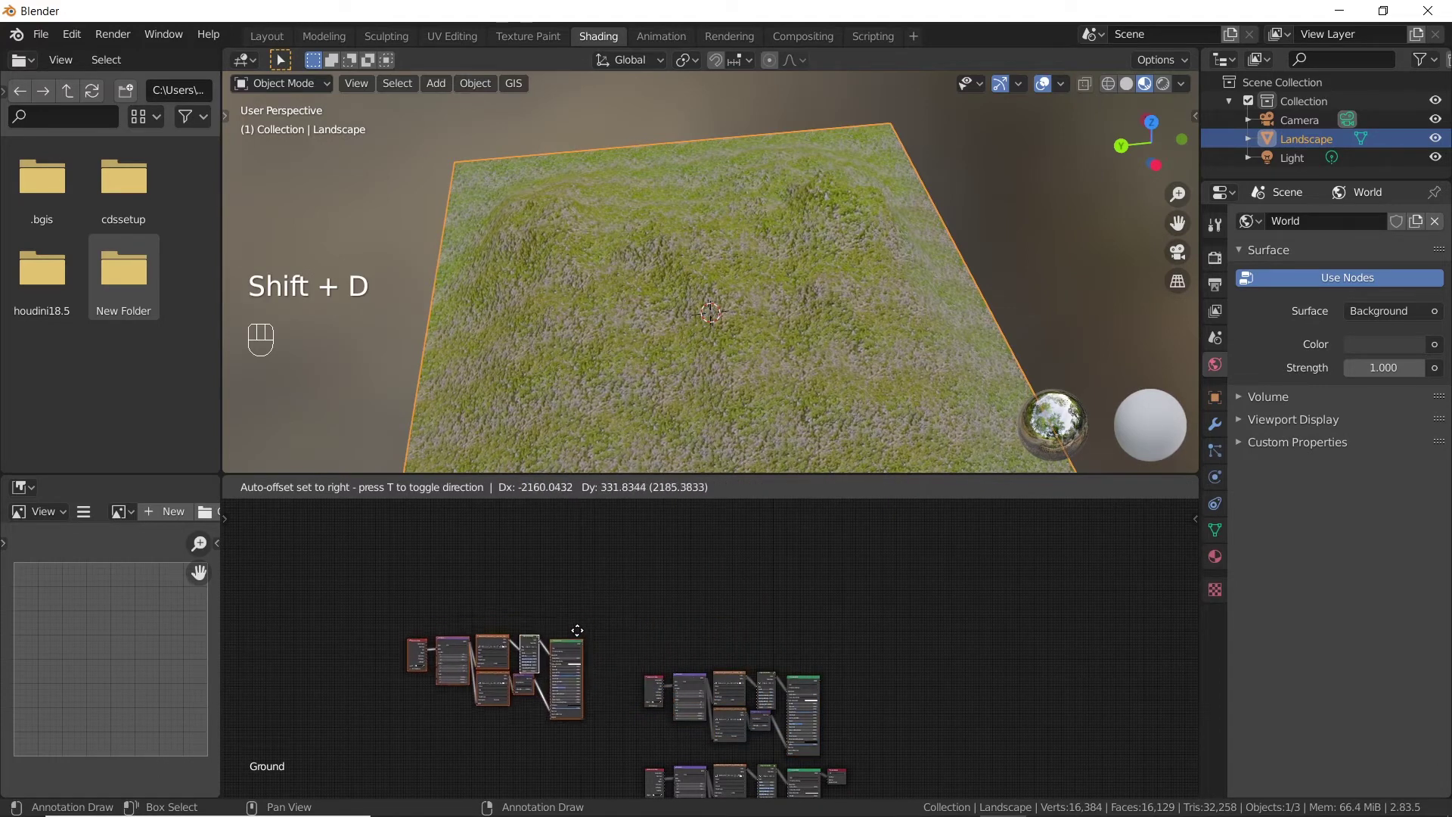
left_click(588, 633)
Step: Load SandTexRace.jpg and Sand_nm.png into the upper copy's color and normal image textures, and set Sand_nm.png's color space to Non-Color
scroll(859, 675, "up", 8)
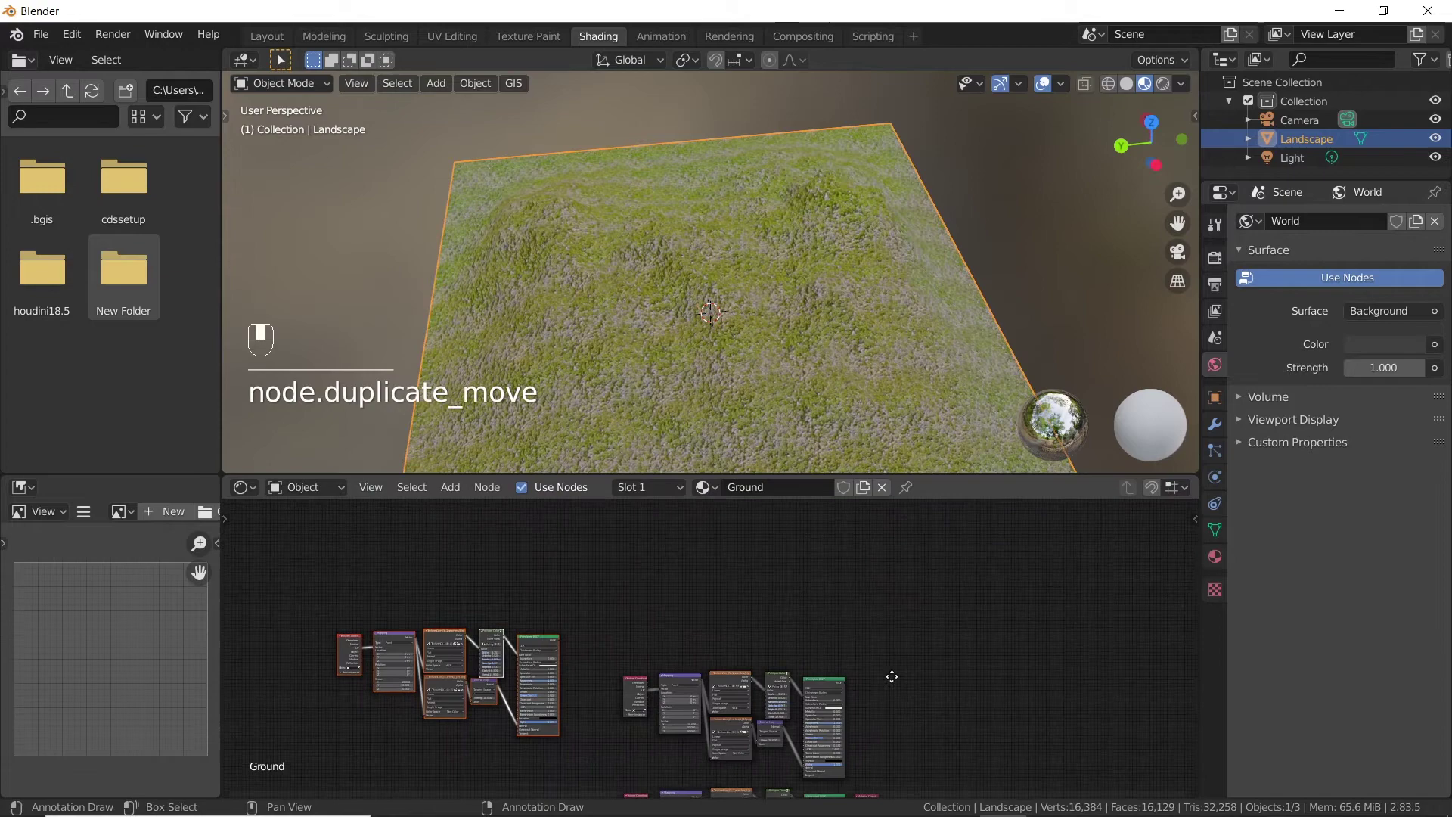
scroll(876, 638, "up", 1)
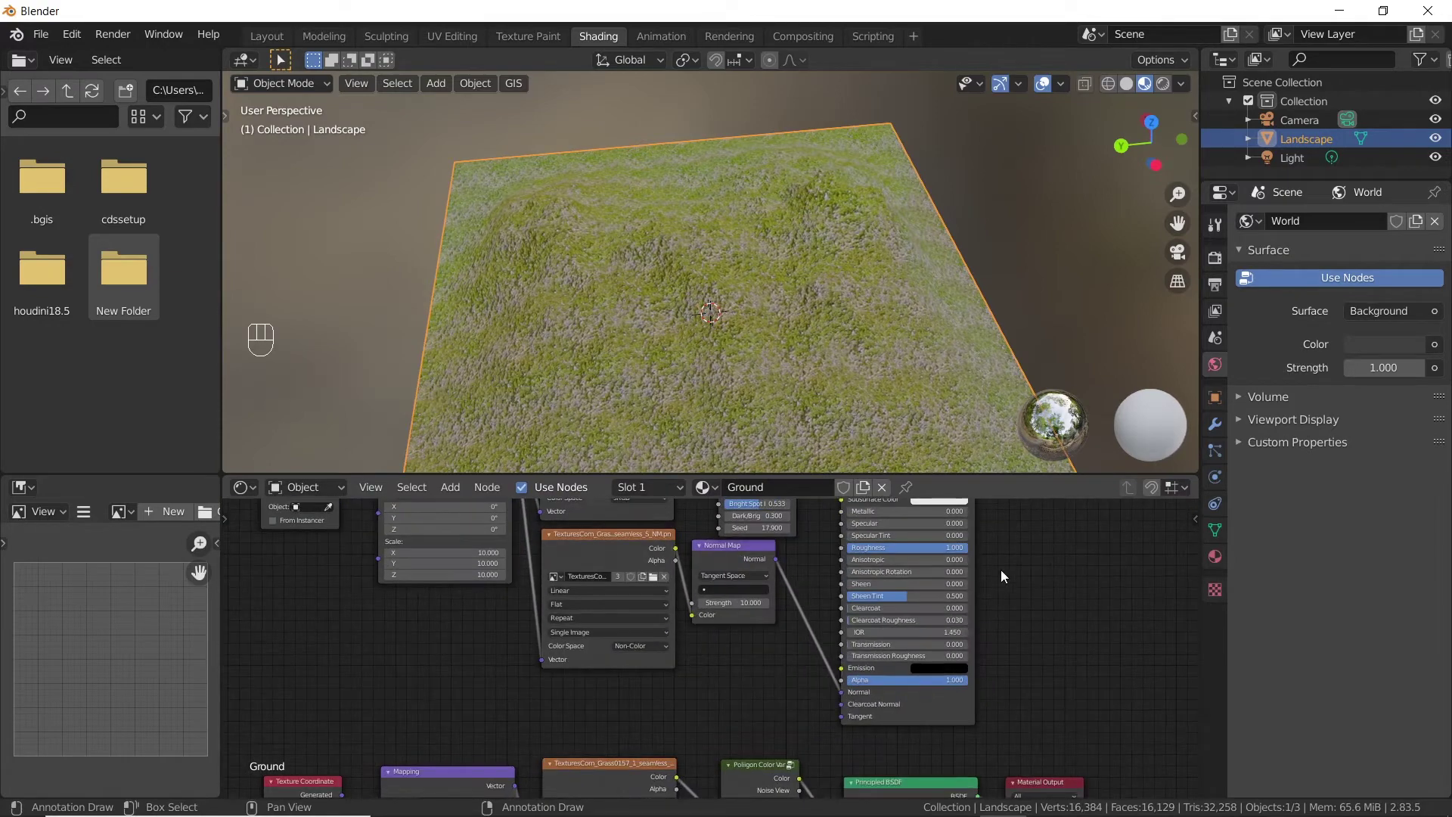
scroll(1026, 577, "up", 5)
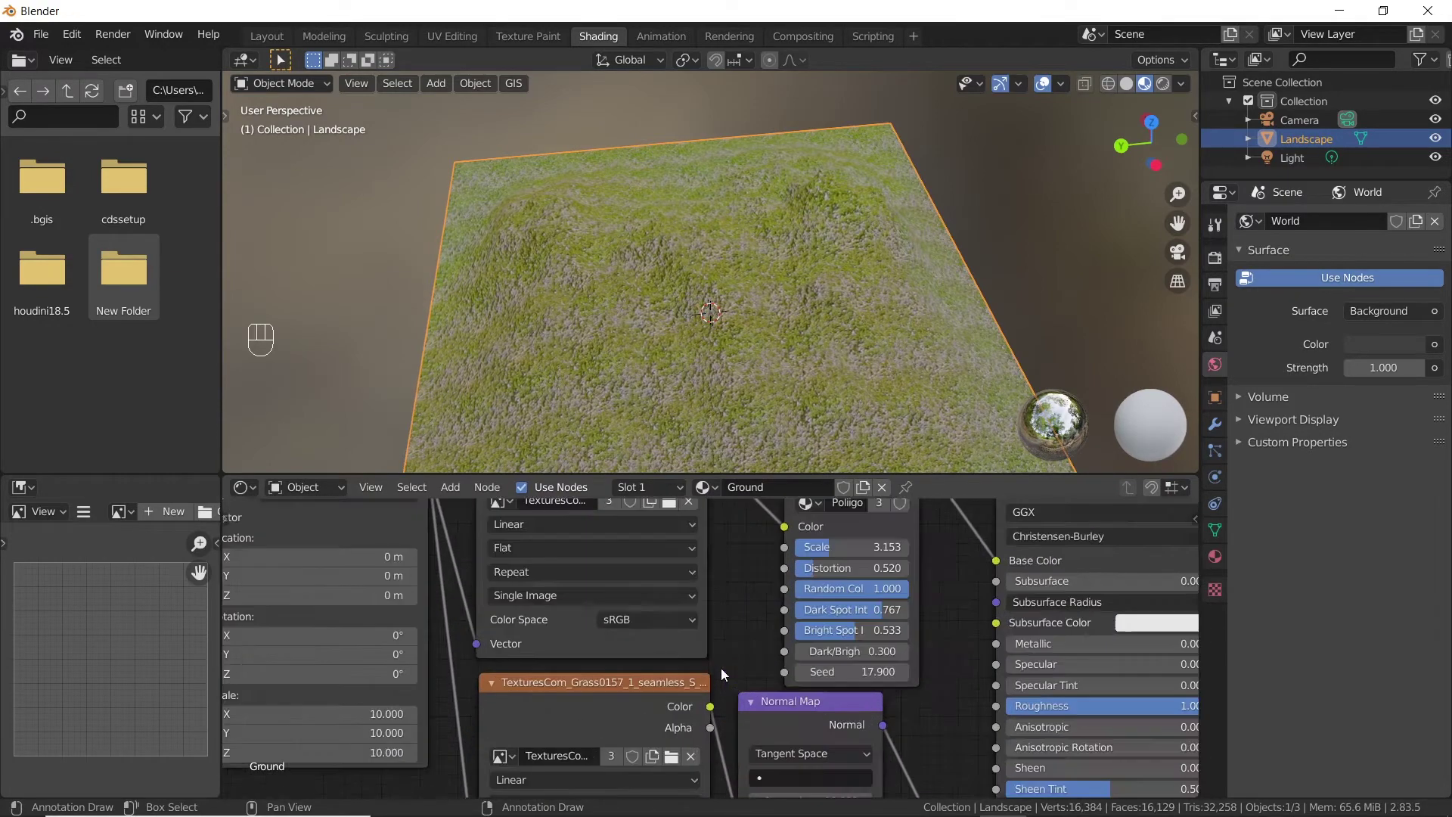
middle_click_drag(693, 565, 789, 758)
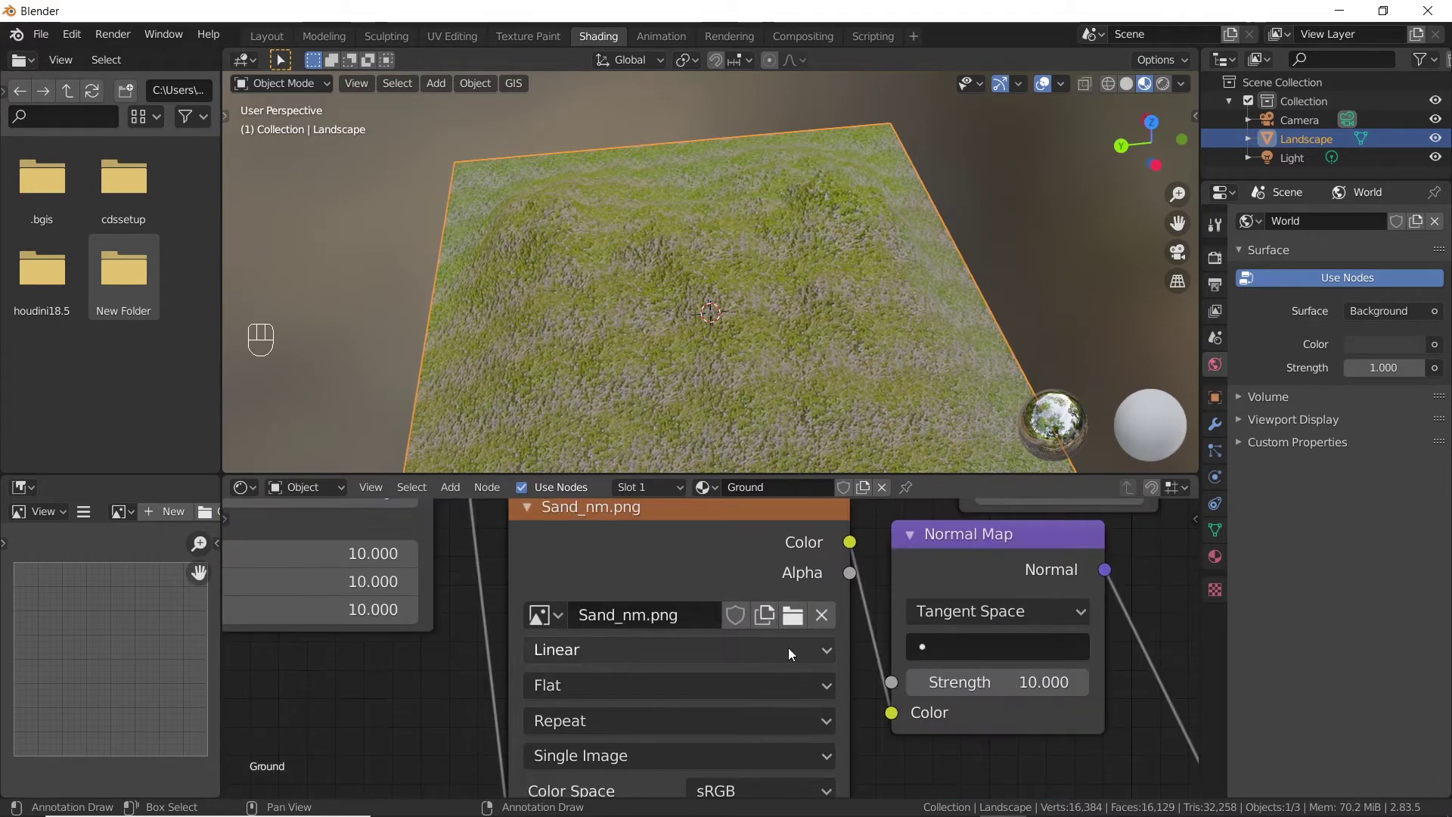
scroll(788, 647, "down", 1)
scroll(788, 689, "up", 3)
left_click(820, 597)
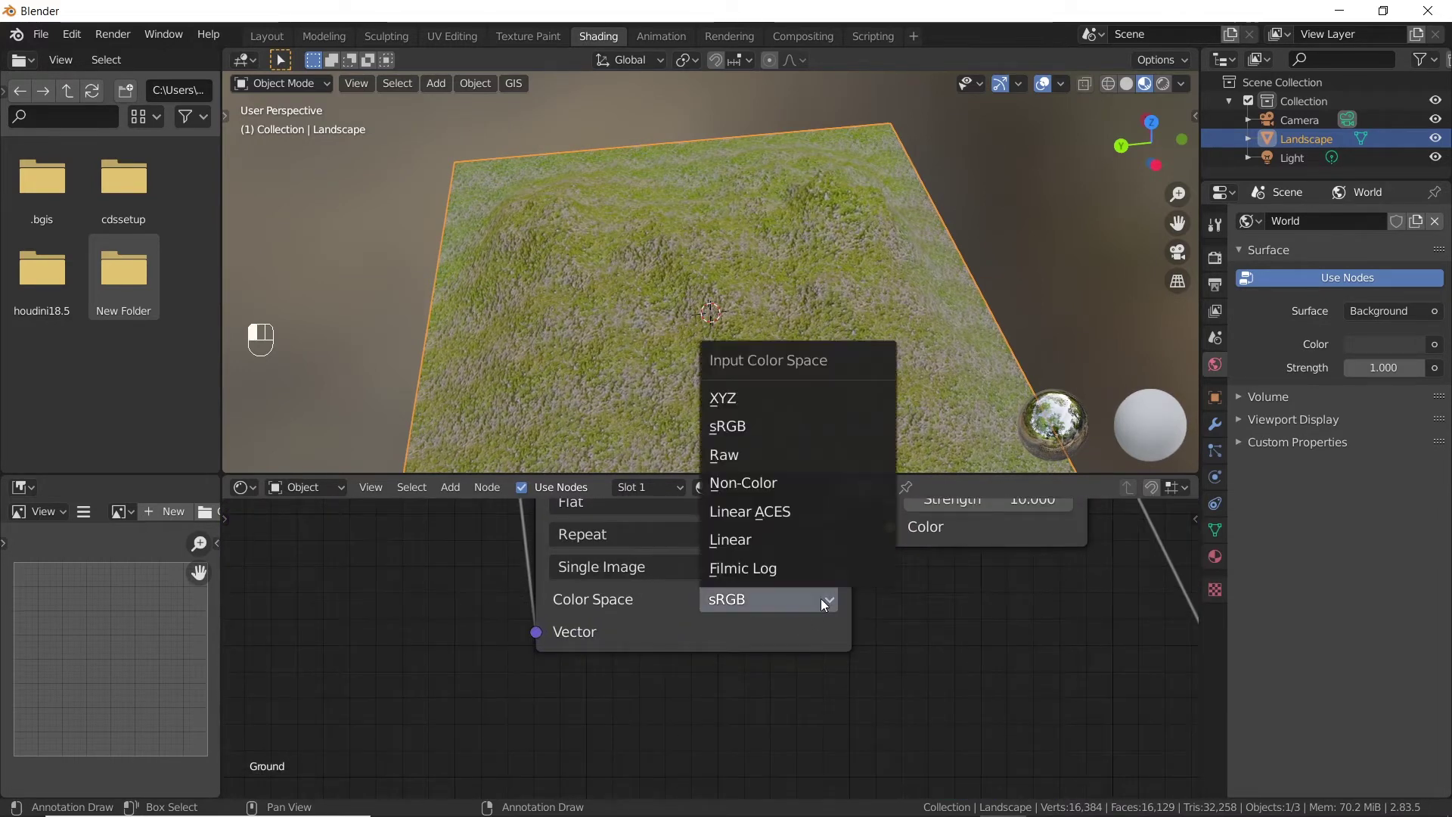
left_click(773, 484)
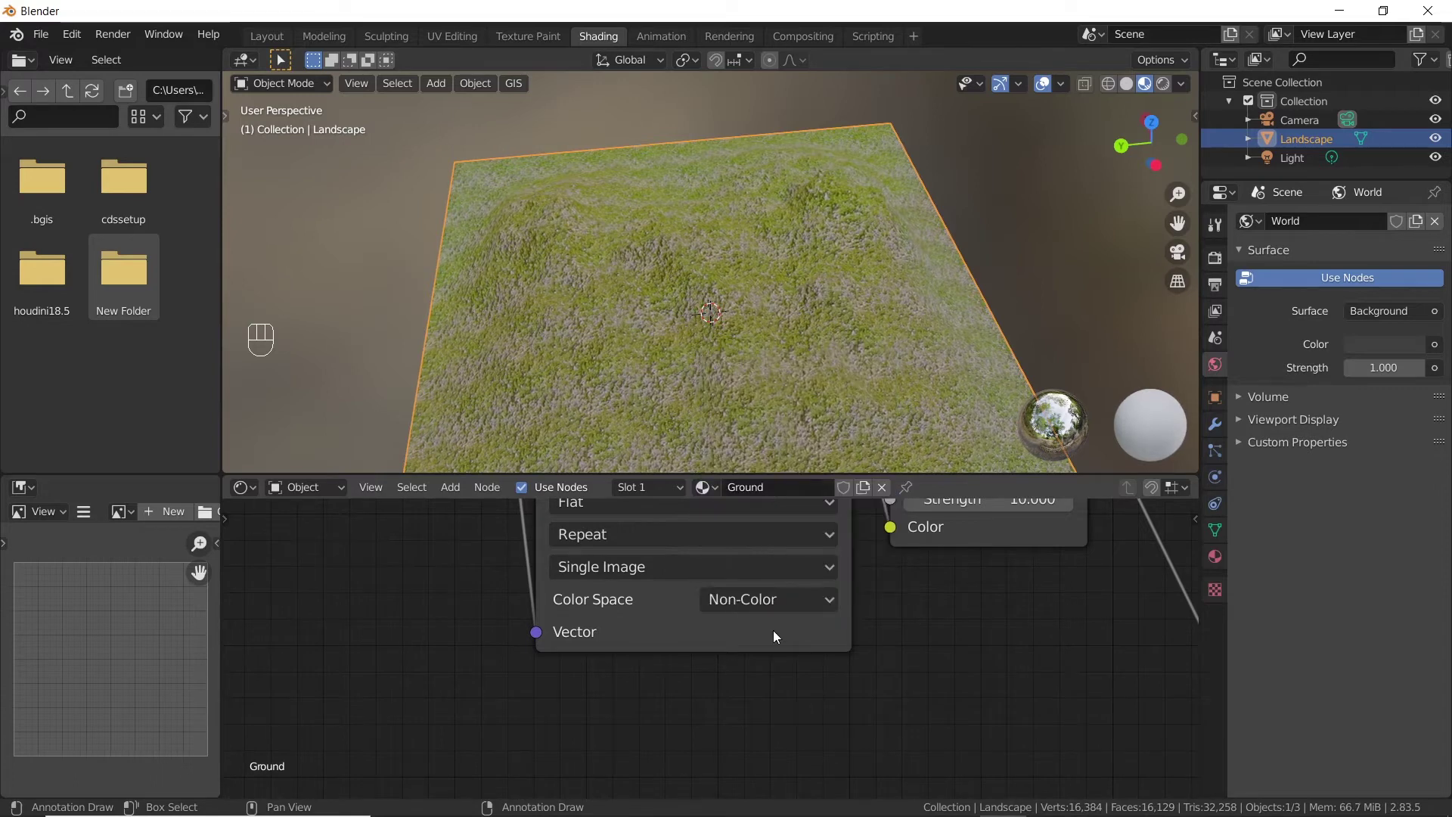
Step: Add a Mix Shader node beyond the sand setup's Principled BSDF
scroll(823, 646, "down", 2)
scroll(823, 646, "down", 3)
middle_click_drag(911, 649, 451, 655)
scroll(788, 629, "down", 2)
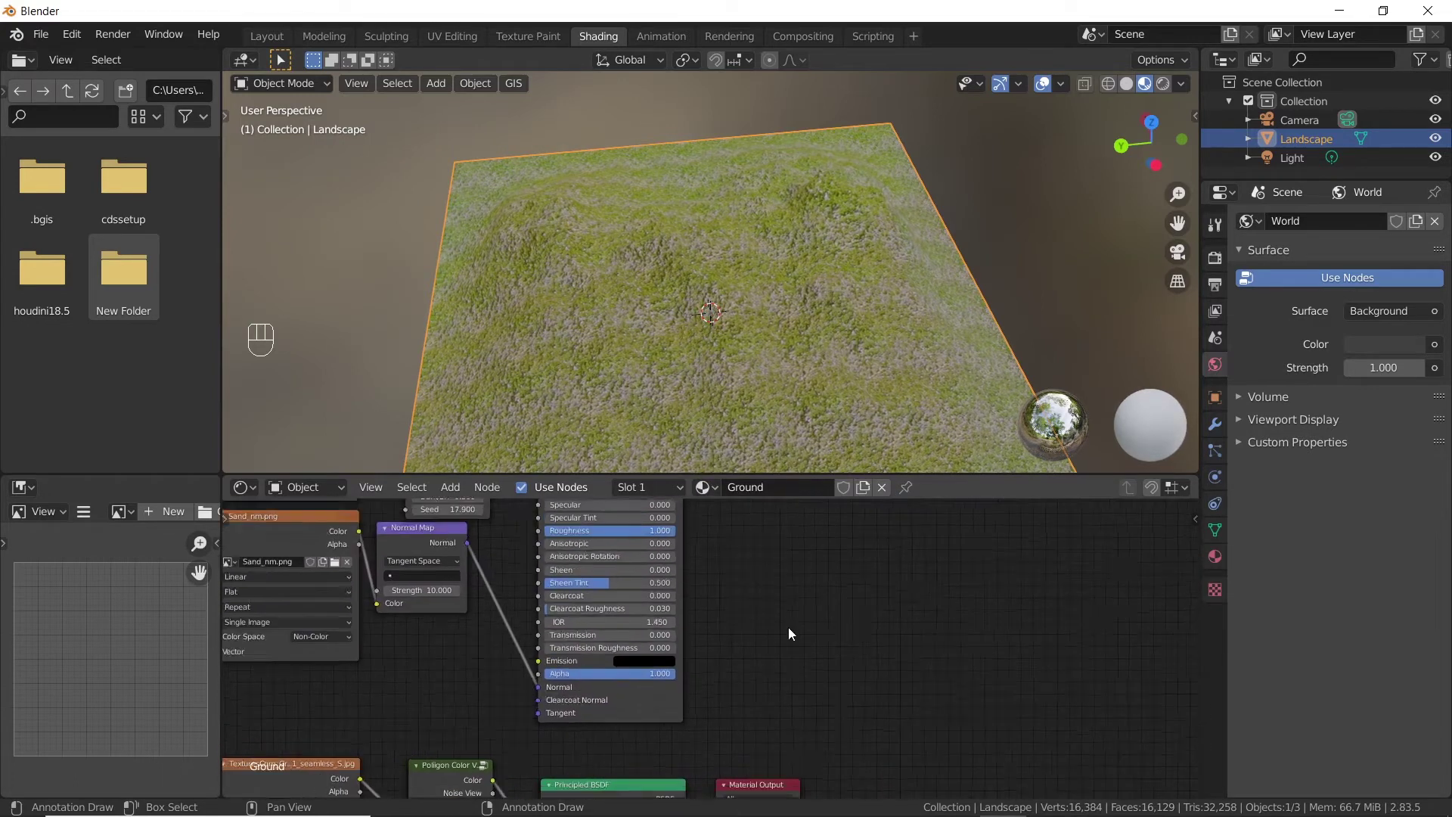
middle_click_drag(853, 617, 846, 675)
key("shift+a")
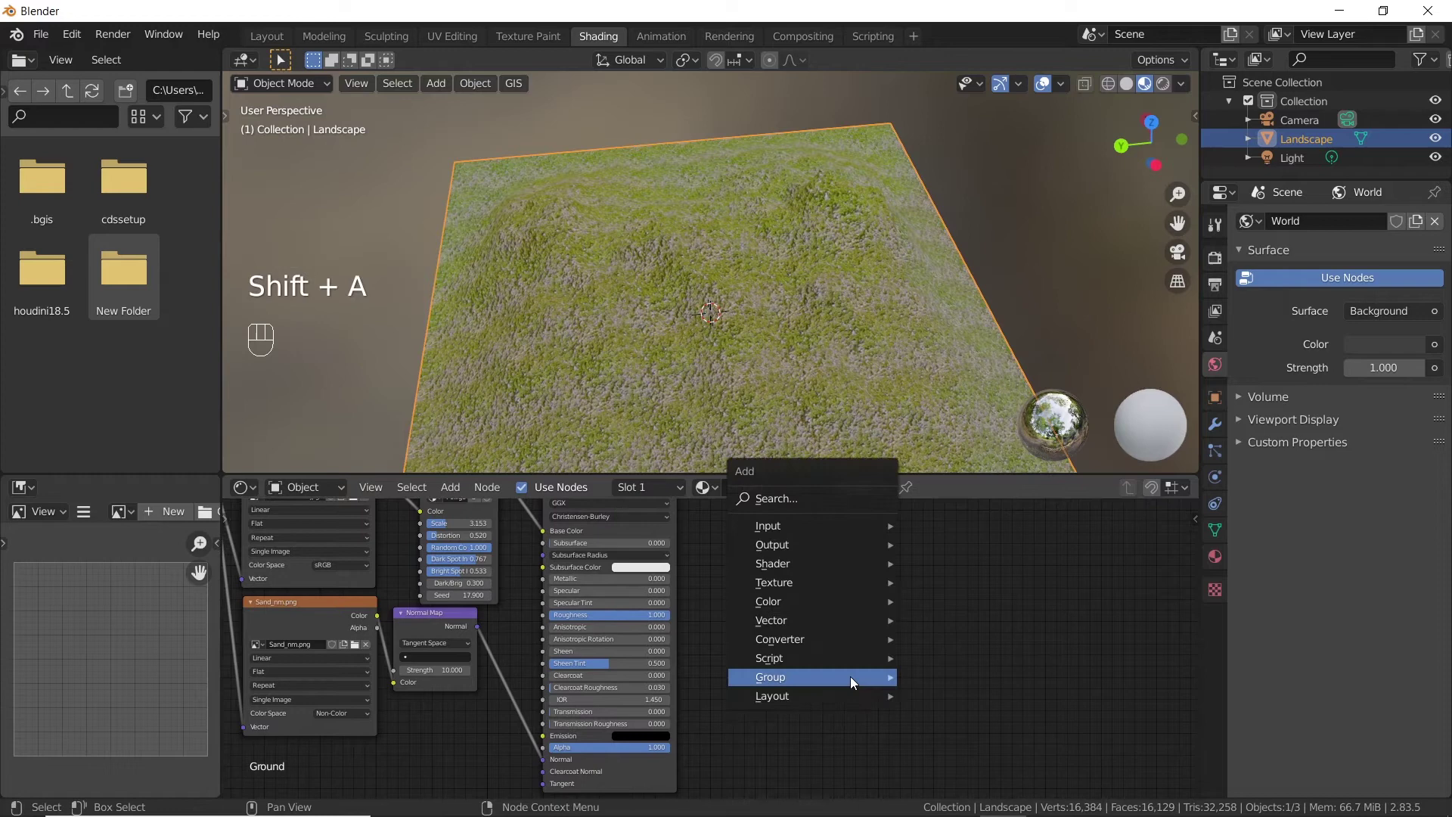
left_click(823, 498)
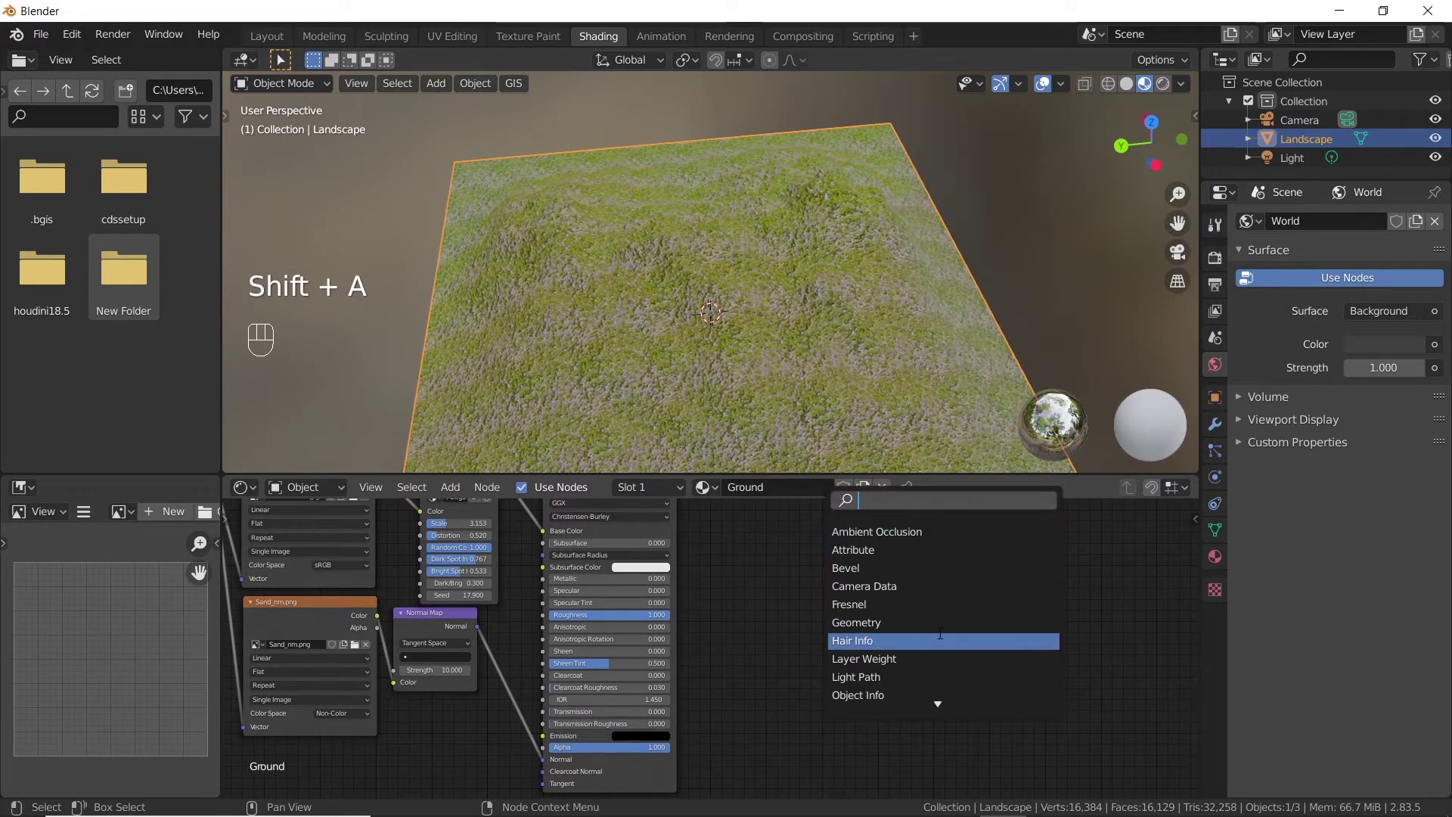
type("mix")
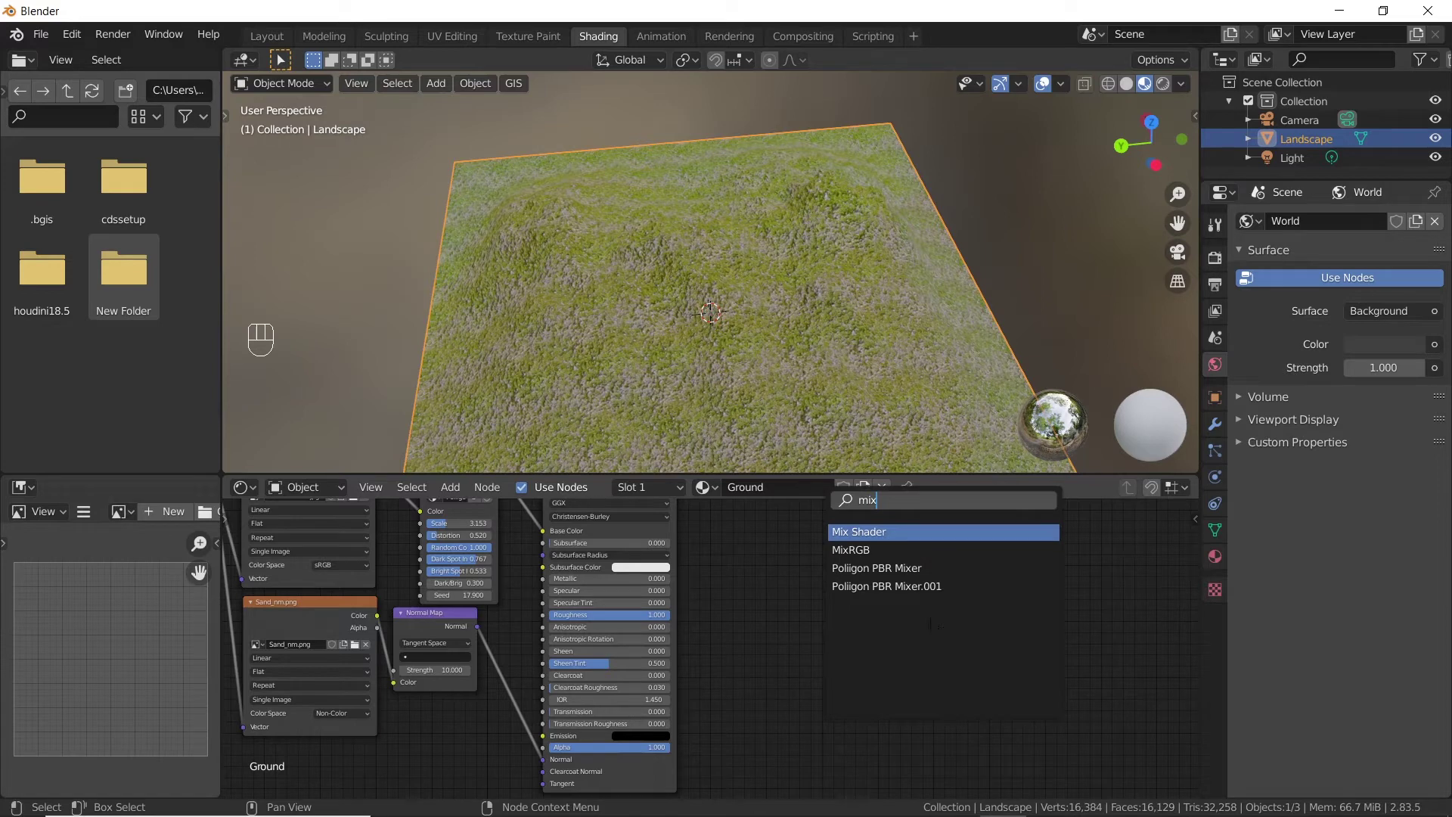
key("Down")
key("Up")
key("Return")
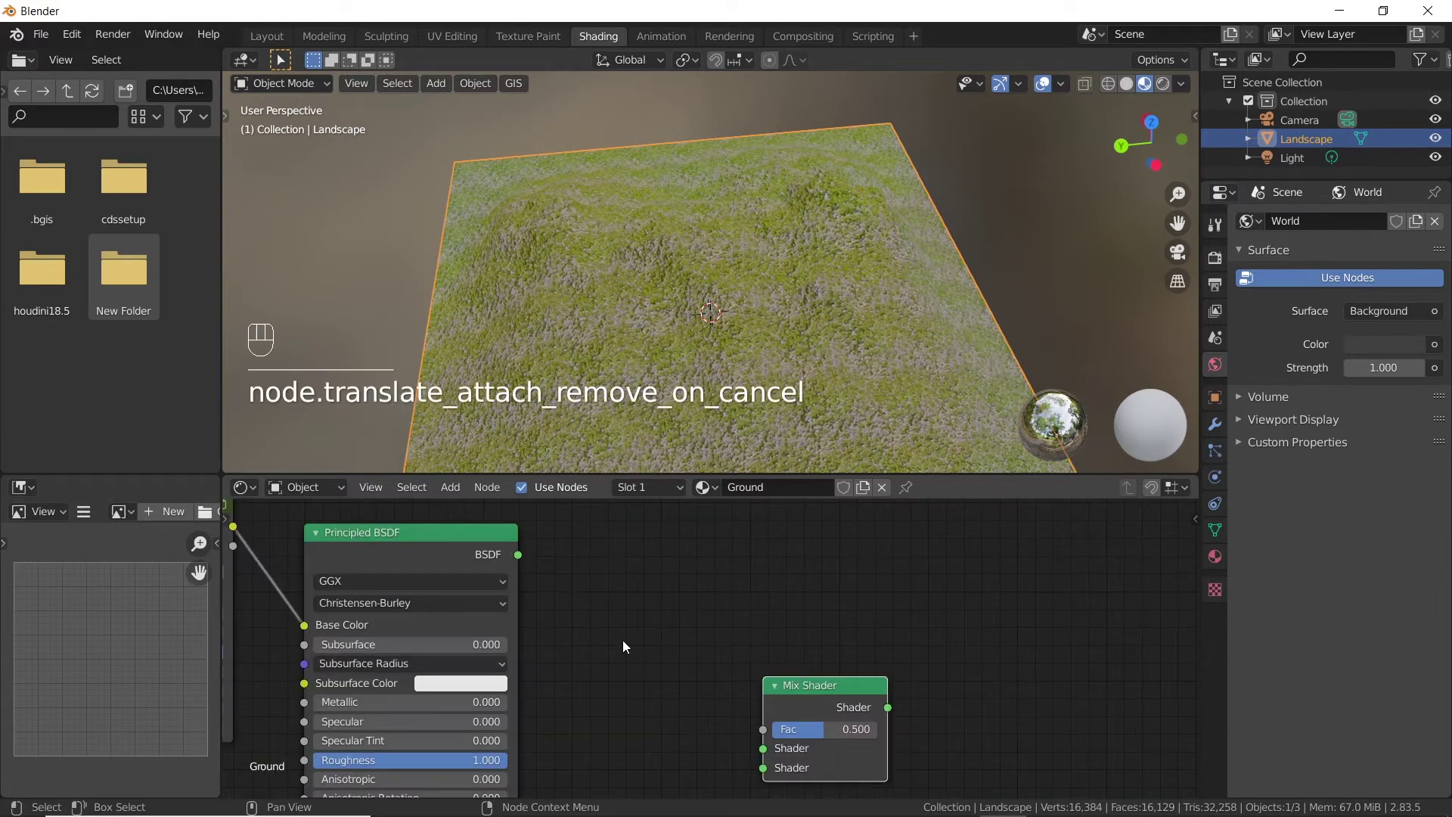
Step: Link the sand Principled BSDF to the Mix Shader's first Shader input and the grass one to the second, moving the Material Output farther out
left_click(534, 572)
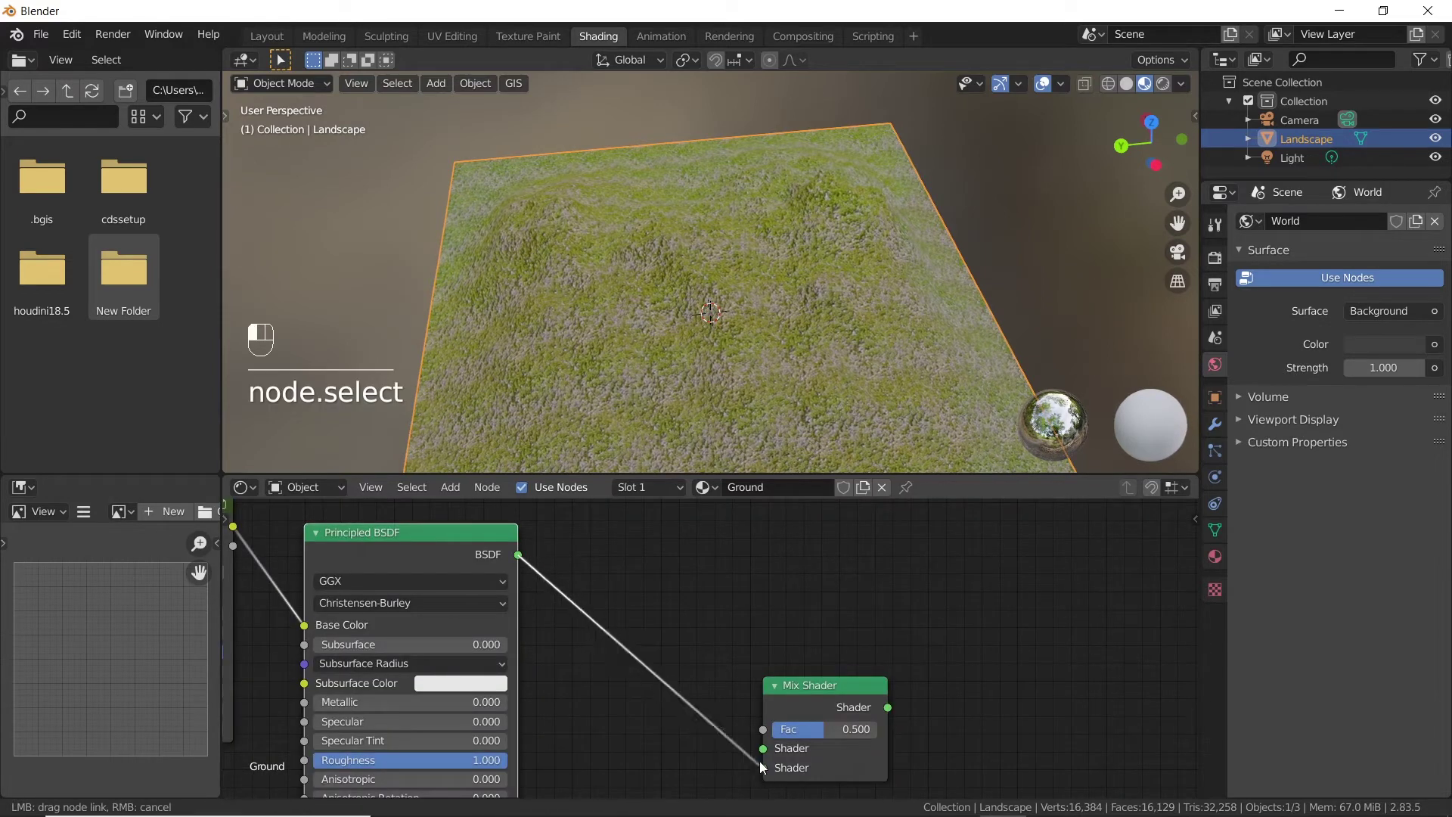
left_click_drag(763, 759, 763, 749)
scroll(666, 721, "down", 5)
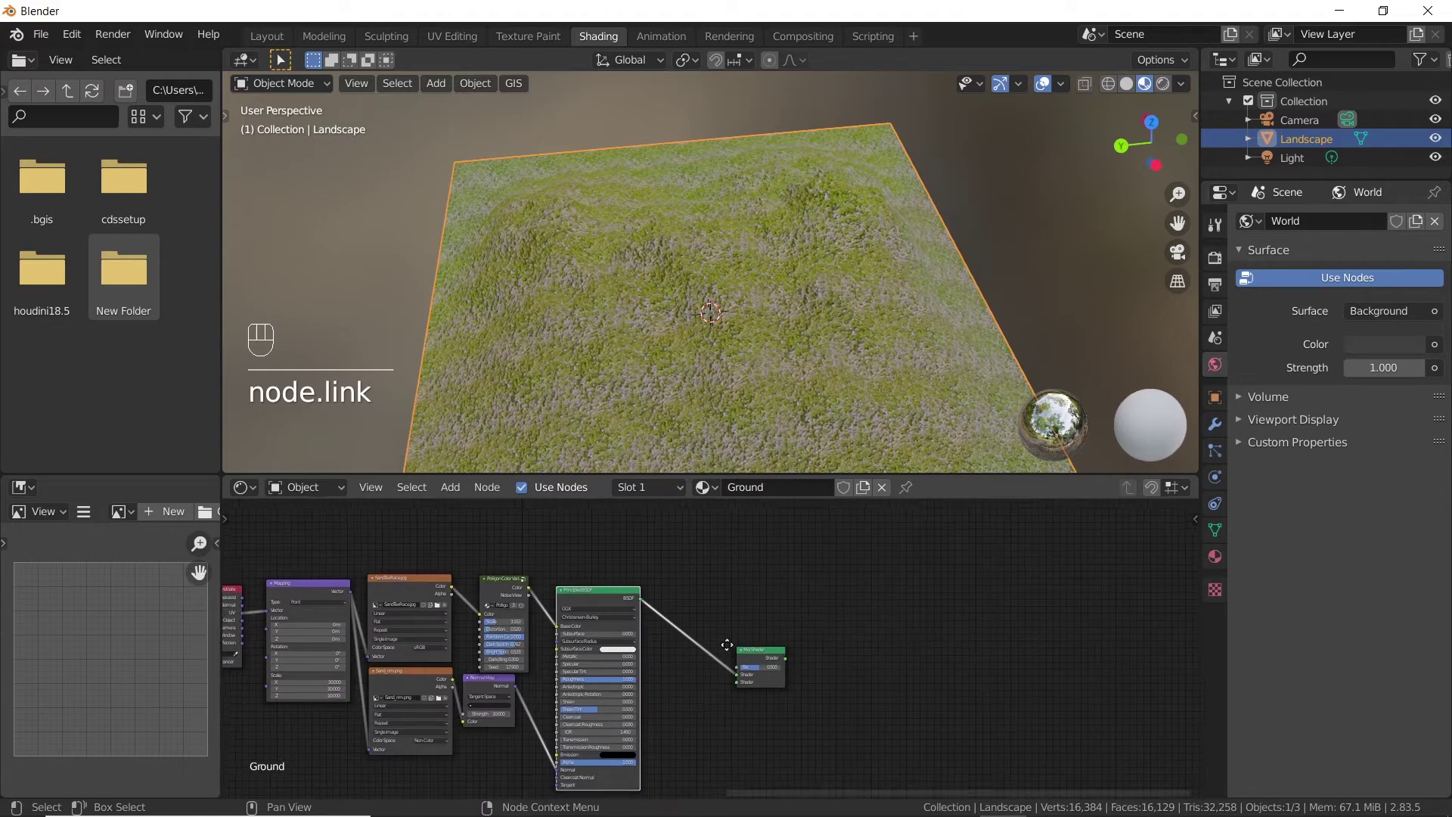
middle_click_drag(693, 715, 684, 614)
left_click_drag(670, 728, 955, 628)
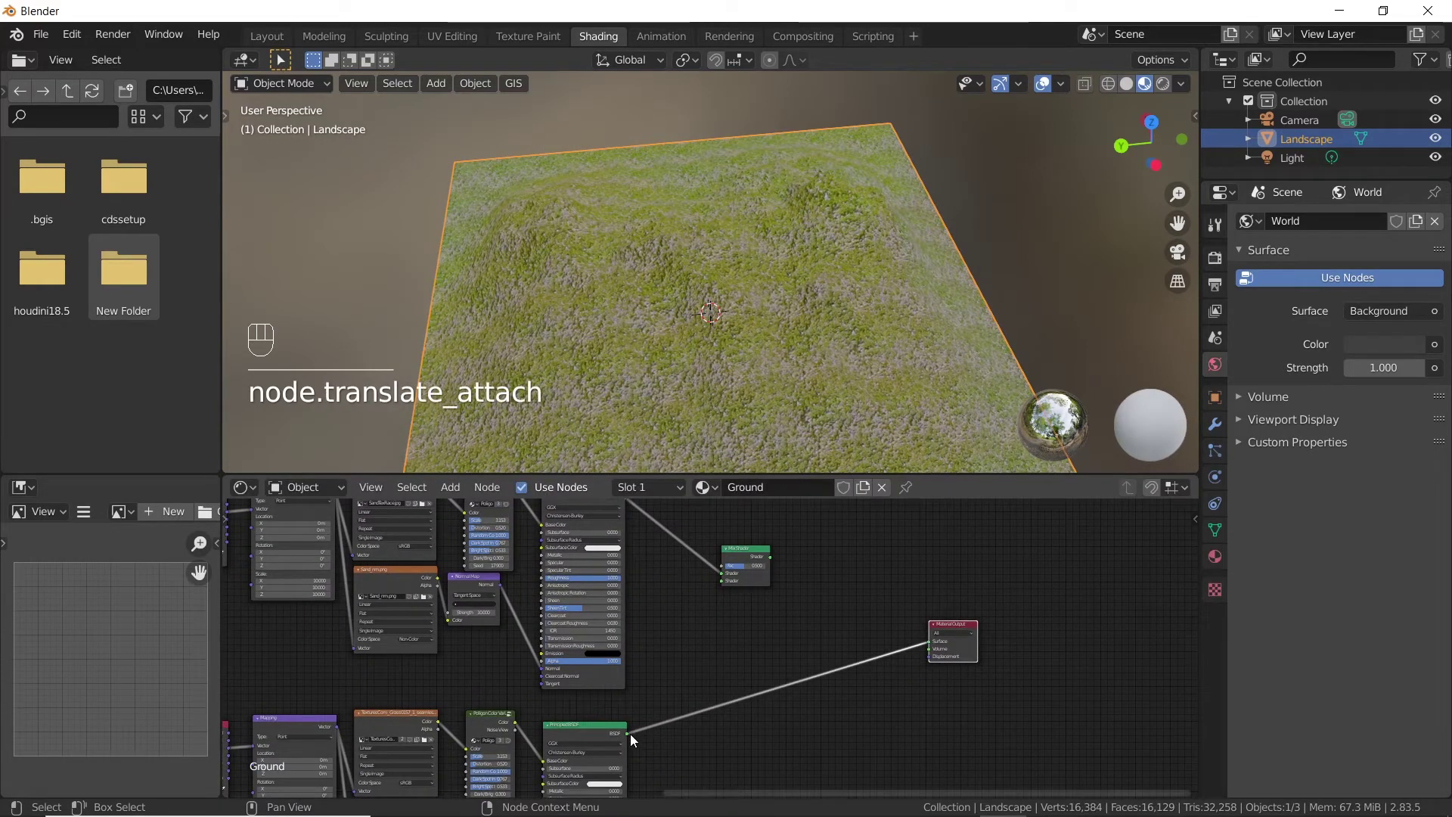
left_click_drag(626, 733, 723, 581)
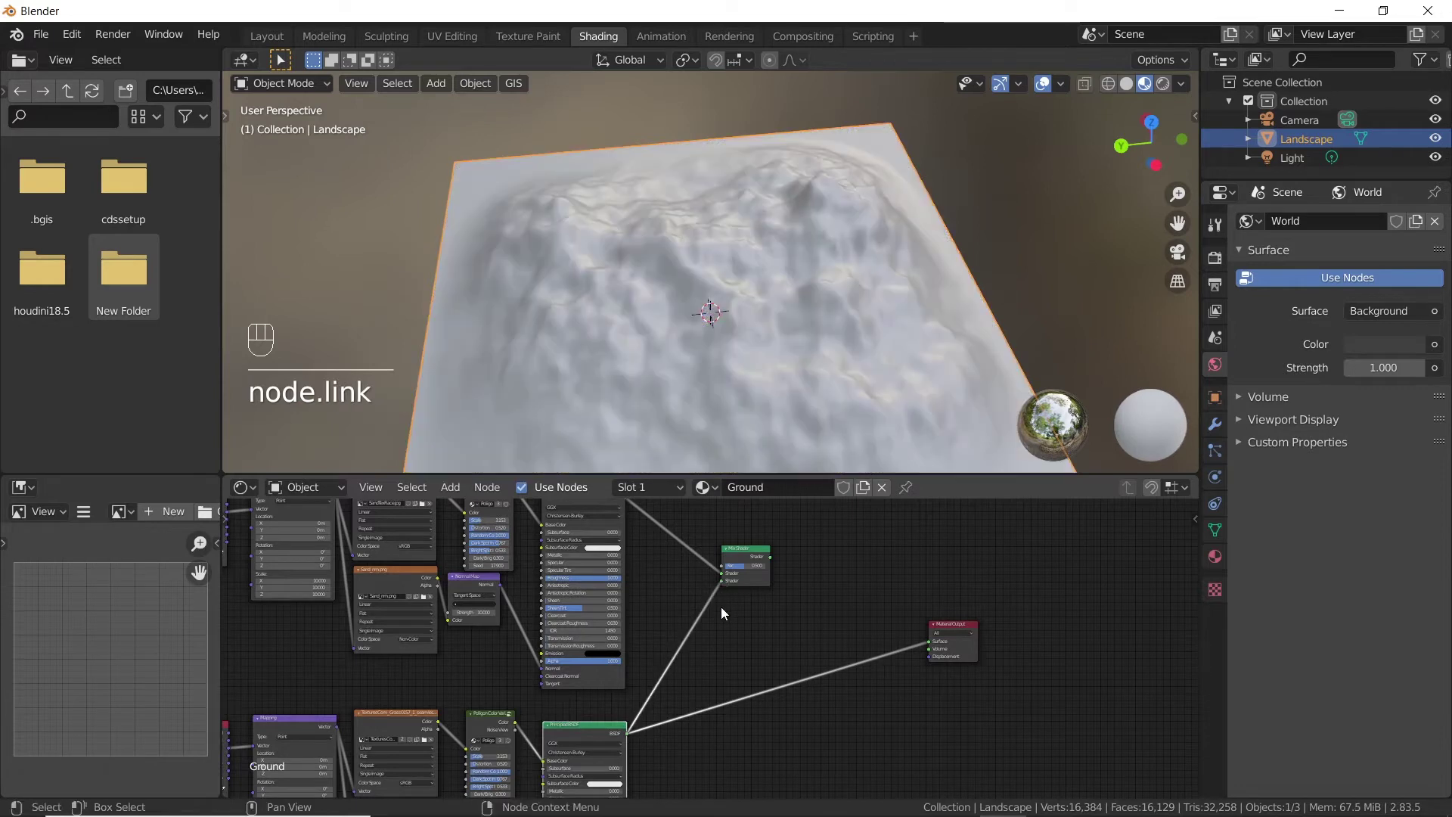
Step: Connect the Mix Shader's output to the Material Output's Surface input
middle_click_drag(856, 608, 756, 656)
scroll(756, 657, "up", 10)
left_click(635, 586)
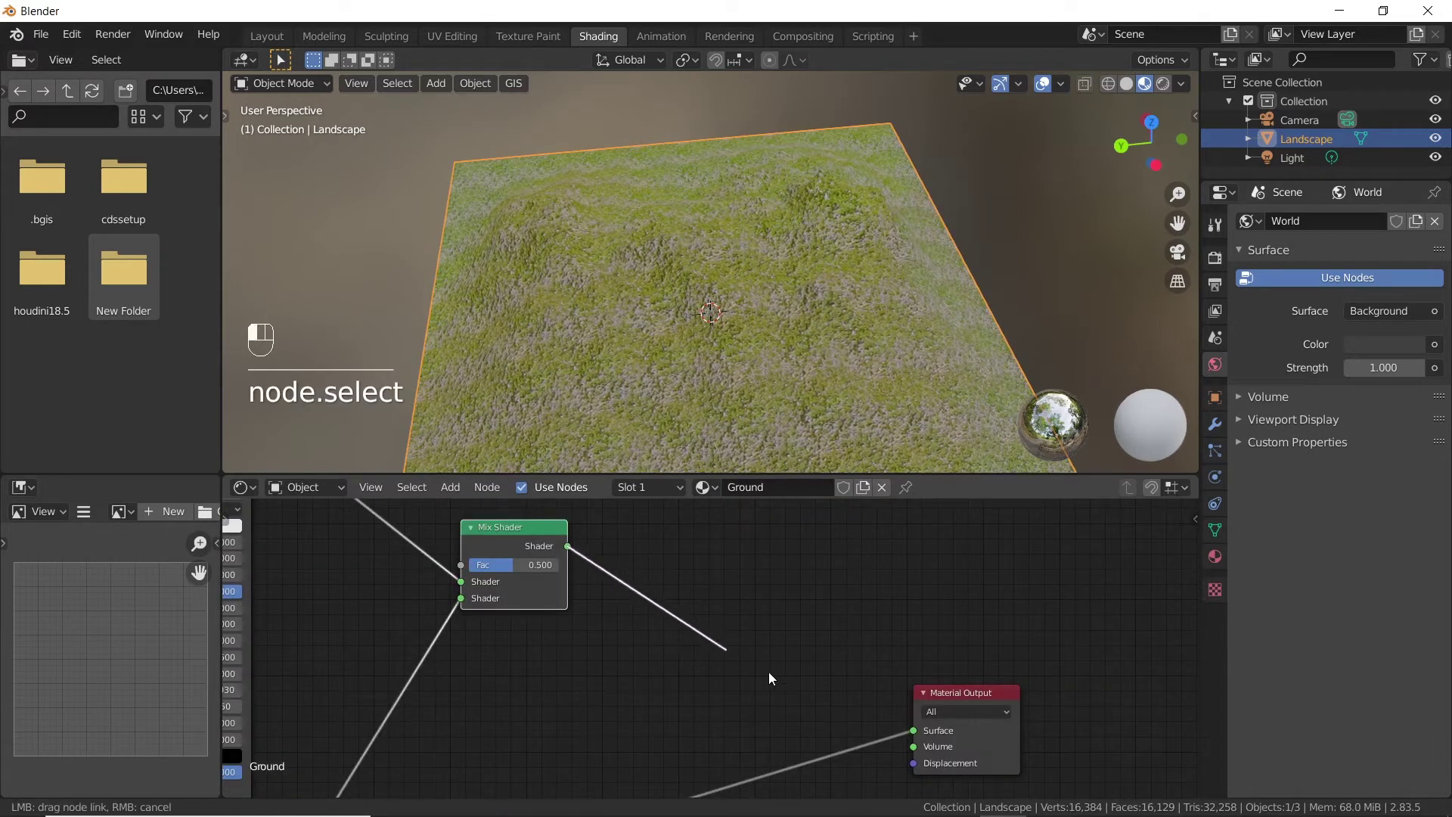
left_click_drag(771, 679, 928, 735)
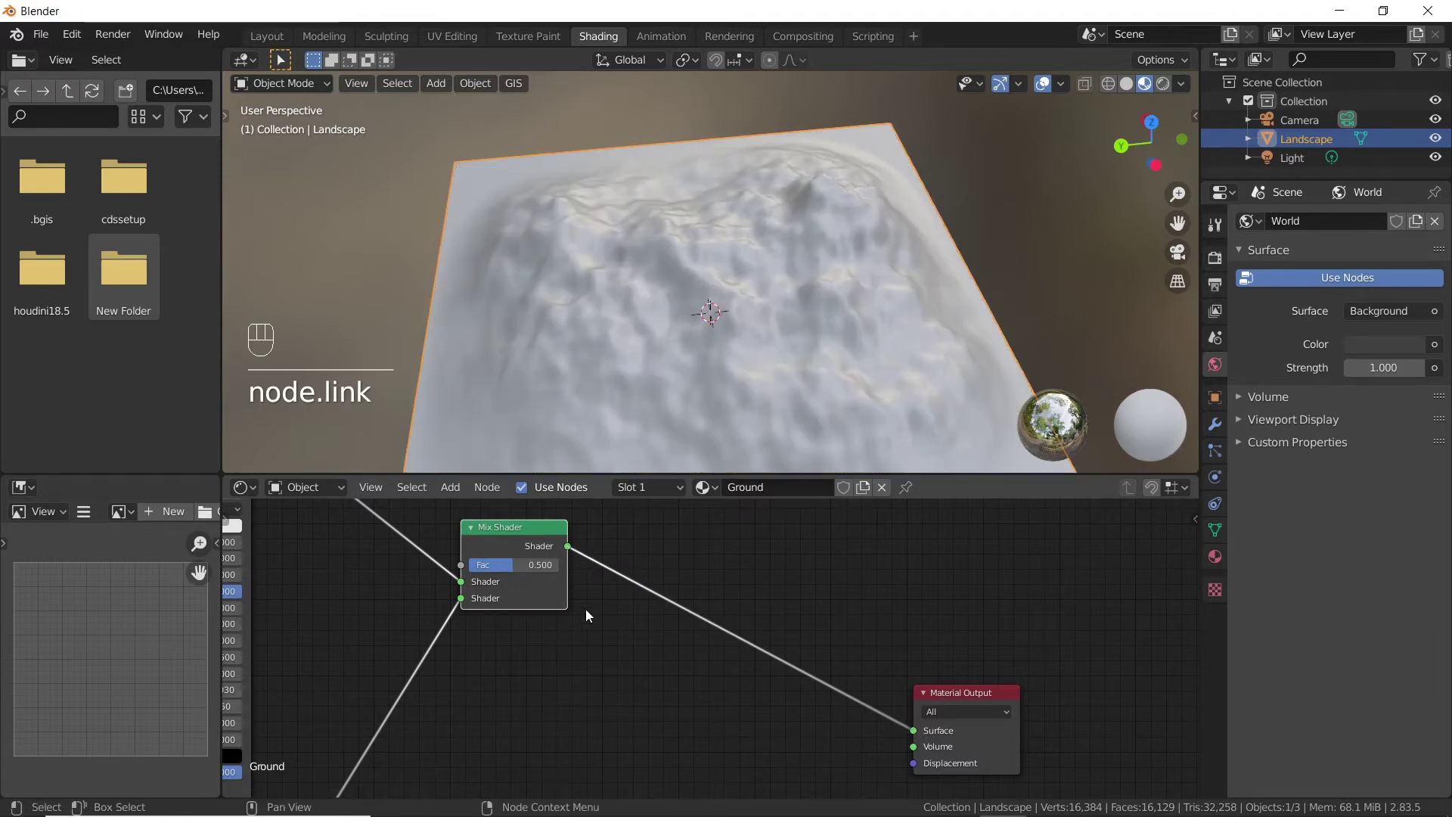
Step: Add a Noise Texture node above the sand color texture
scroll(643, 598, "down", 3)
middle_click_drag(666, 528, 1011, 779)
middle_click_drag(631, 621, 727, 660)
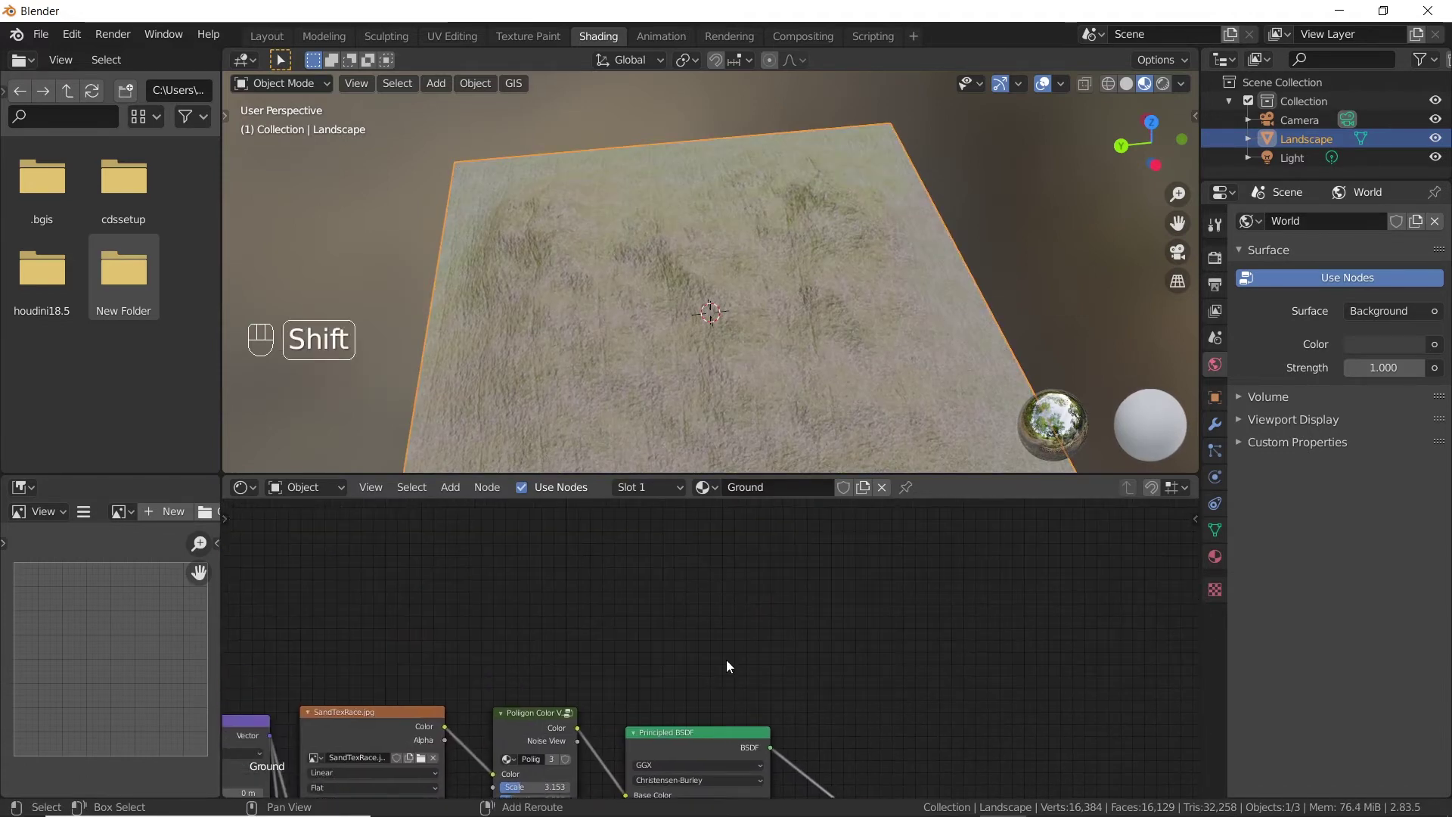
key("shift+a")
left_click(749, 597)
type("noise")
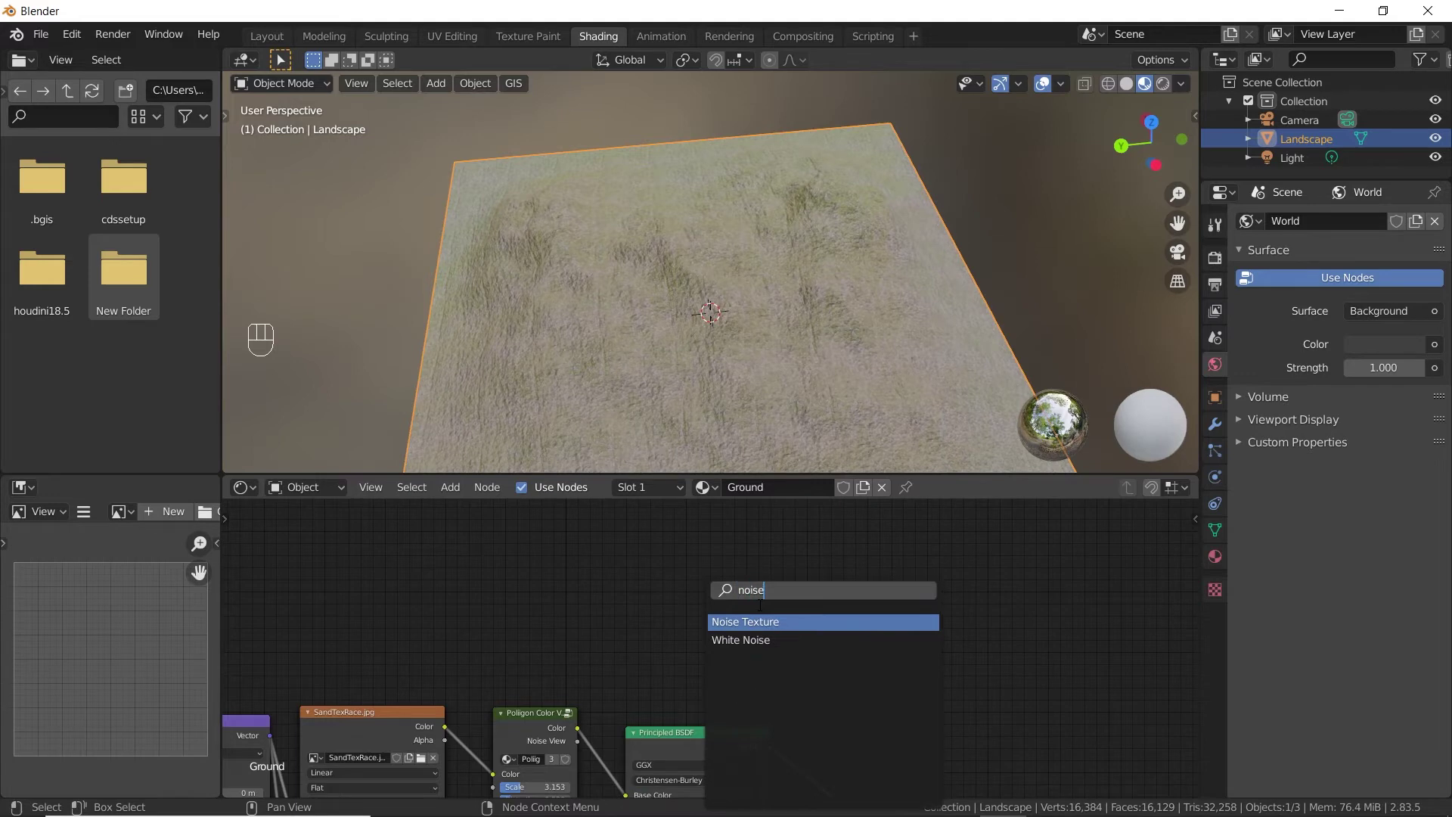
left_click(790, 627)
left_click(432, 590)
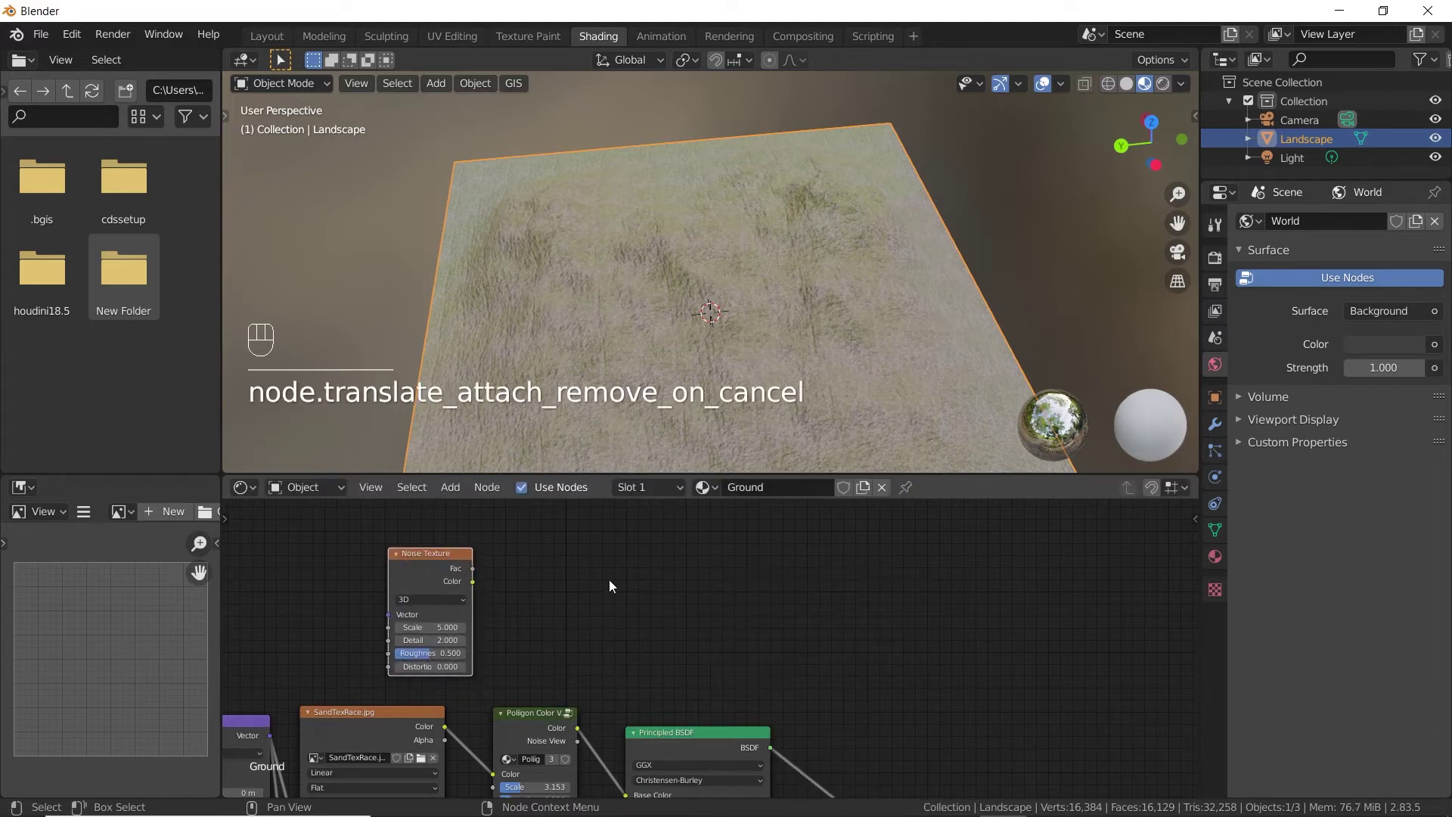
Step: Add a ColorRamp beside the Noise Texture and feed the noise Color into its Fac input
key("shift+a")
left_click(670, 590)
type("colo")
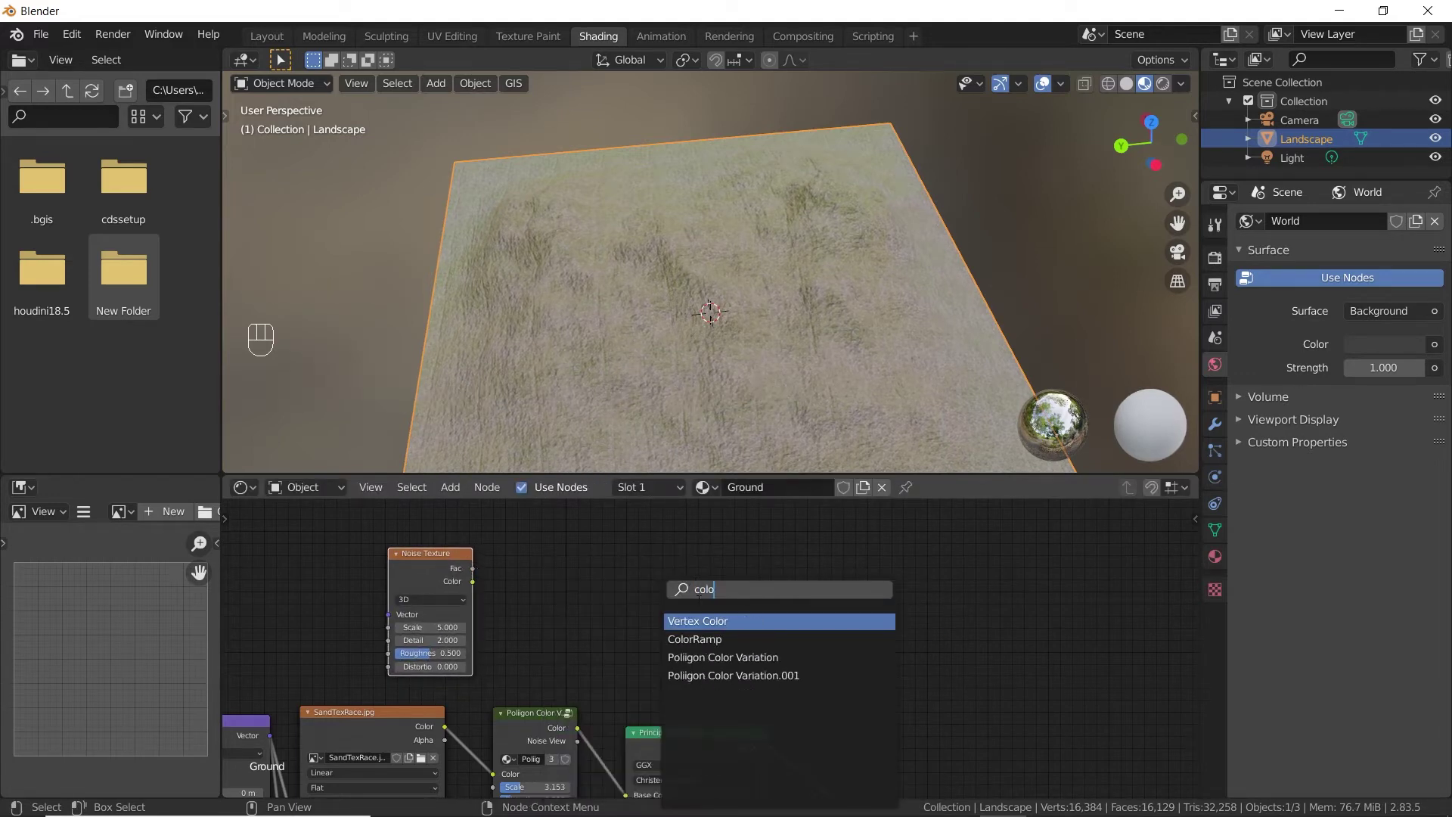
left_click(721, 639)
left_click(582, 606)
scroll(533, 628, "up", 6)
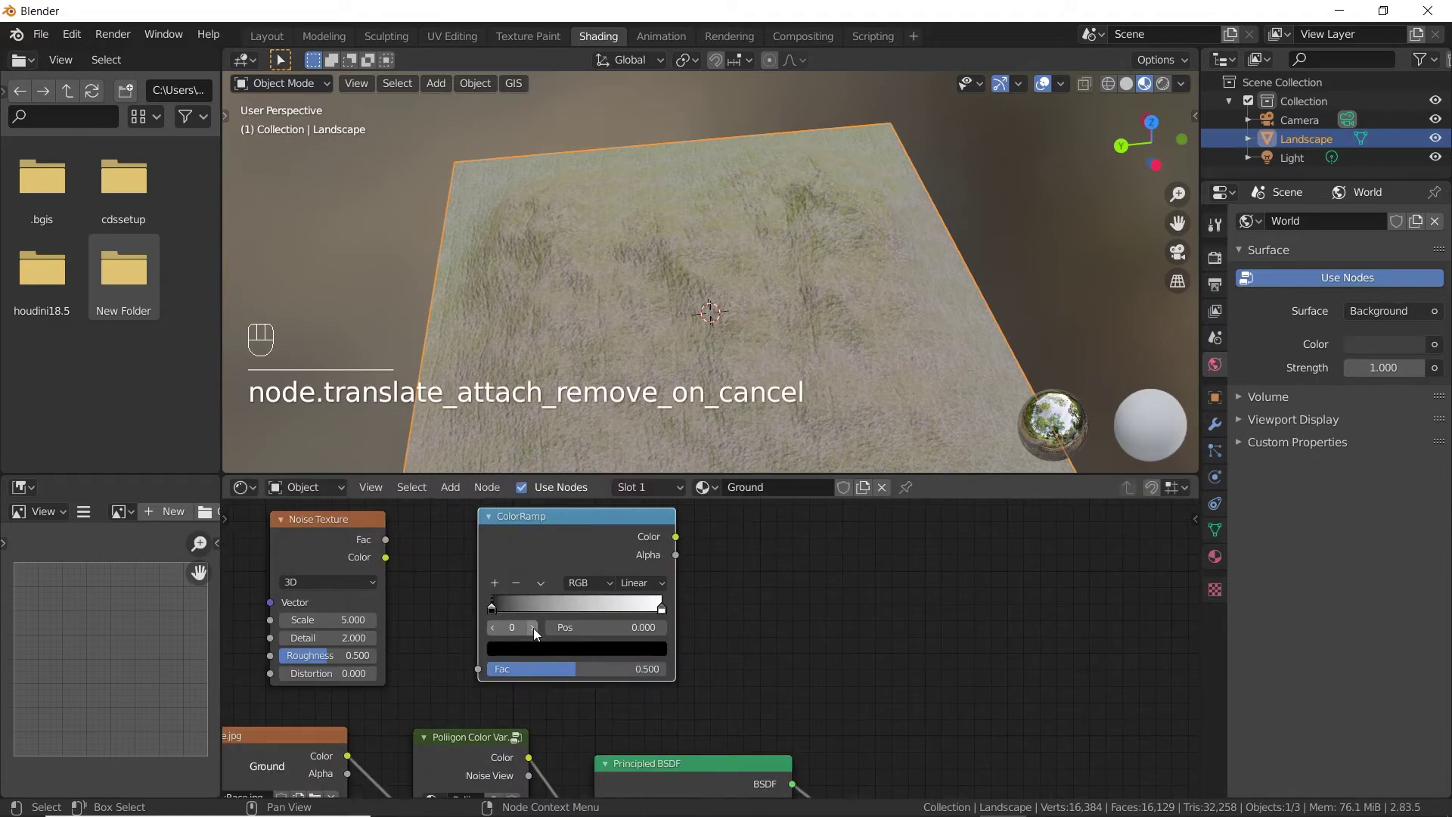
left_click_drag(330, 542, 389, 585)
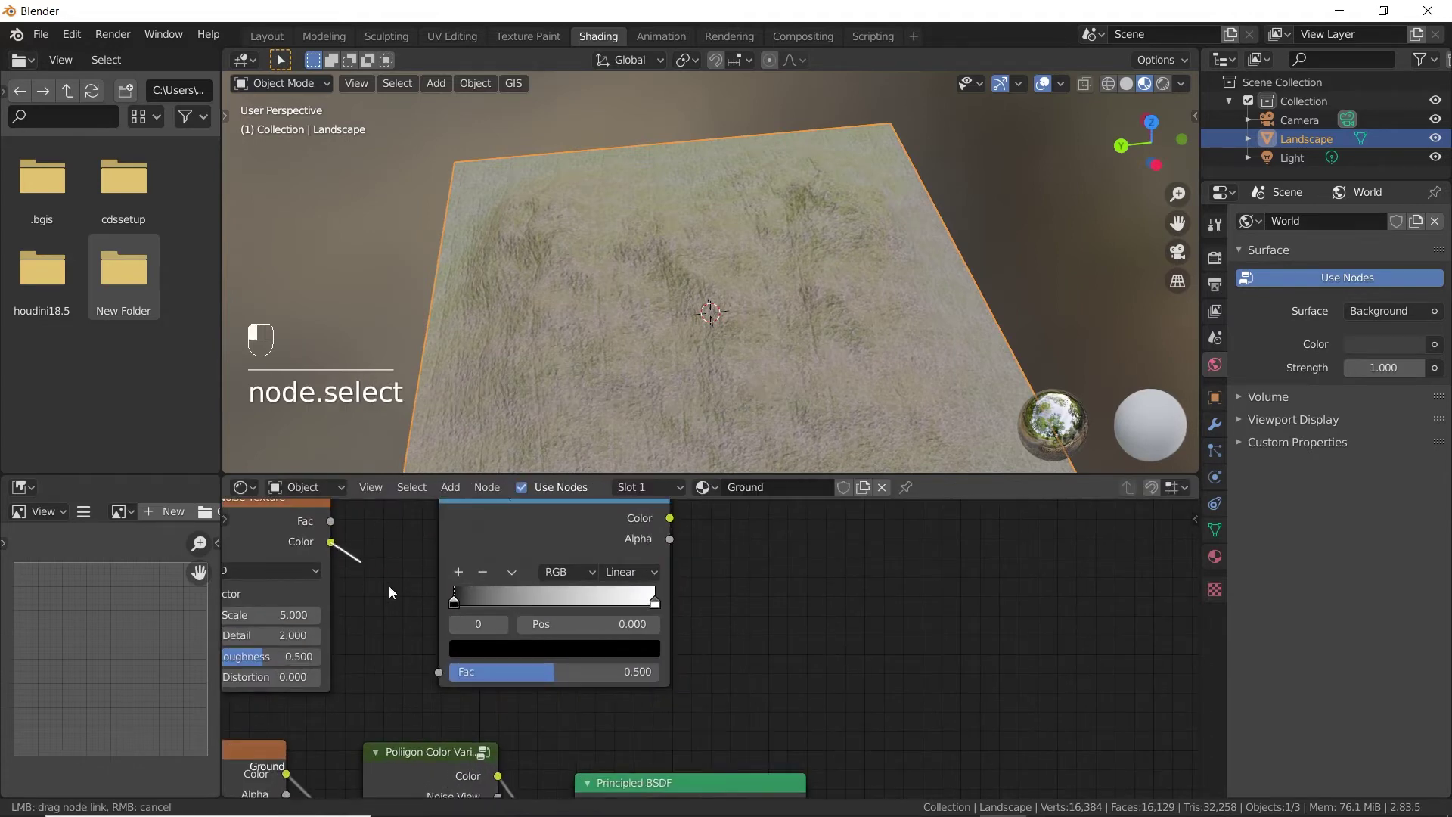
left_click_drag(440, 674, 442, 673)
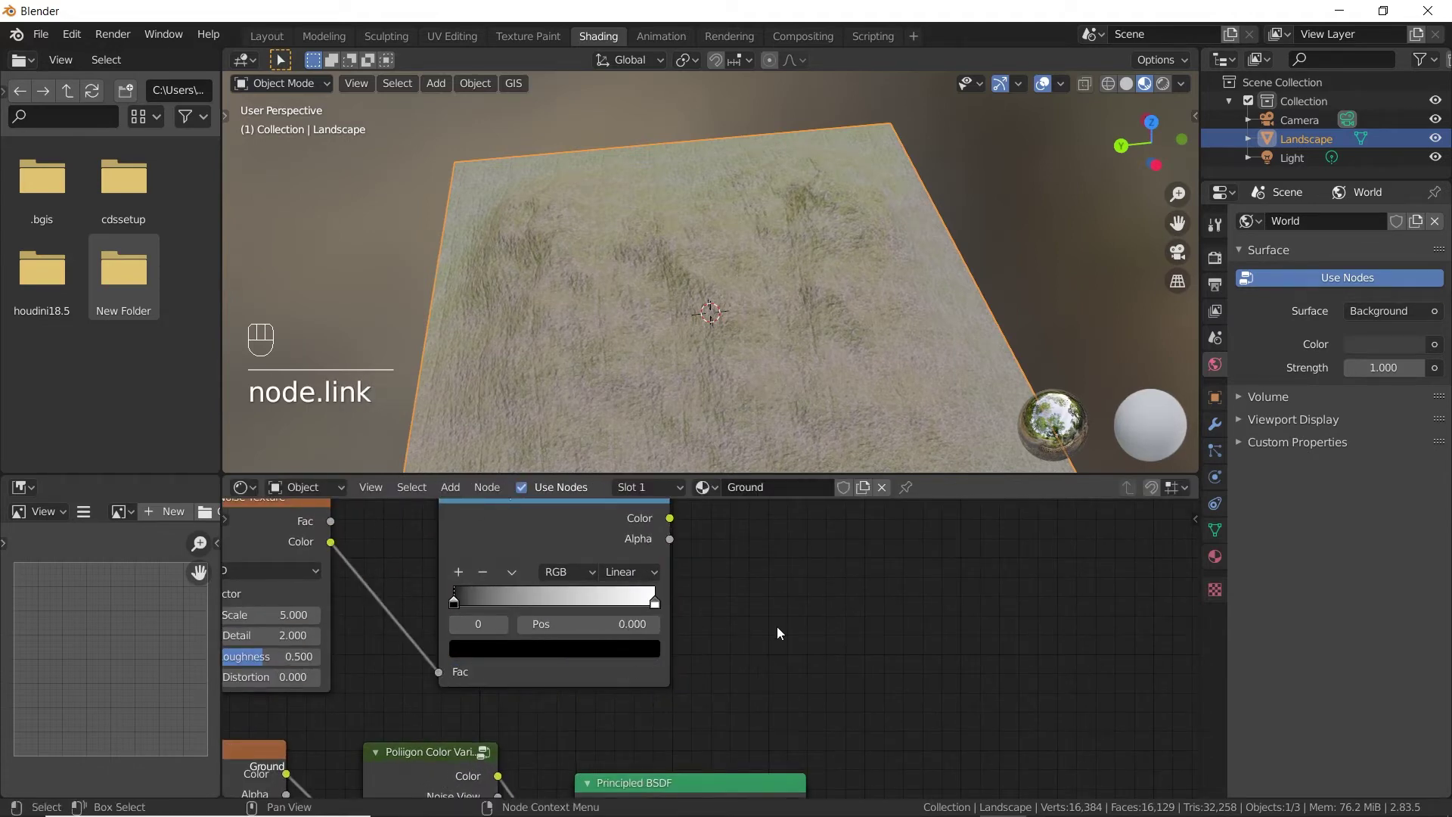
Step: Connect the ColorRamp's Color output to the Mix Shader's Fac input
scroll(779, 633, "down", 5)
key("Delete")
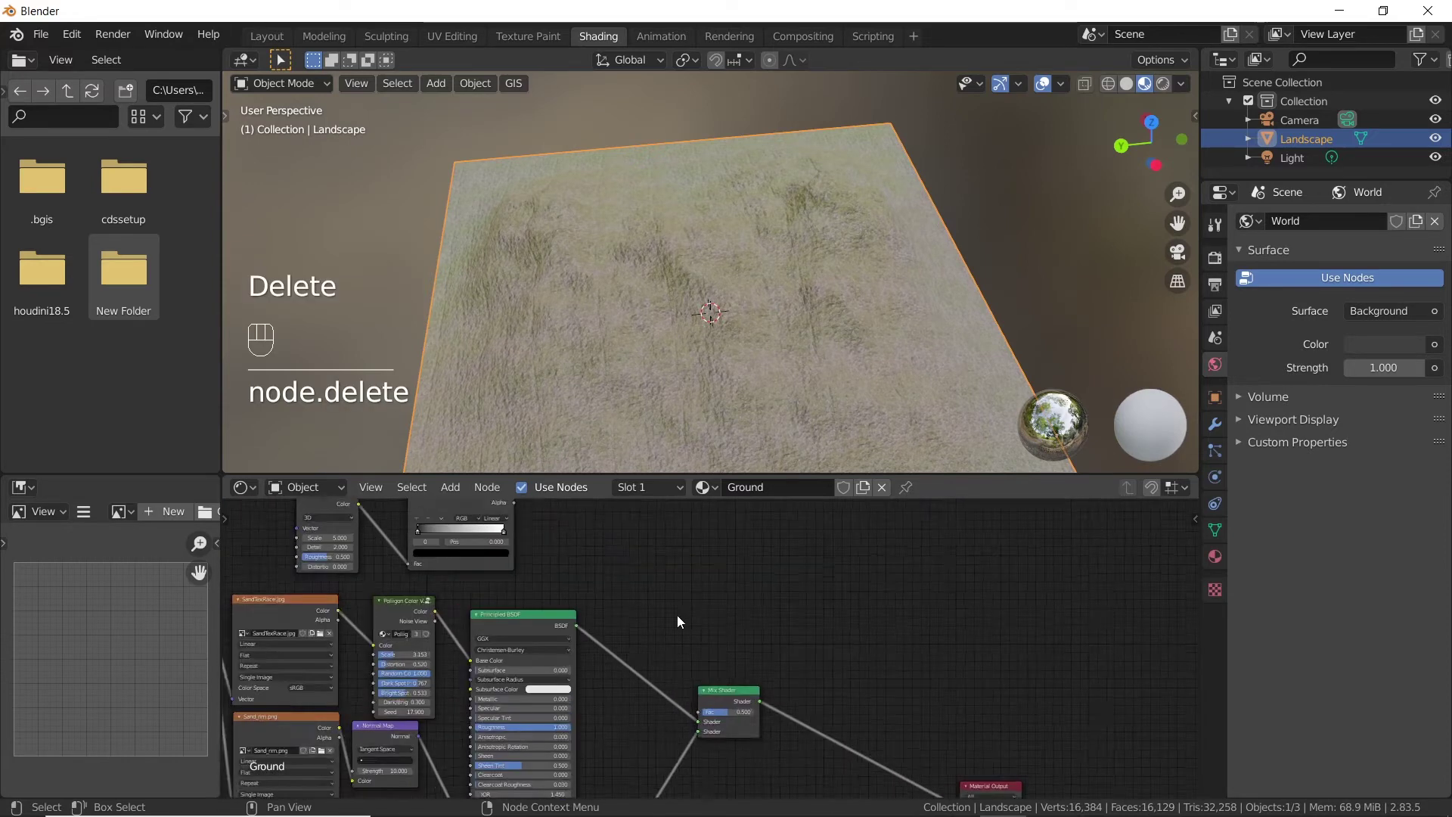
scroll(665, 624, "up", 2)
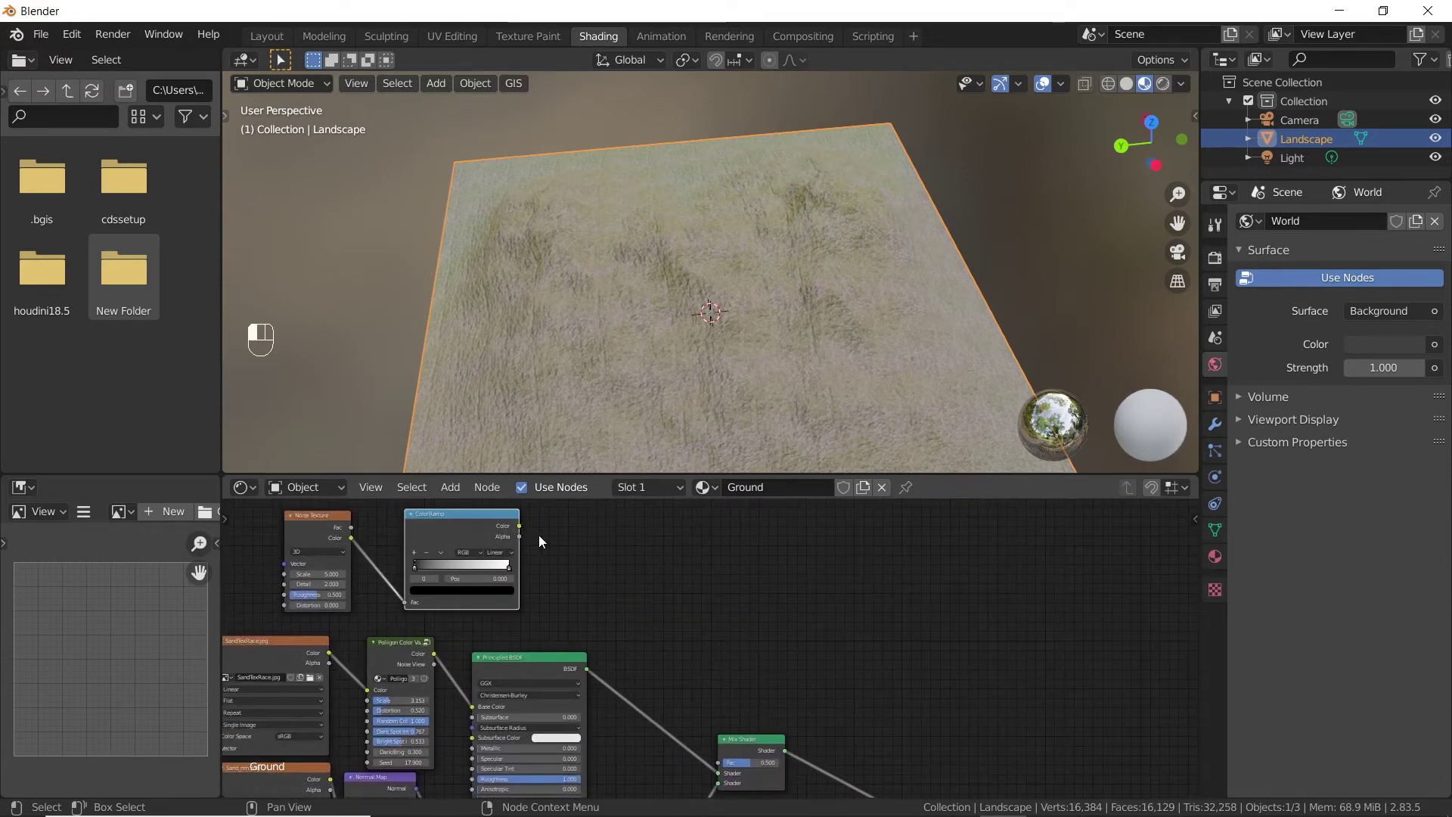
left_click_drag(520, 525, 718, 762)
scroll(781, 636, "down", 3)
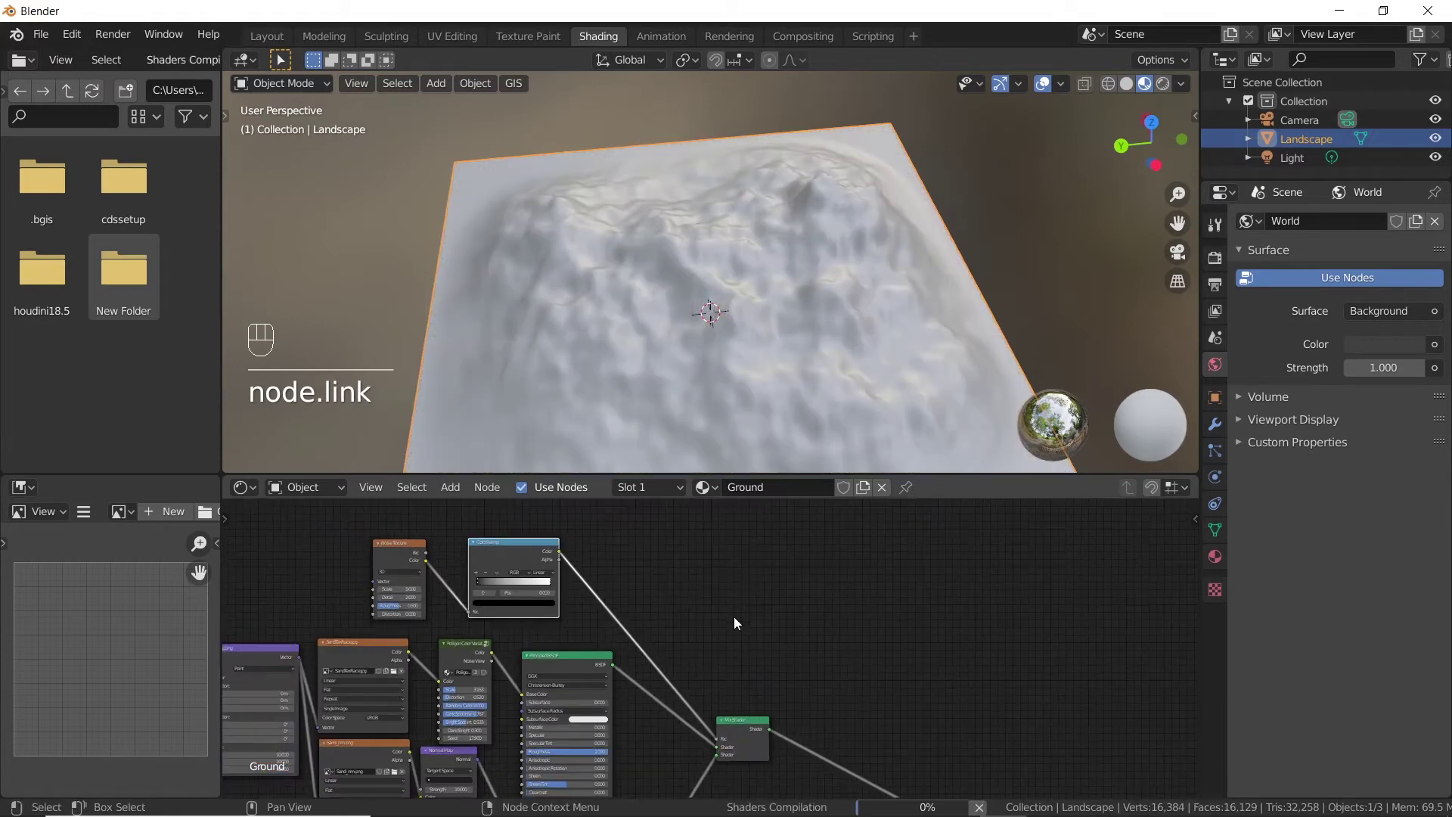
Step: Tighten the ColorRamp's gradient by moving the white stop to 0.500 and the black stop shortly before it
middle_click_drag(721, 612, 890, 686)
scroll(890, 686, "up", 16)
left_click_drag(766, 691, 725, 692)
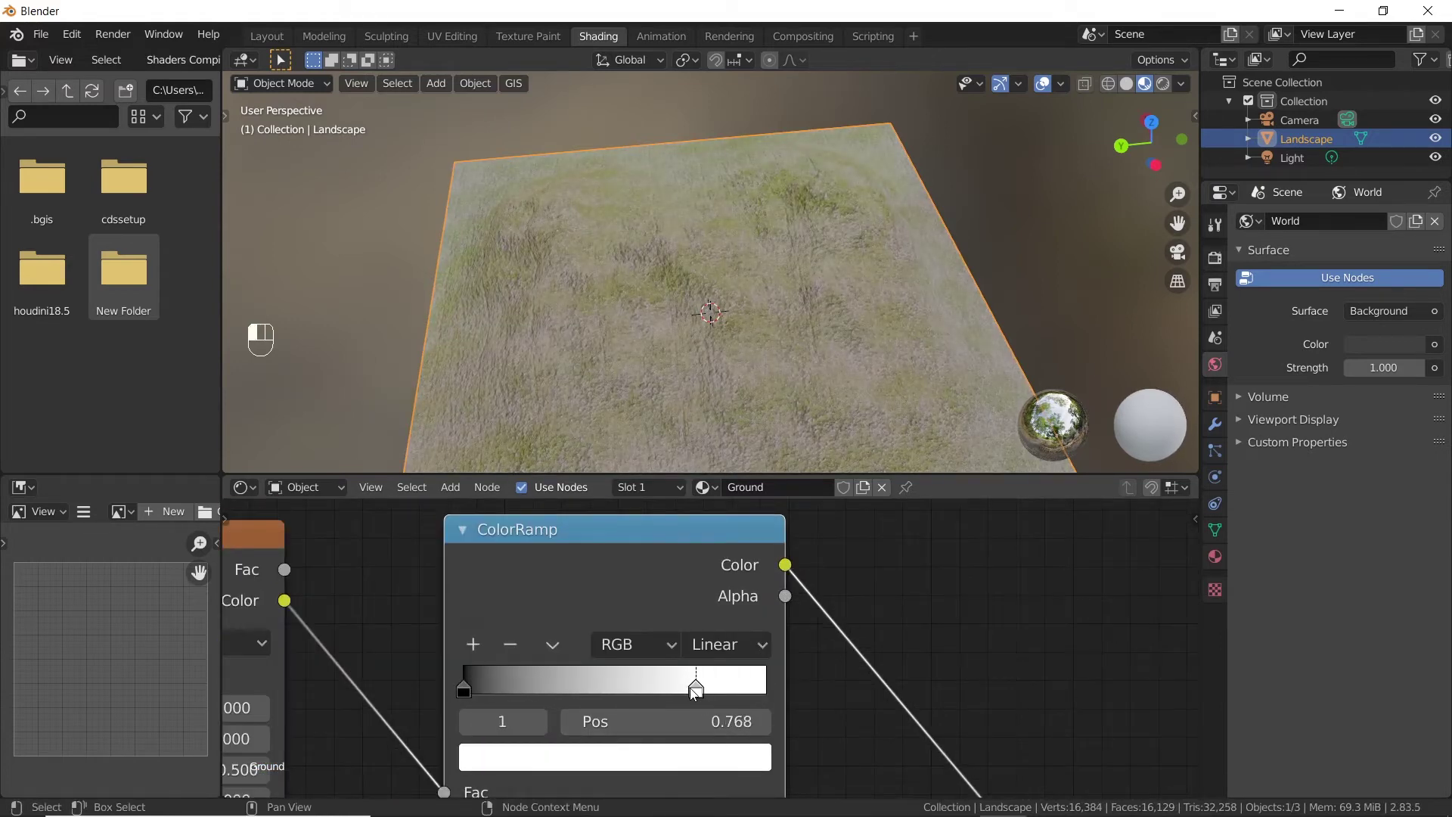
left_click_drag(464, 690, 607, 690)
left_click_drag(695, 693, 615, 692)
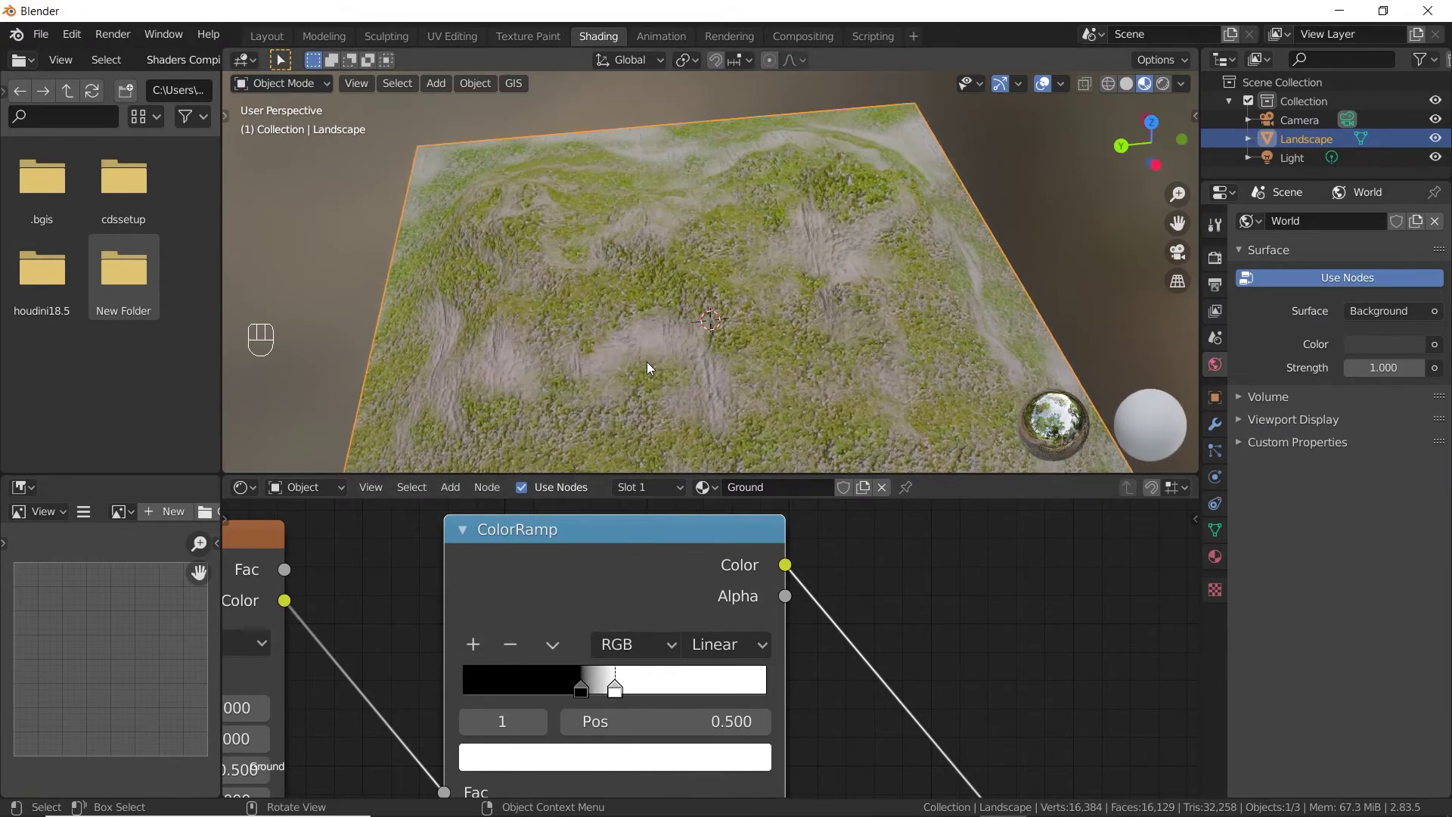
Step: Duplicate the grass texture setup, from its texture nodes through the Principled BSDF, into the empty area above the existing nodes
middle_click_drag(647, 362, 870, 305)
scroll(718, 637, "down", 10)
middle_click_drag(764, 594, 966, 580)
scroll(764, 662, "down", 6)
left_click_drag(344, 593, 636, 722)
scroll(658, 643, "up", 2)
middle_click_drag(665, 627, 629, 674)
left_click_drag(512, 692, 898, 539)
scroll(957, 567, "up", 4)
middle_click_drag(995, 556, 754, 674)
scroll(755, 673, "up", 6)
scroll(745, 674, "up", 4)
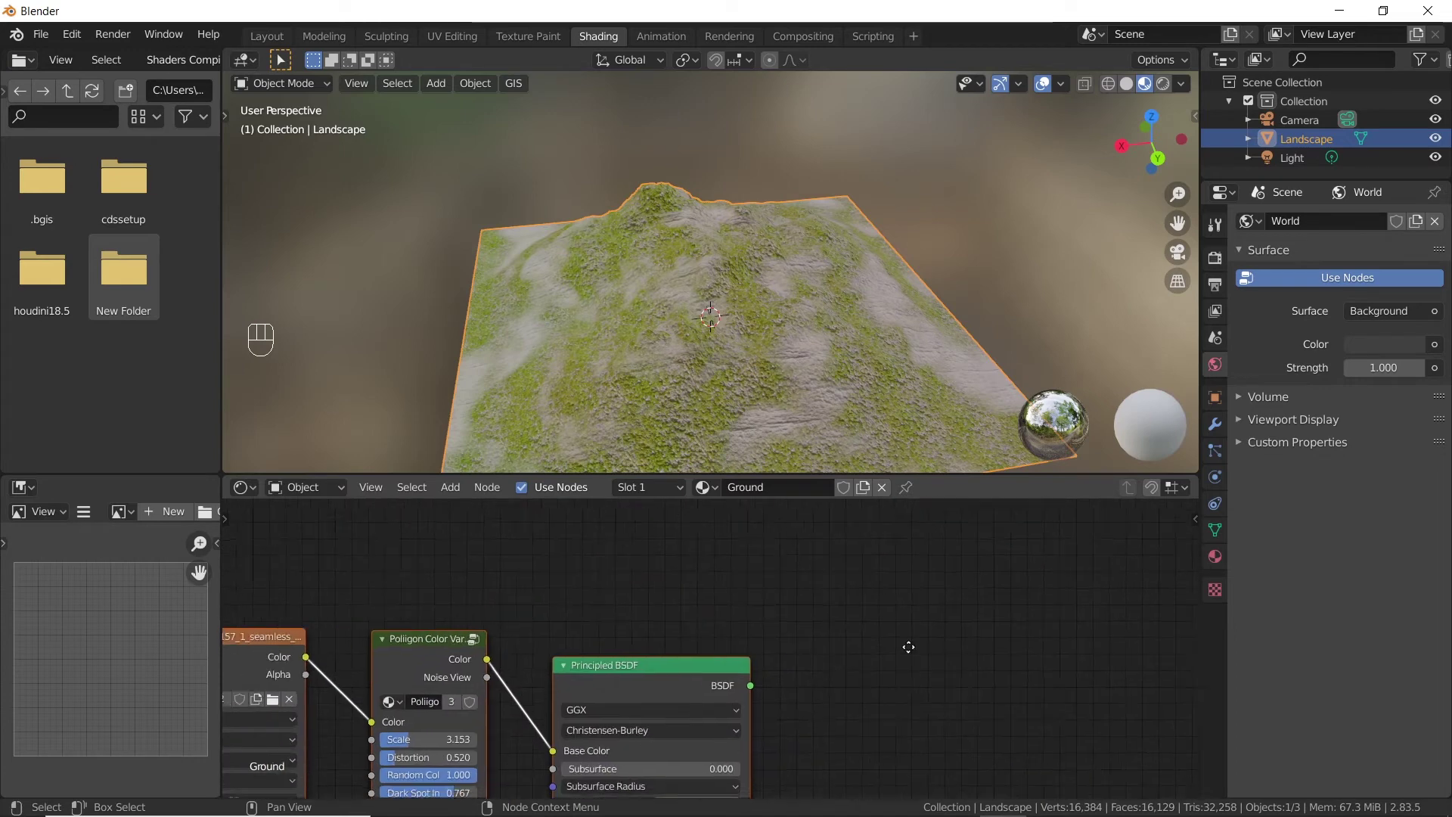
Step: Replace the duplicated setup's grass color and normal images with Cliff.jpg and Cliff_nm.png
scroll(615, 654, "up", 2)
middle_click_drag(483, 664, 825, 484)
scroll(726, 654, "up", 3)
scroll(707, 610, "down", 3)
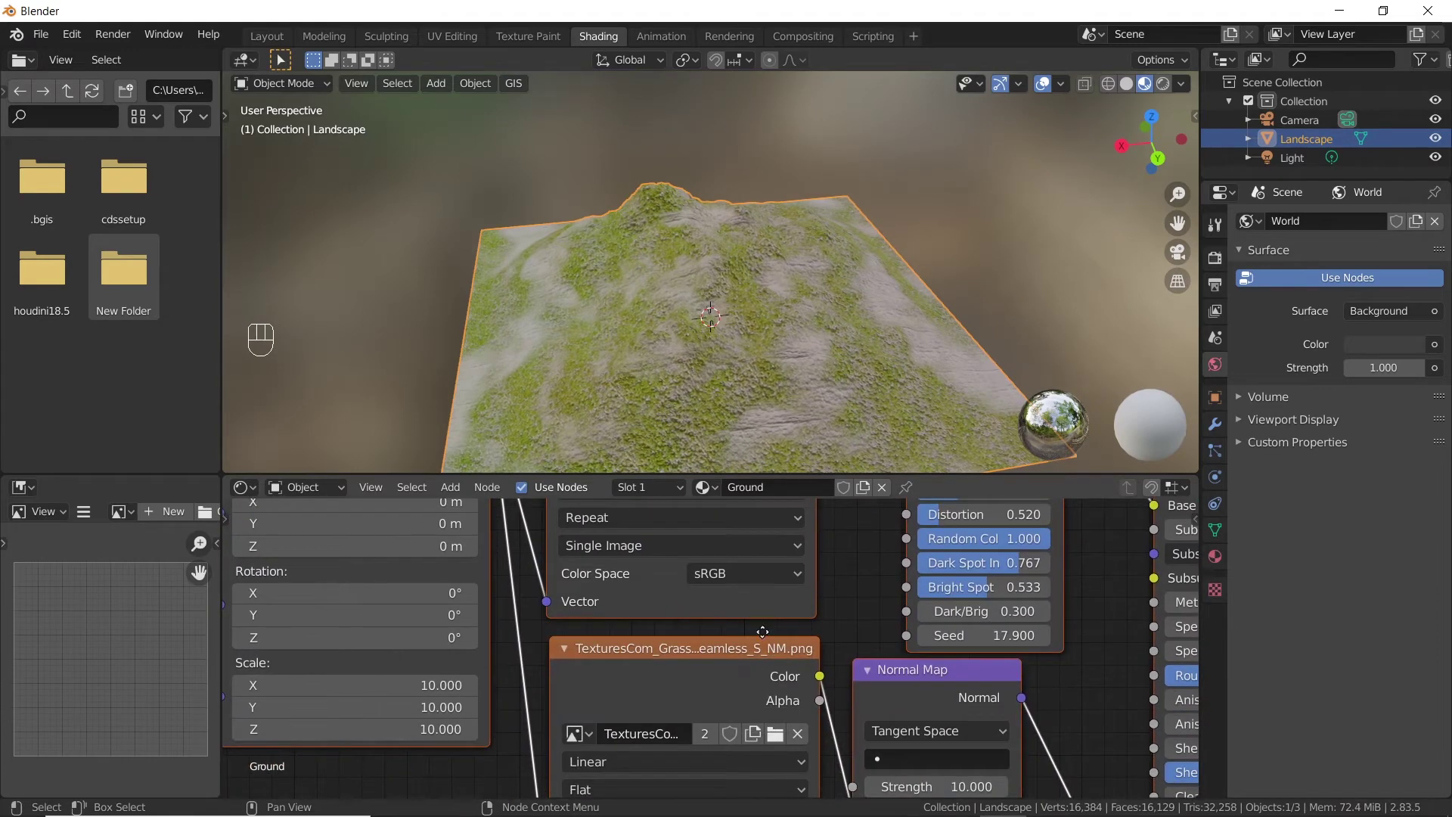
middle_click_drag(762, 632, 776, 538)
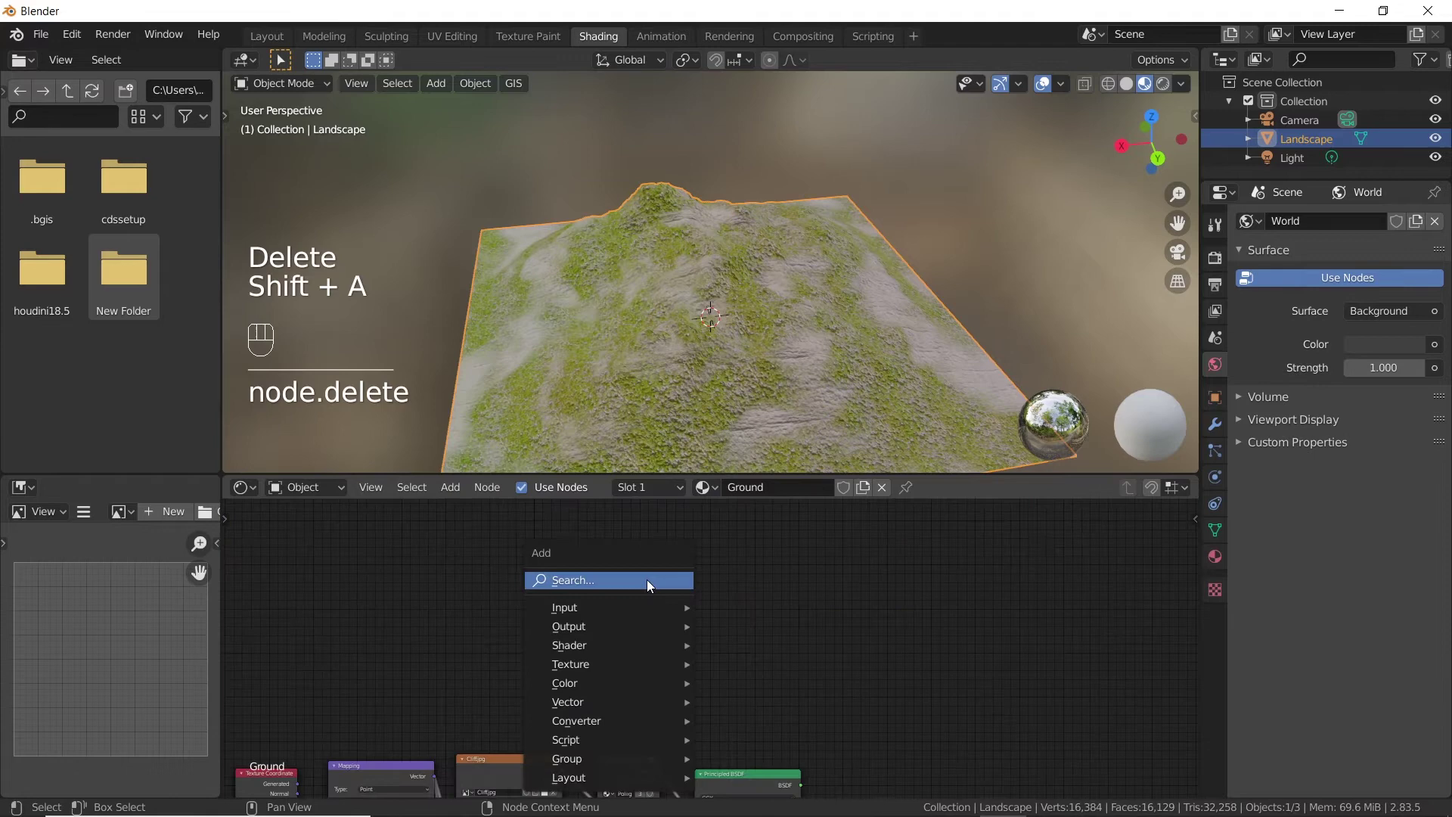
Step: Add a Texture Coordinate node above the cliff texture setup
left_click(647, 580)
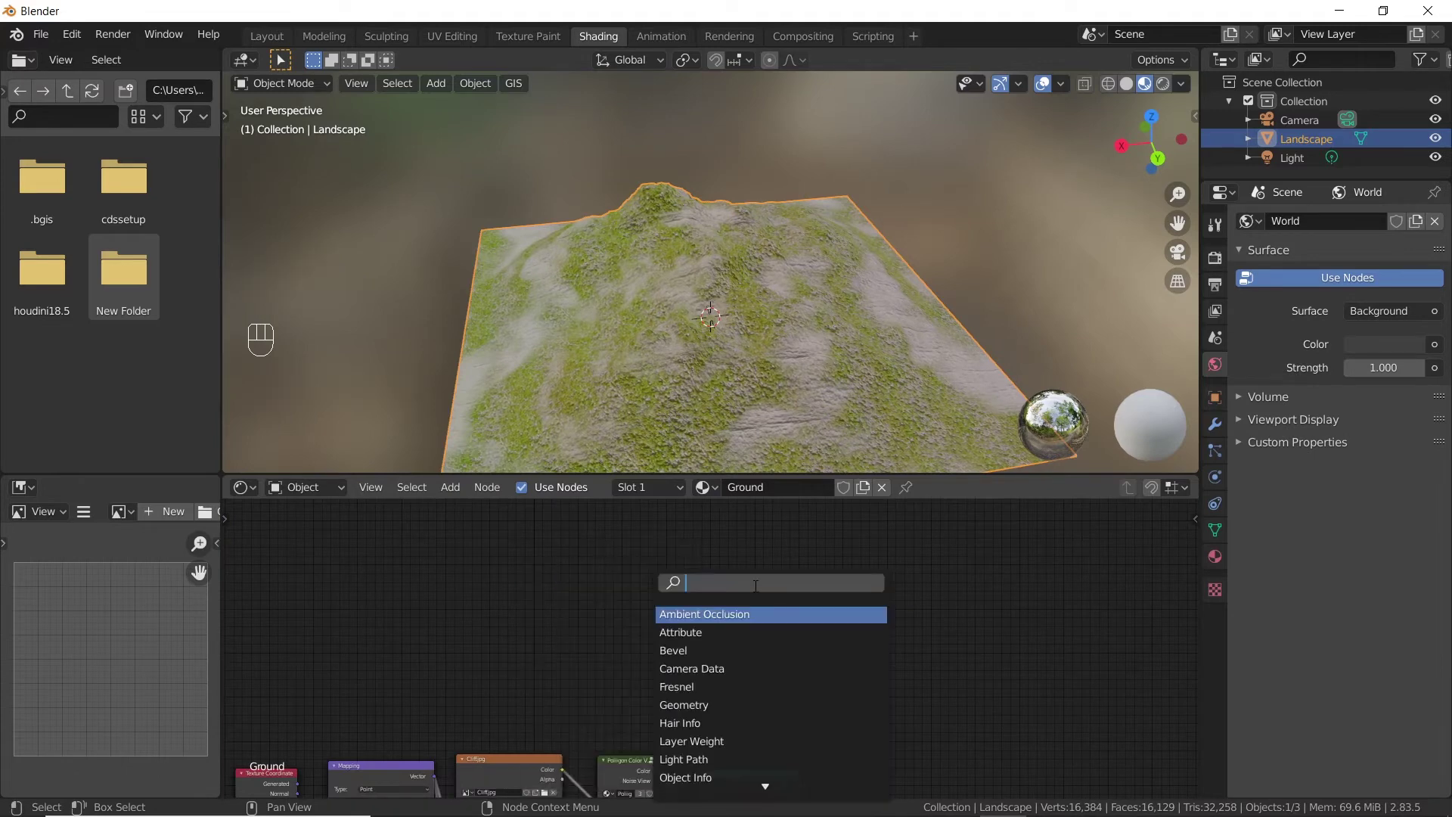
type("tex")
key("Return")
left_click(454, 614)
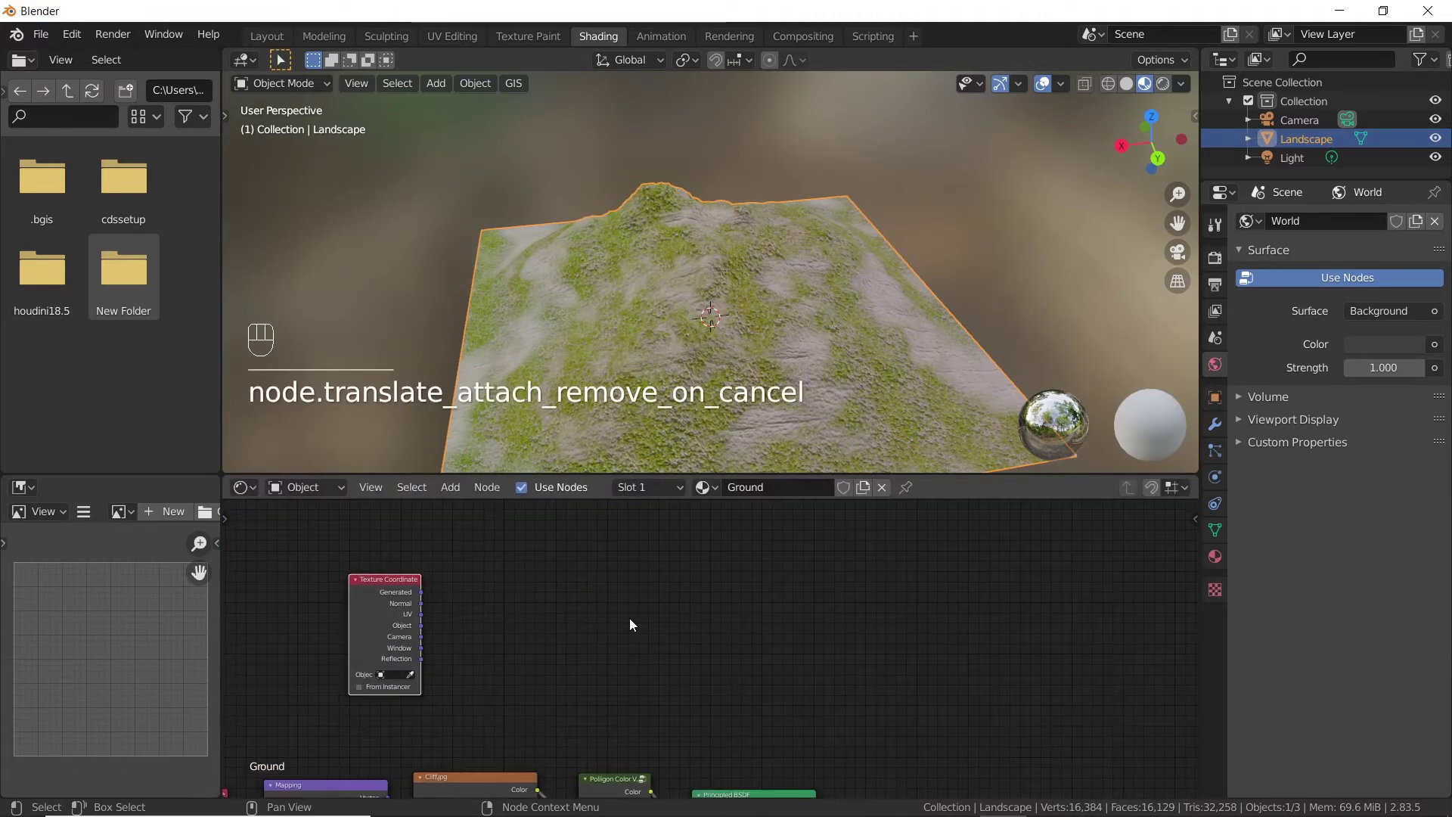
Step: Add a Separate XYZ node beside the new Texture Coordinate node
key("shift+a")
left_click(666, 616)
type("sep")
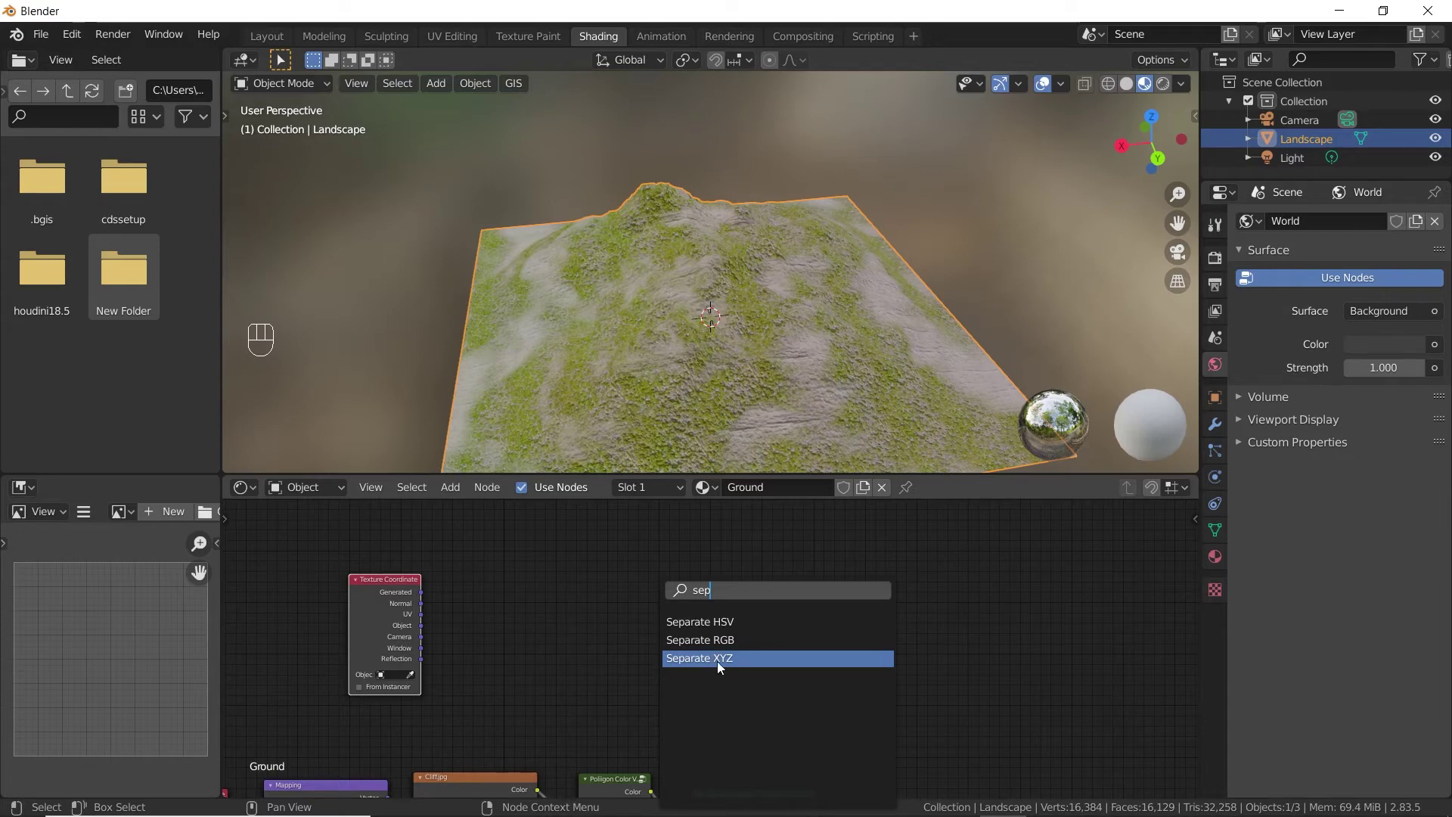
left_click(717, 661)
left_click(615, 613)
Step: Add a ColorRamp node after the Separate XYZ node
key("shift+a")
left_click(802, 596)
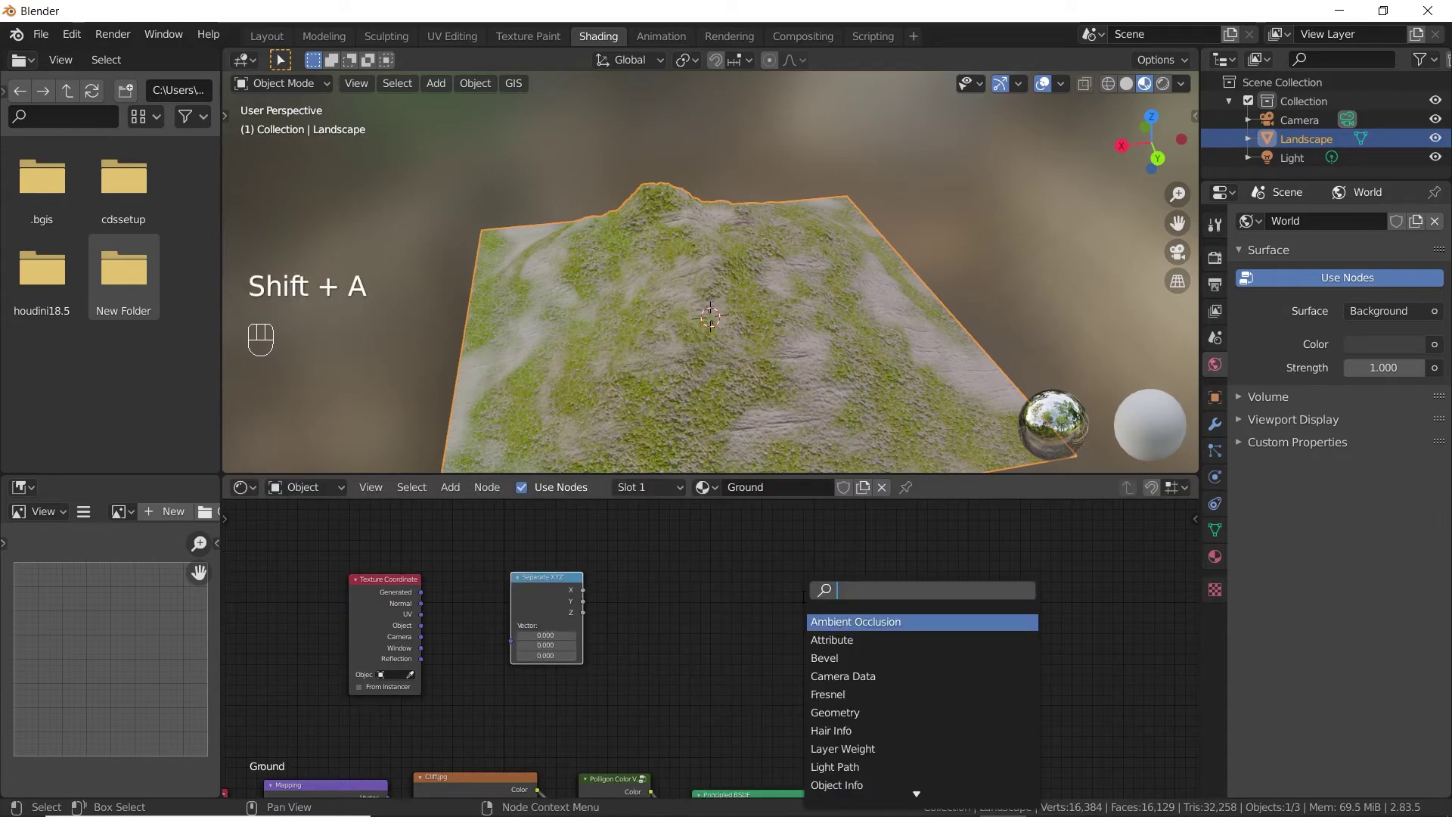
type("colo")
left_click(831, 640)
left_click(720, 612)
Step: Link the Texture Coordinate's Normal output to the Separate XYZ Vector input, and its Z output to the ColorRamp's Fac
scroll(506, 669, "up", 2)
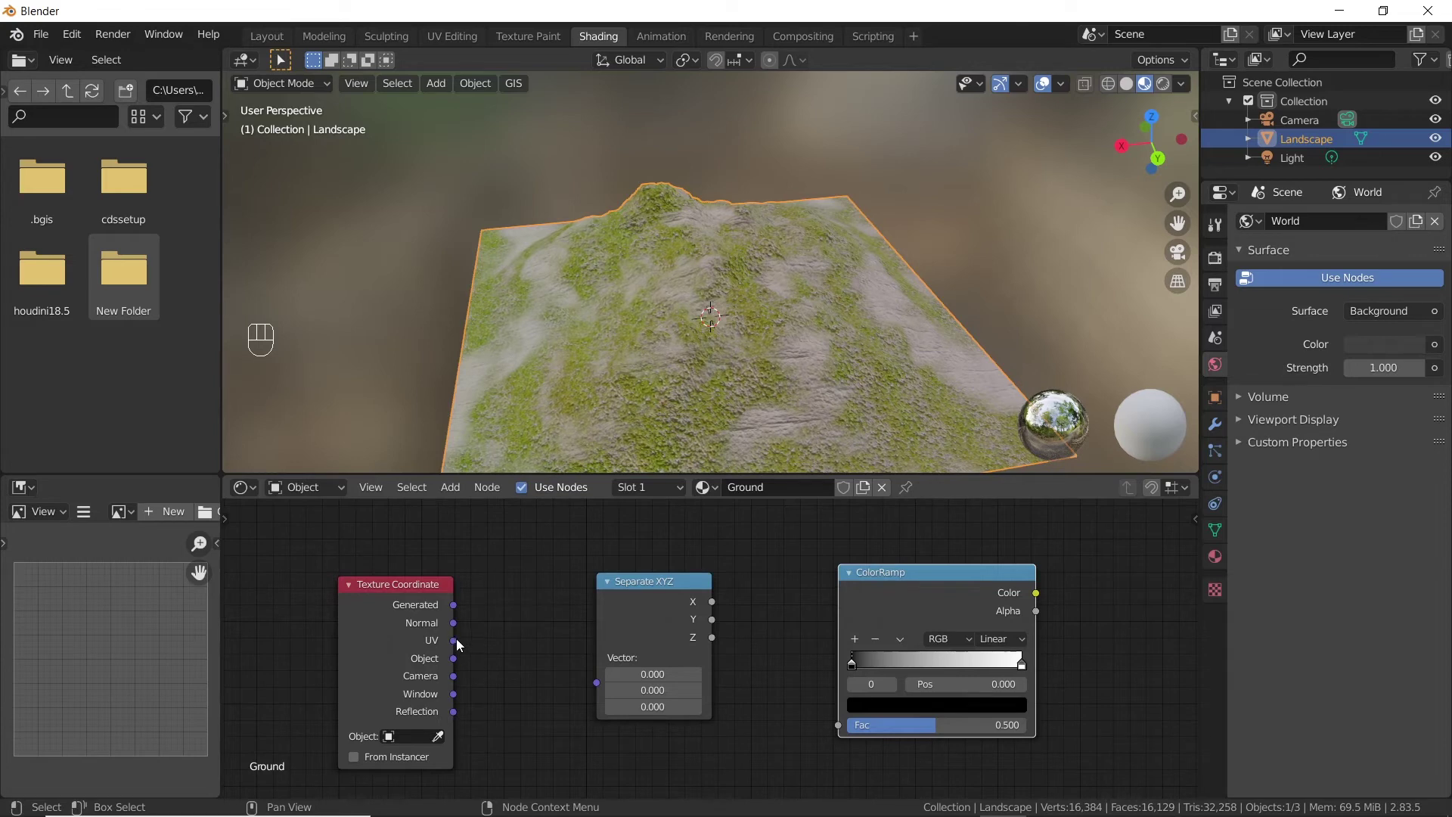
left_click_drag(455, 625, 485, 645)
left_click_drag(598, 686, 602, 680)
middle_click_drag(793, 675, 579, 633)
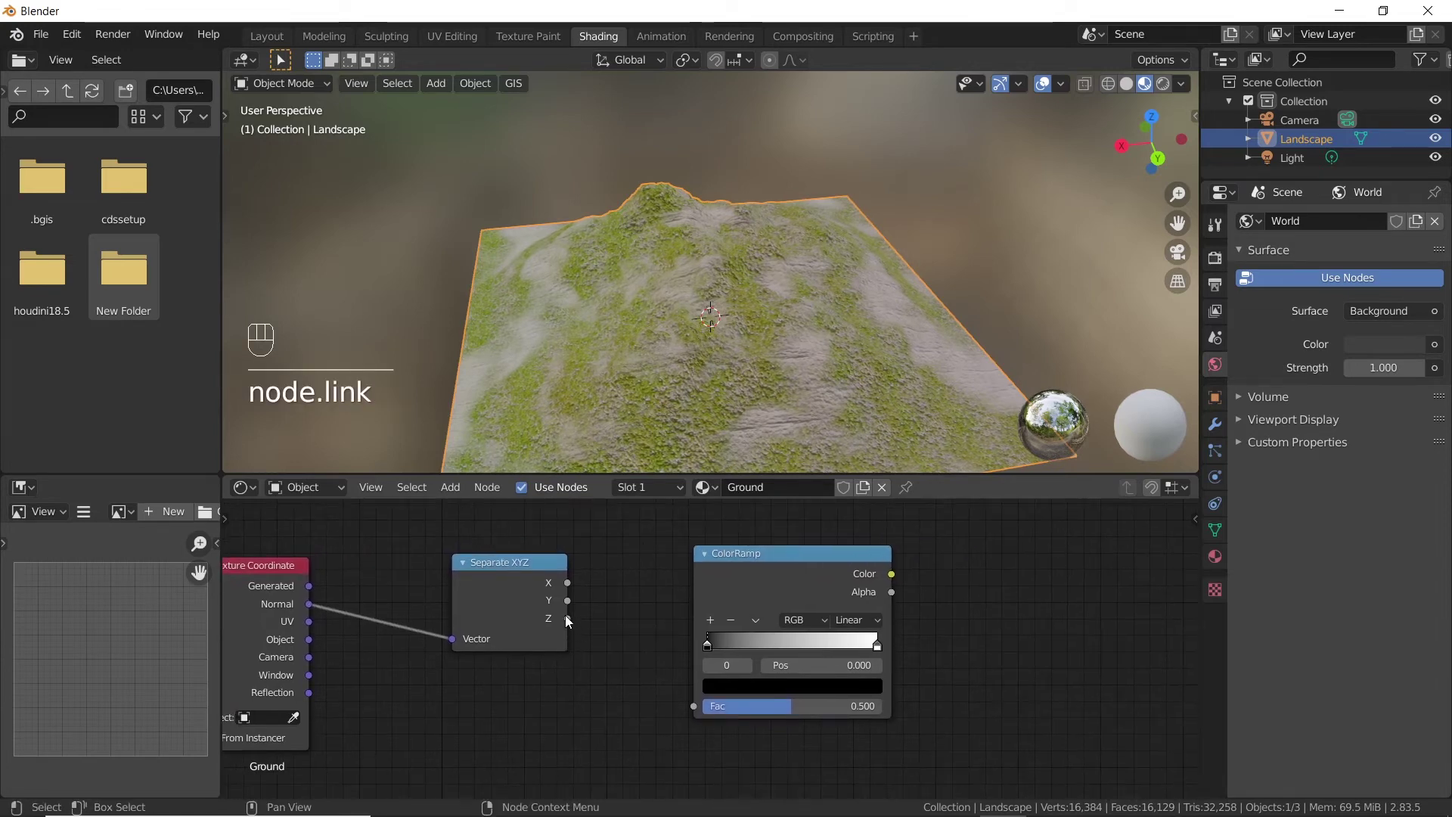
left_click_drag(567, 618, 692, 703)
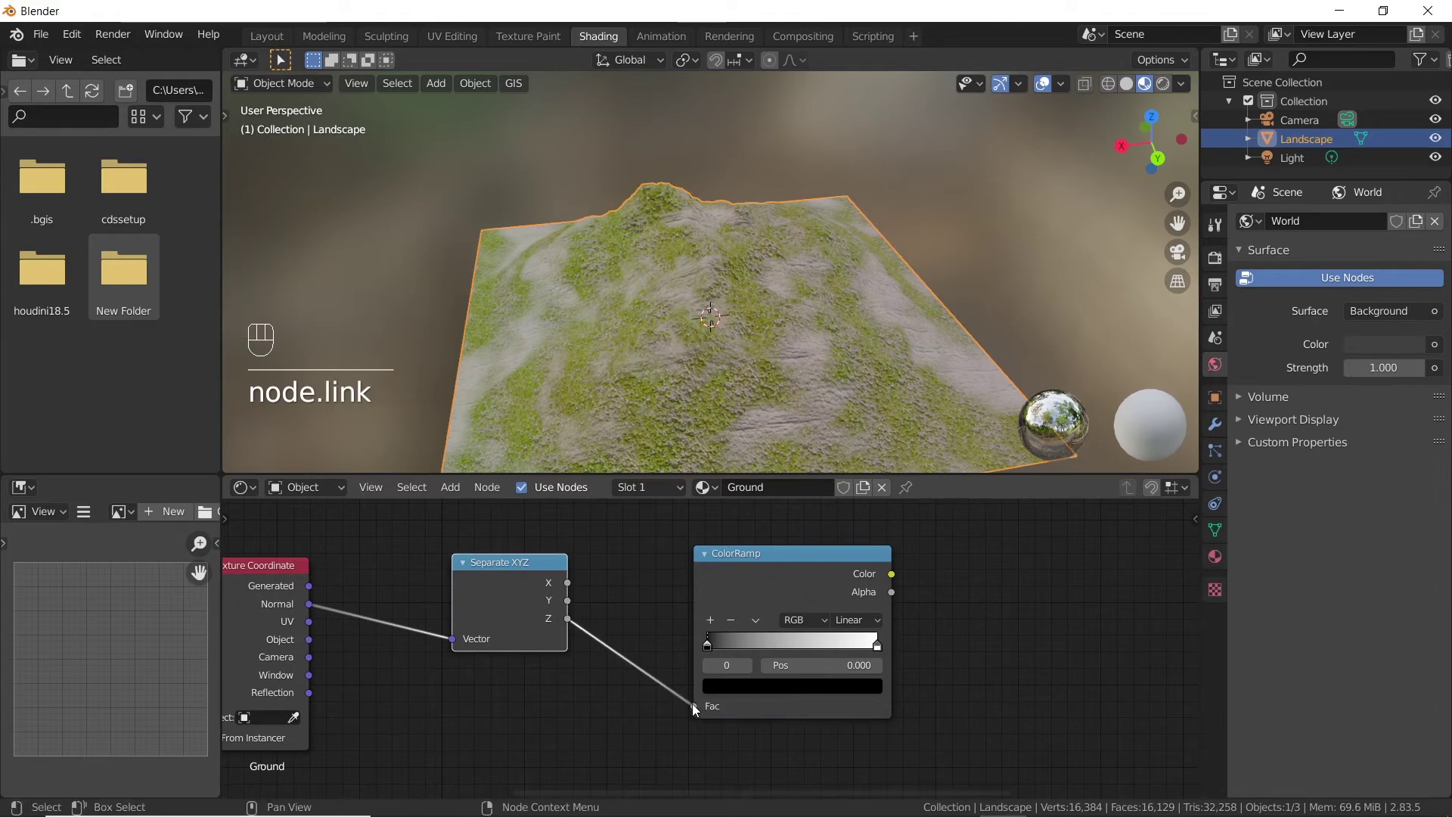
Step: Add a Mix Shader node beyond the cliff setup's Principled BSDF
scroll(692, 704, "down", 6)
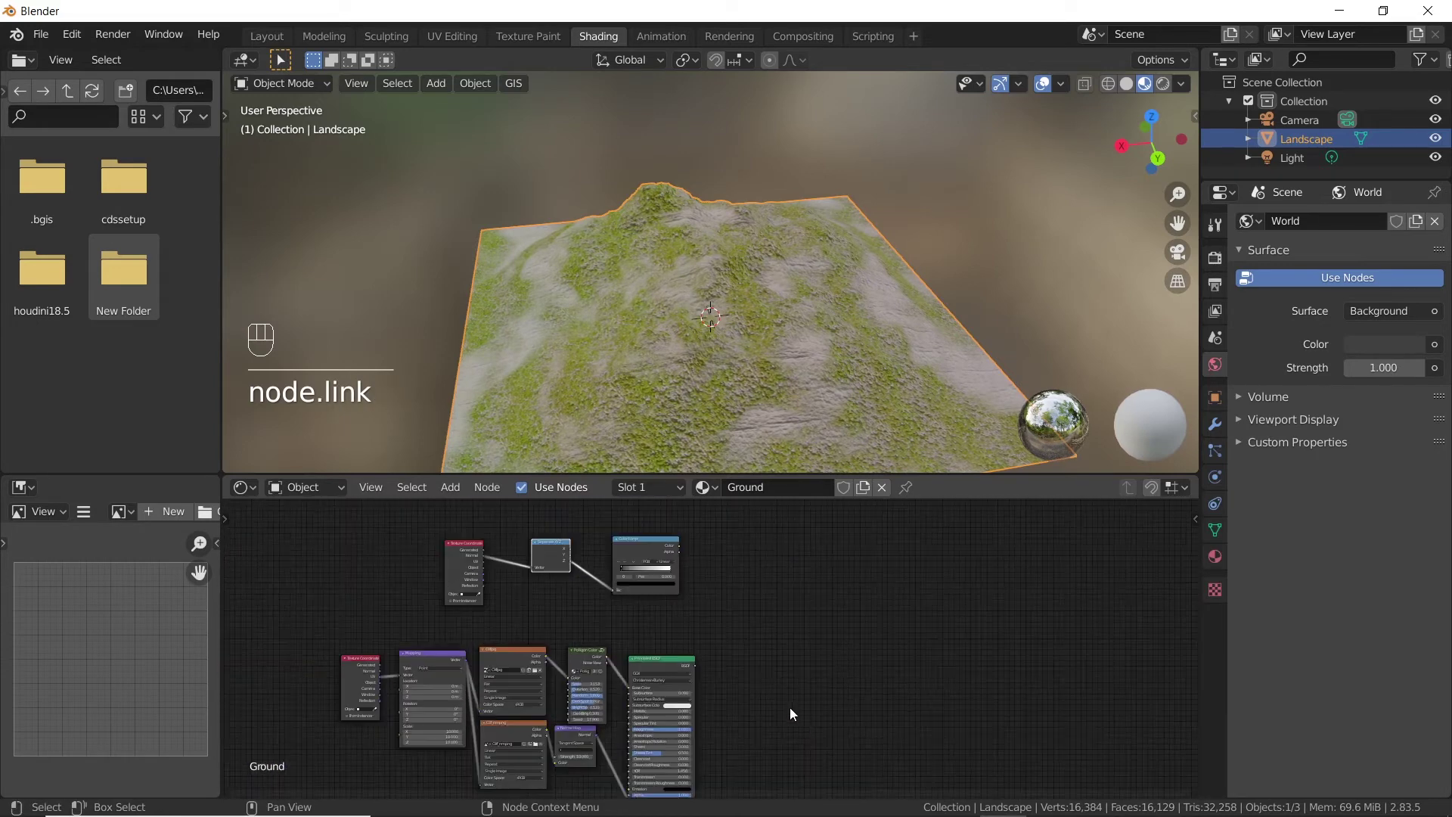
mouse_move(792, 714)
middle_mouse_down()
mouse_move(771, 678)
mouse_move(769, 705)
middle_mouse_up()
key("shift+a")
left_click(764, 601)
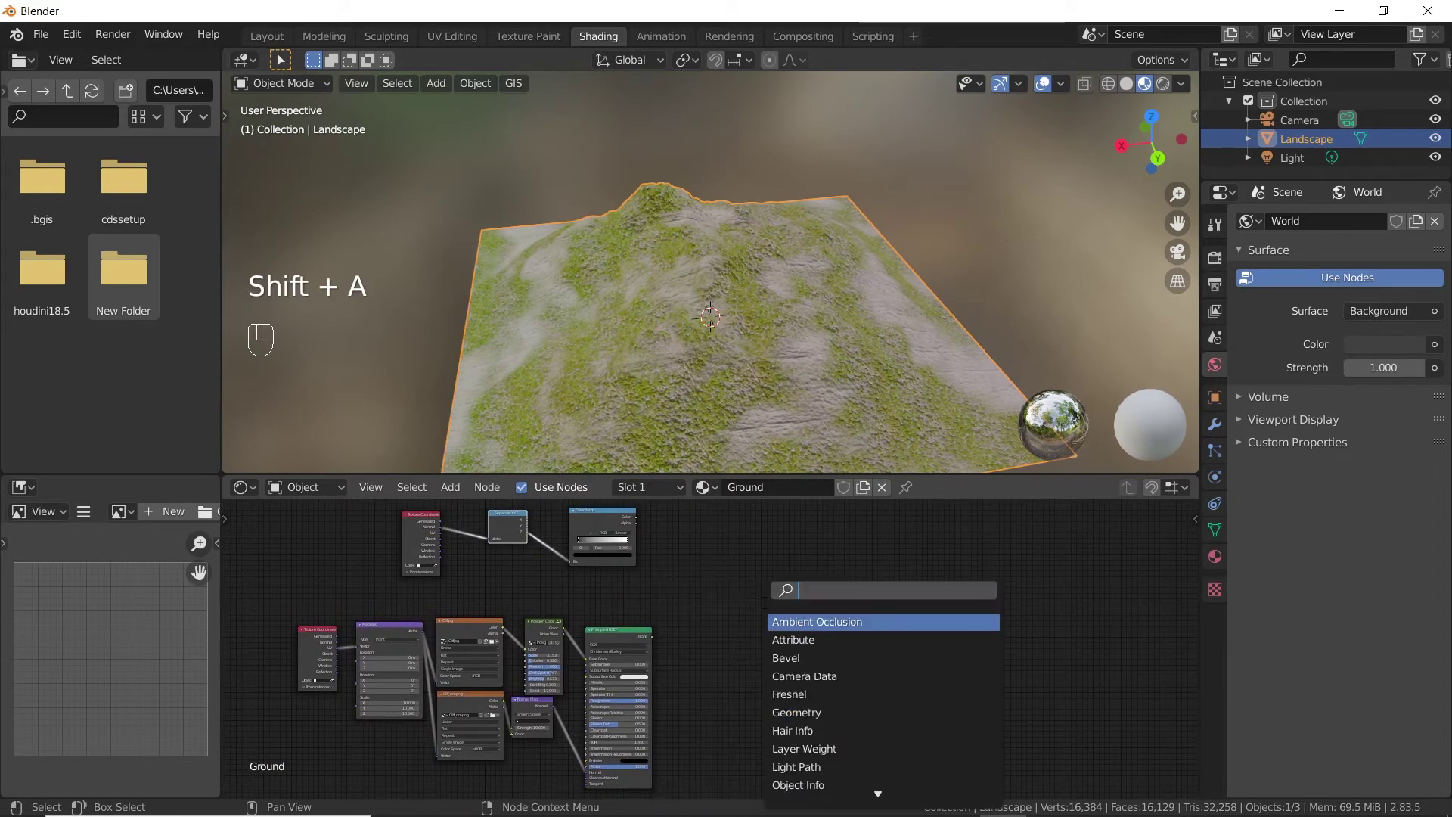
type("mix")
left_click(839, 620)
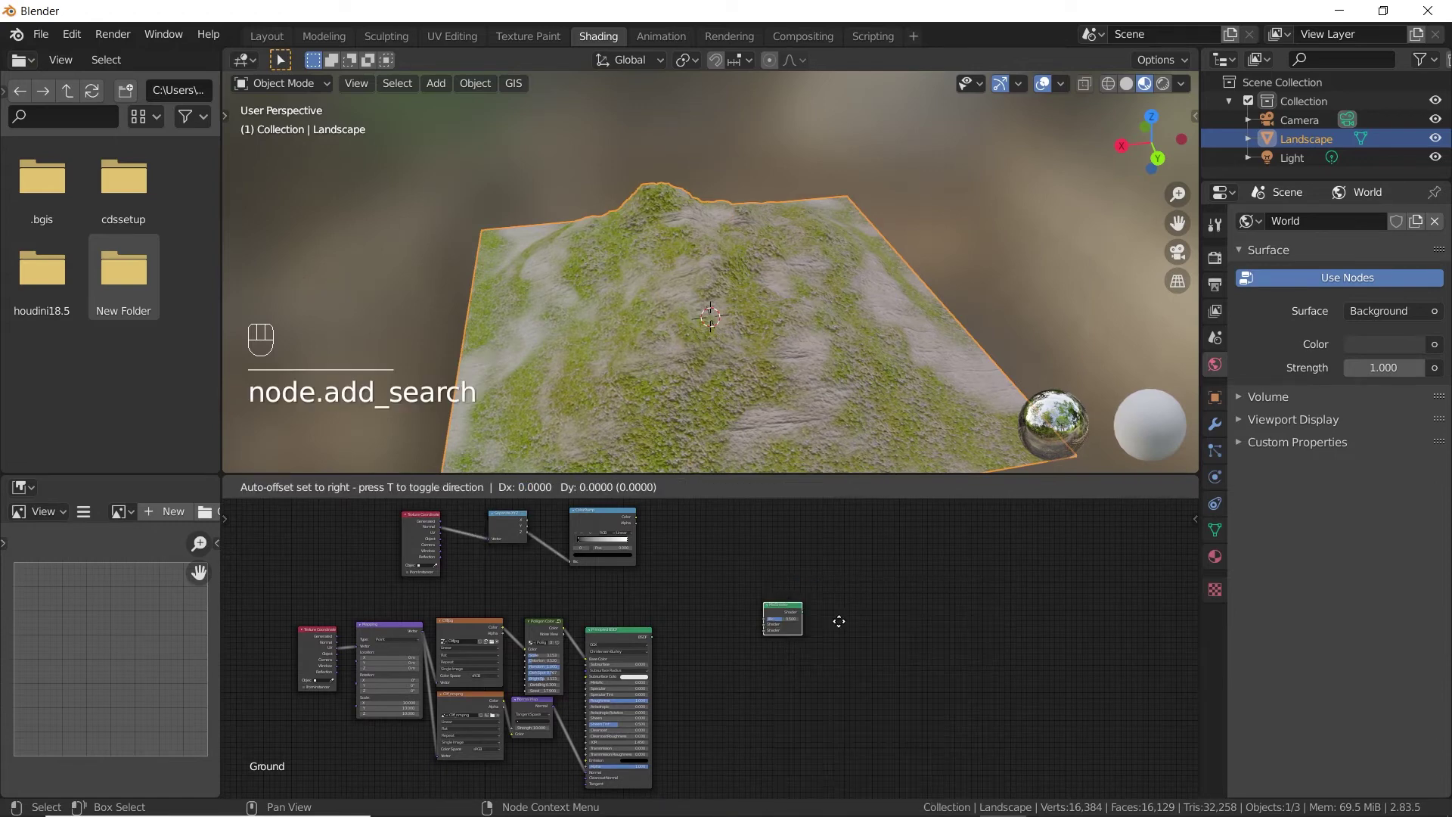
Step: Connect the cliff Principled BSDF output to the first Shader input of the new Mix Shader
scroll(770, 529, "up", 4)
scroll(711, 681, "up", 3)
middle_click_drag(675, 605, 677, 710)
scroll(687, 708, "down", 3)
scroll(658, 651, "down", 2)
middle_click_drag(647, 783, 635, 703)
scroll(652, 652, "up", 2)
left_click_drag(564, 698, 740, 660)
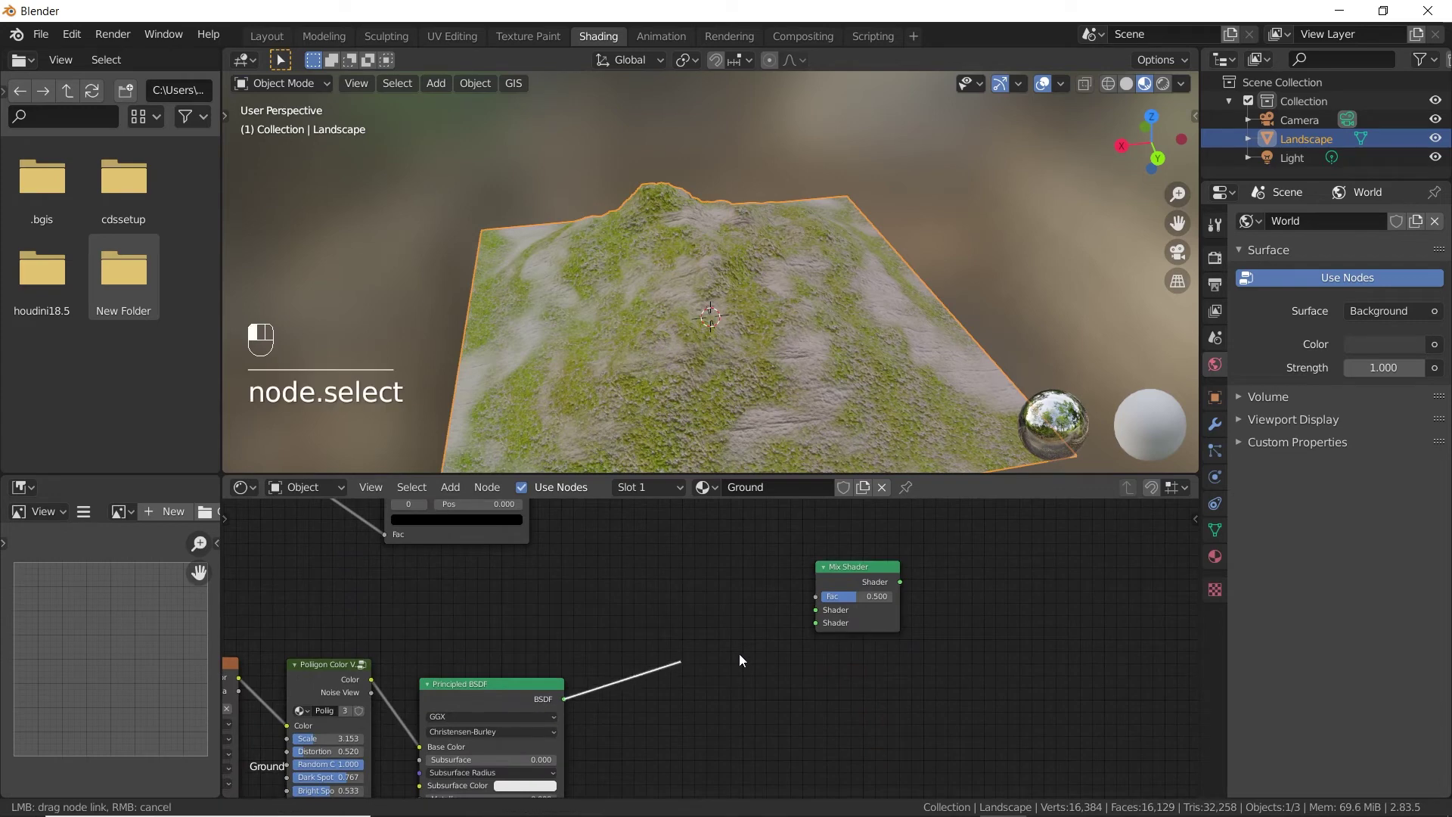
left_click_drag(816, 607, 816, 610)
Step: Connect the Z-driven ColorRamp's Color output to the new Mix Shader's Fac input
middle_click_drag(593, 509, 626, 596)
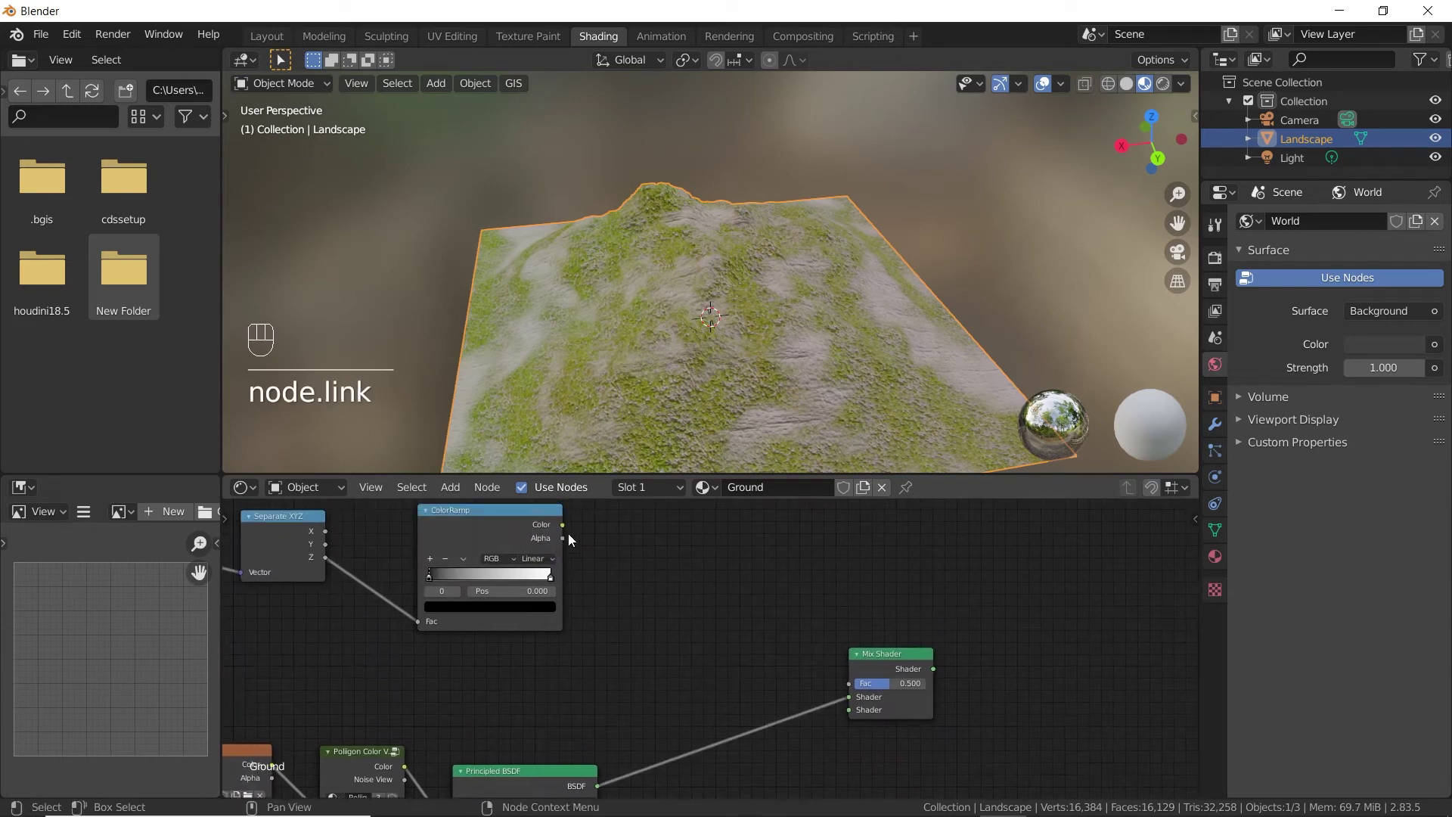
left_click_drag(563, 525, 692, 611)
left_click_drag(828, 678, 847, 686)
Step: Move the new Mix Shader down between the cliff and grass-sand setups, and place the Material Output beside it
scroll(761, 664, "down", 1)
scroll(759, 663, "down", 4)
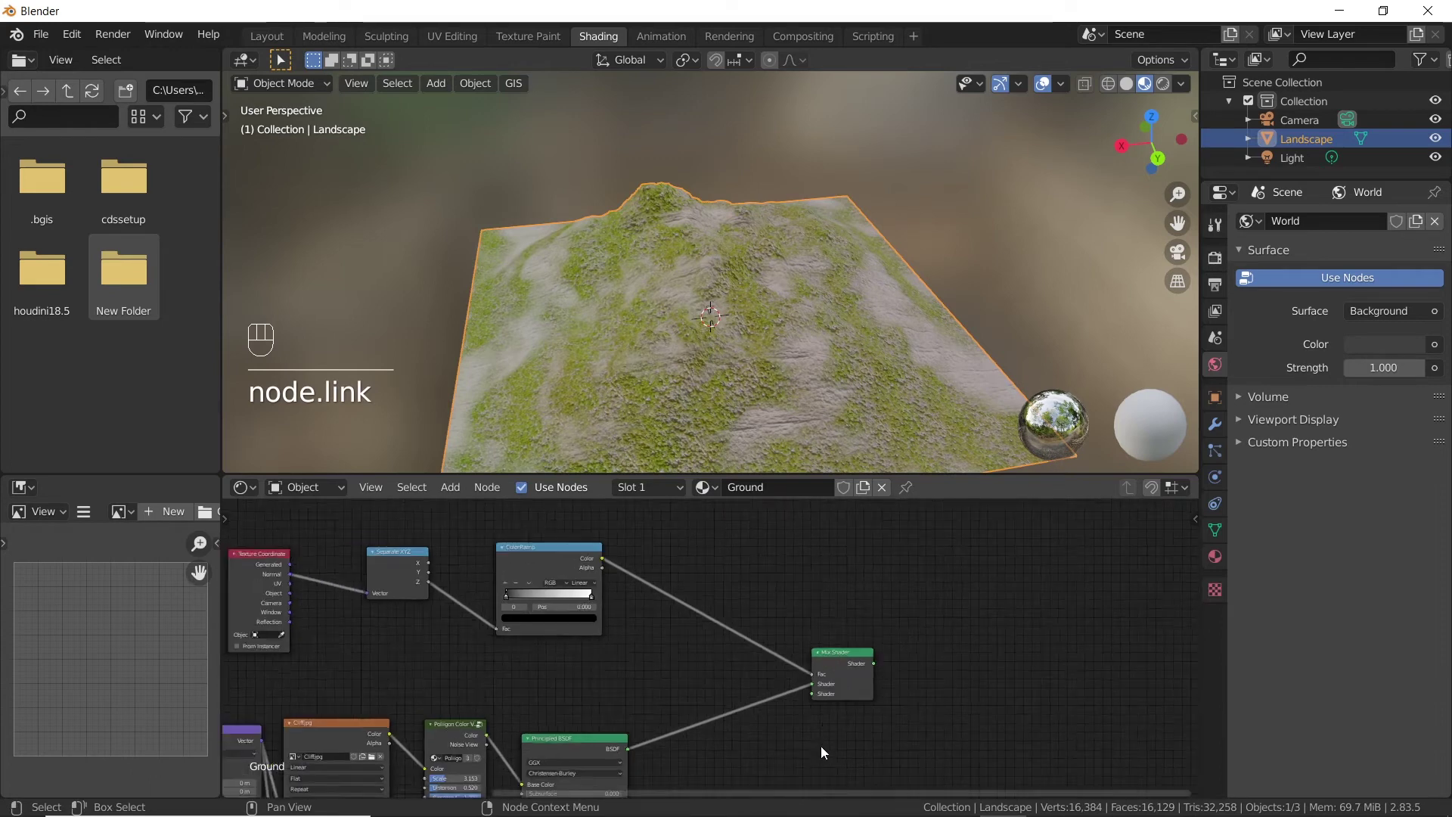
middle_click_drag(804, 716, 708, 569)
scroll(738, 620, "down", 5)
middle_click_drag(784, 668, 816, 522)
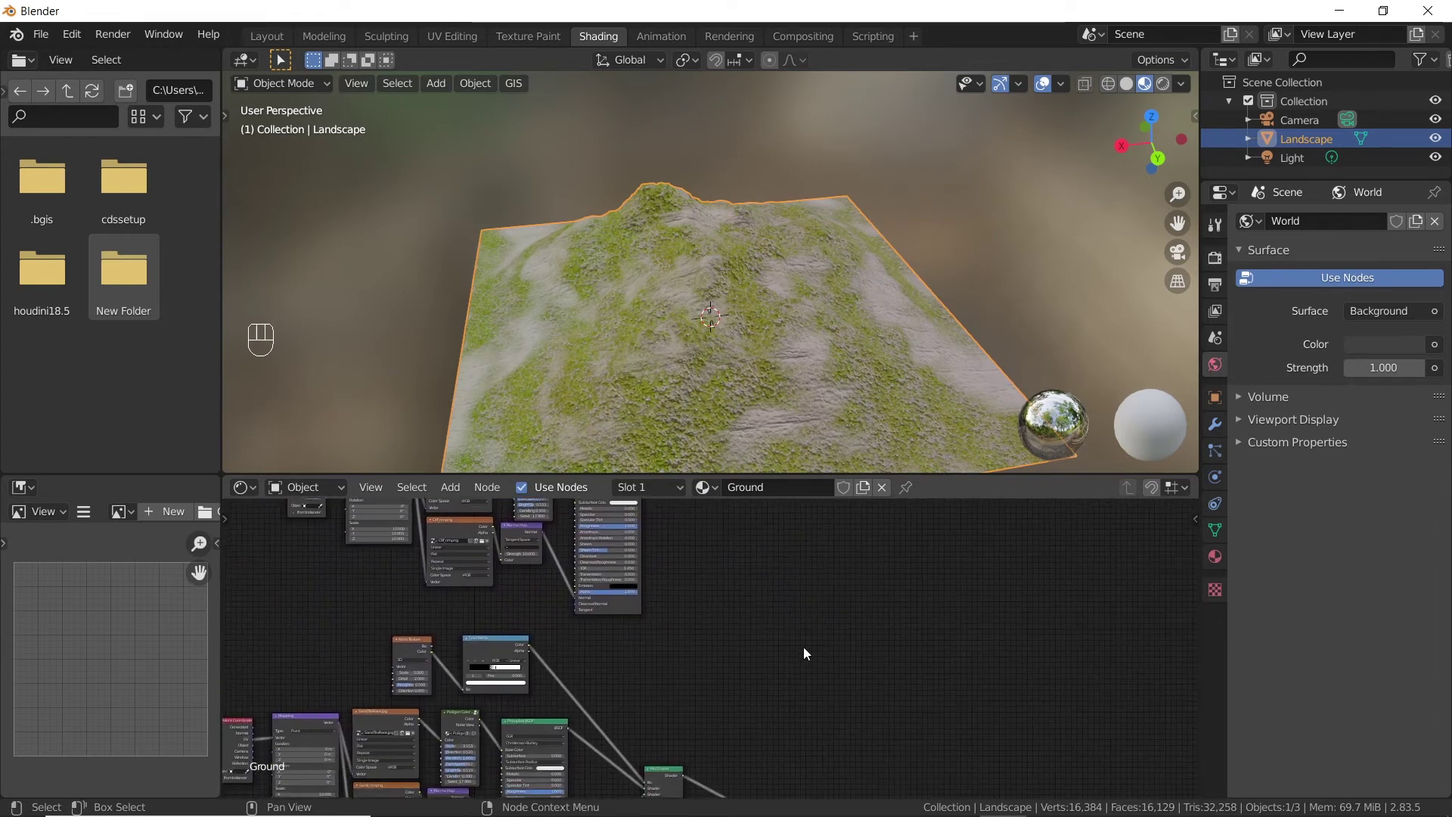
middle_click_drag(764, 713, 748, 684)
scroll(782, 643, "down", 3)
scroll(782, 643, "down", 4)
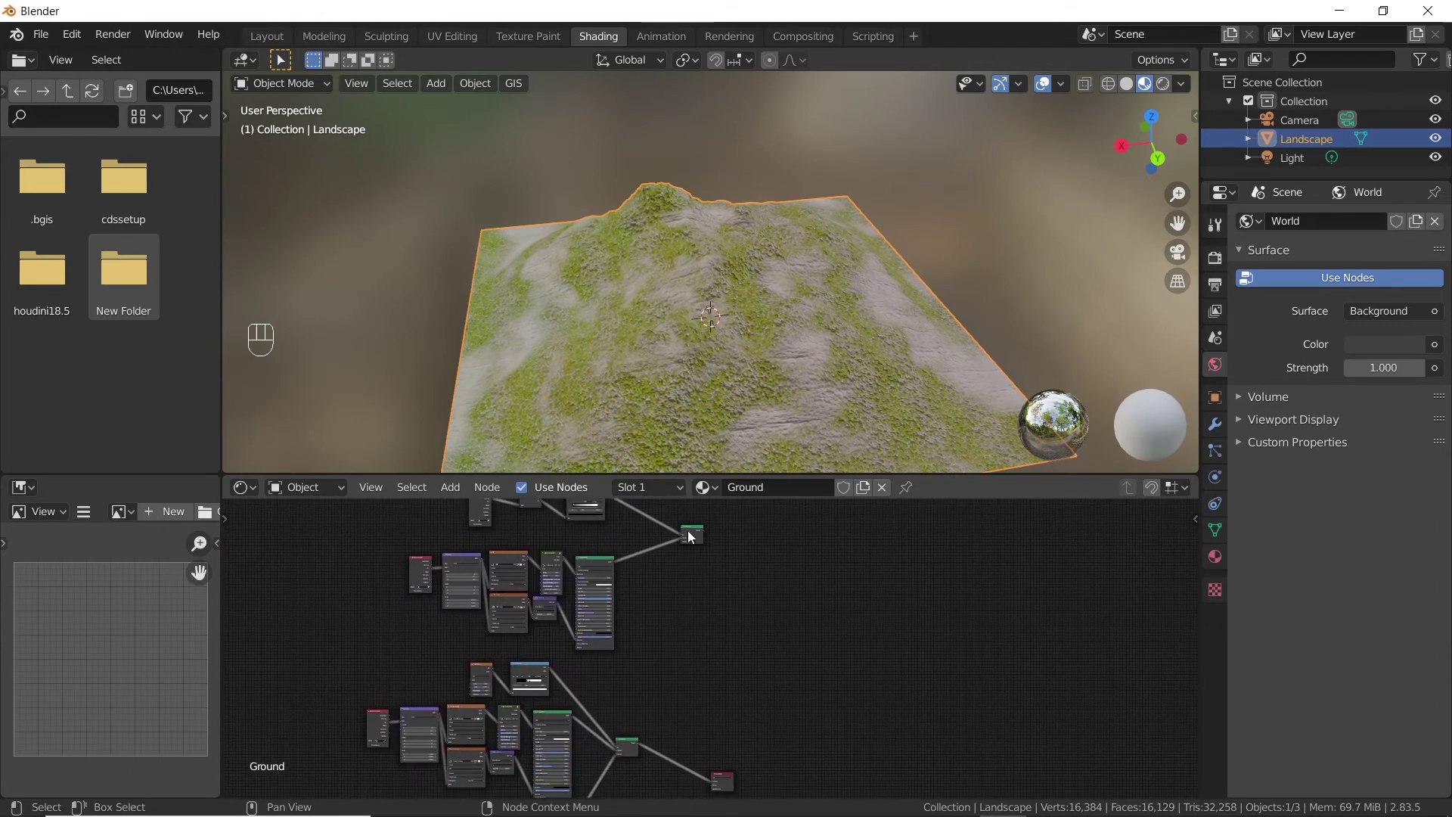
left_click_drag(692, 524, 683, 659)
left_click_drag(723, 774, 772, 652)
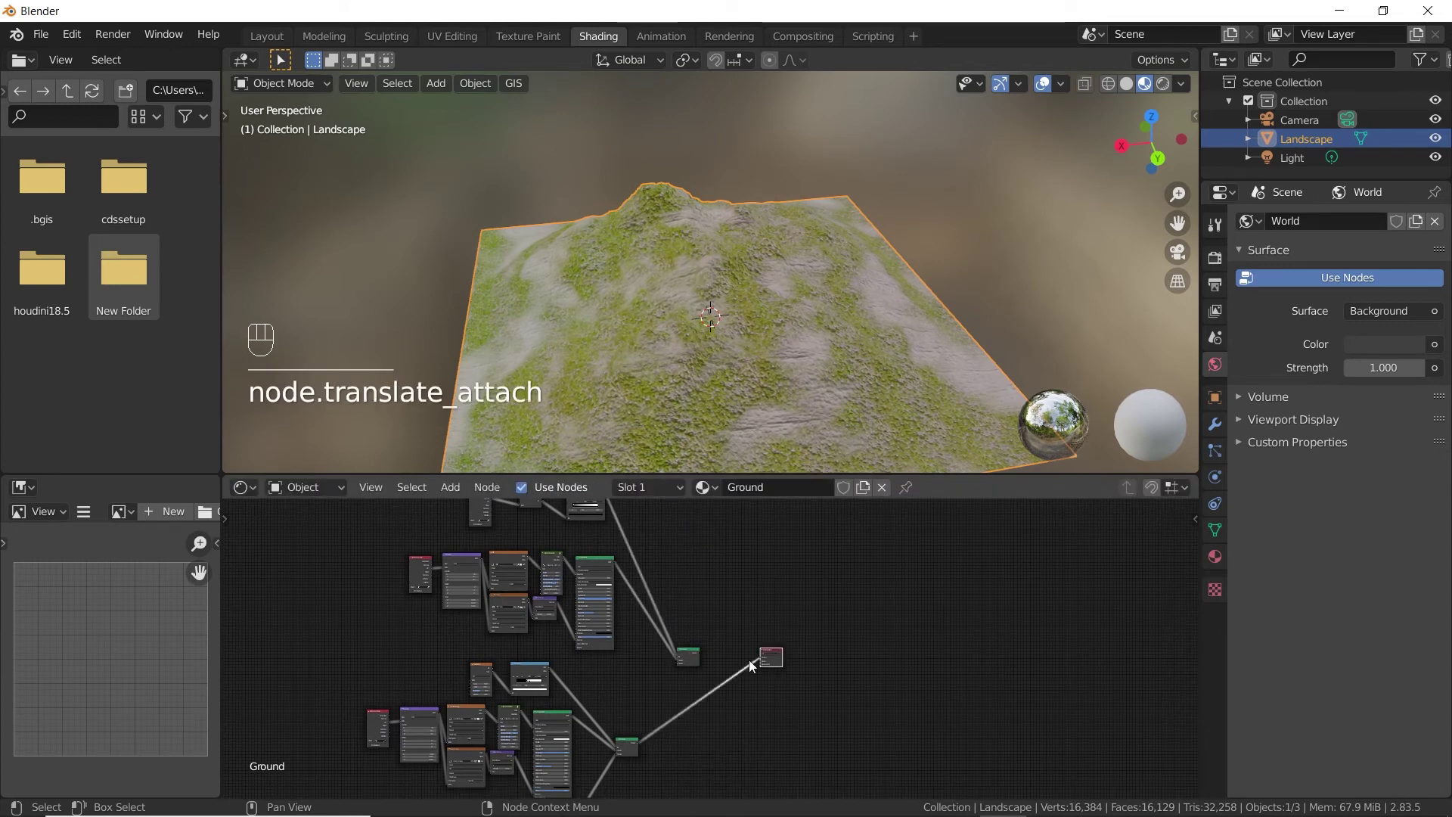
Step: Connect the grass-sand Mix Shader's output to the second Shader input of the new Mix Shader
scroll(666, 724, "up", 4)
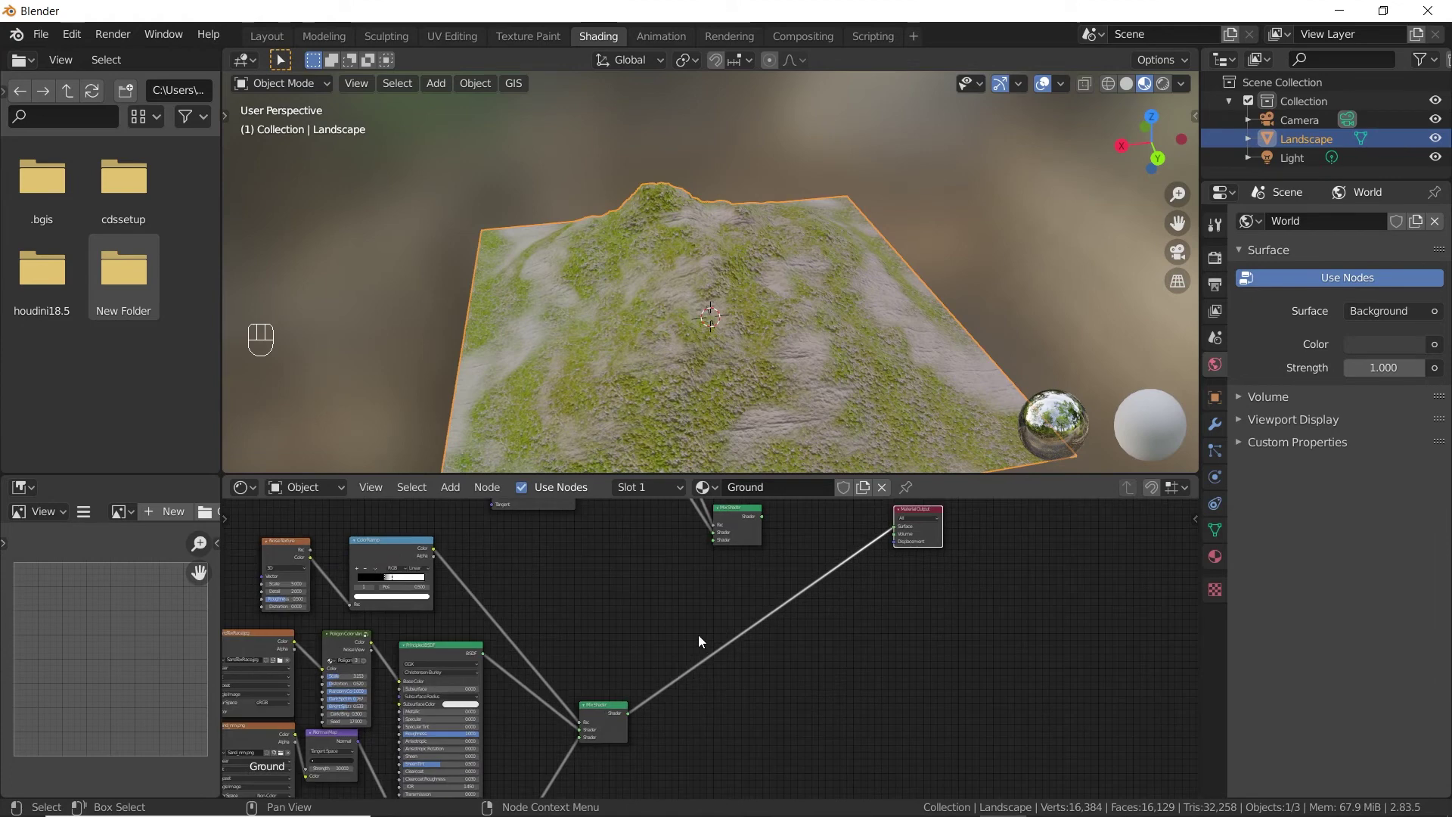
left_click_drag(629, 712, 711, 540)
scroll(682, 678, "up", 6)
middle_click_drag(700, 633, 689, 664)
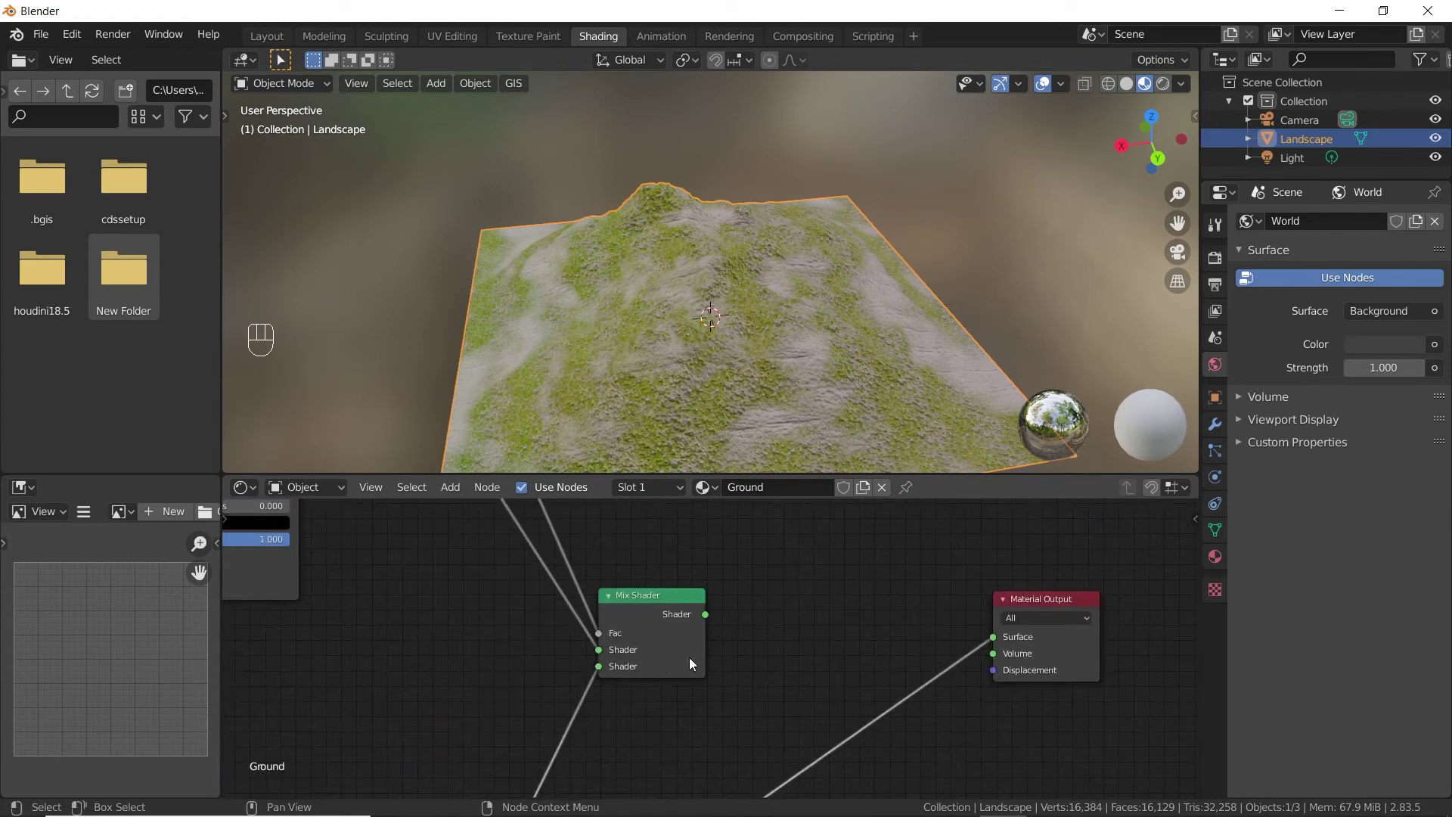
Step: Connect the new Mix Shader's output to the Material Output's Surface input
scroll(681, 664, "down", 2)
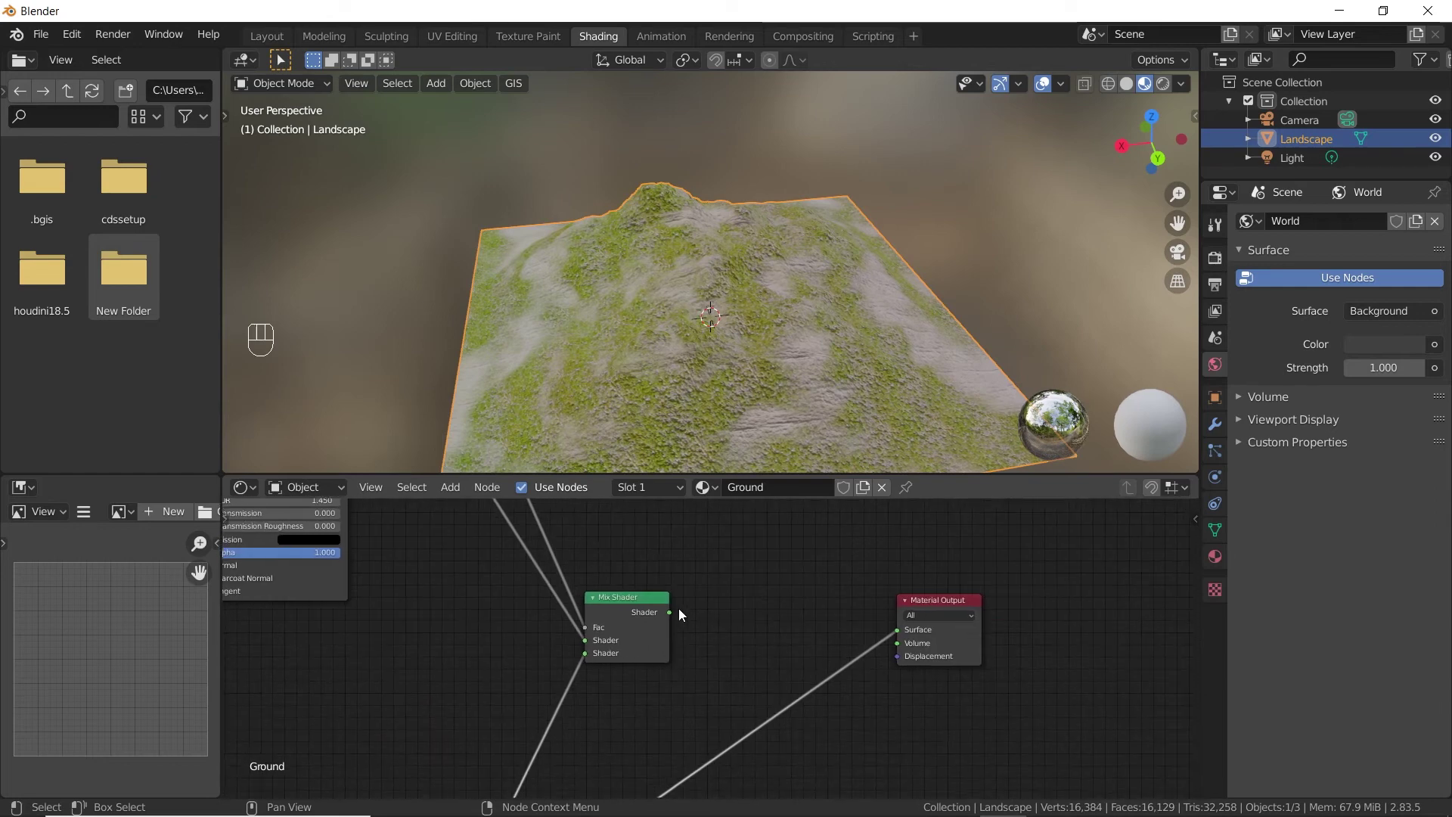
left_click_drag(670, 611, 725, 618)
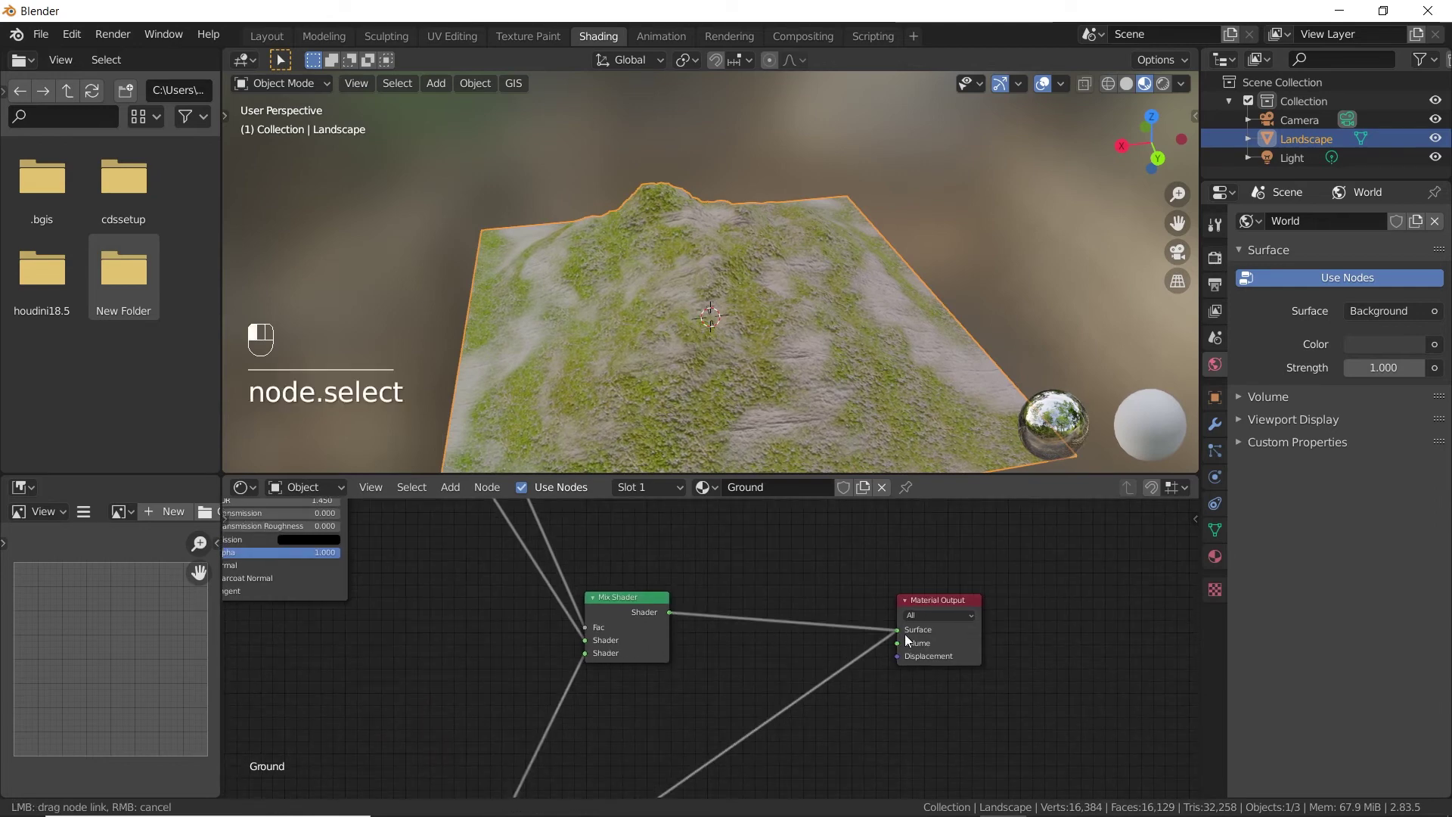
left_click_drag(904, 634, 904, 634)
Step: Set the color space of the Cliff_nm.png texture to Non-Color
scroll(547, 643, "up", 5)
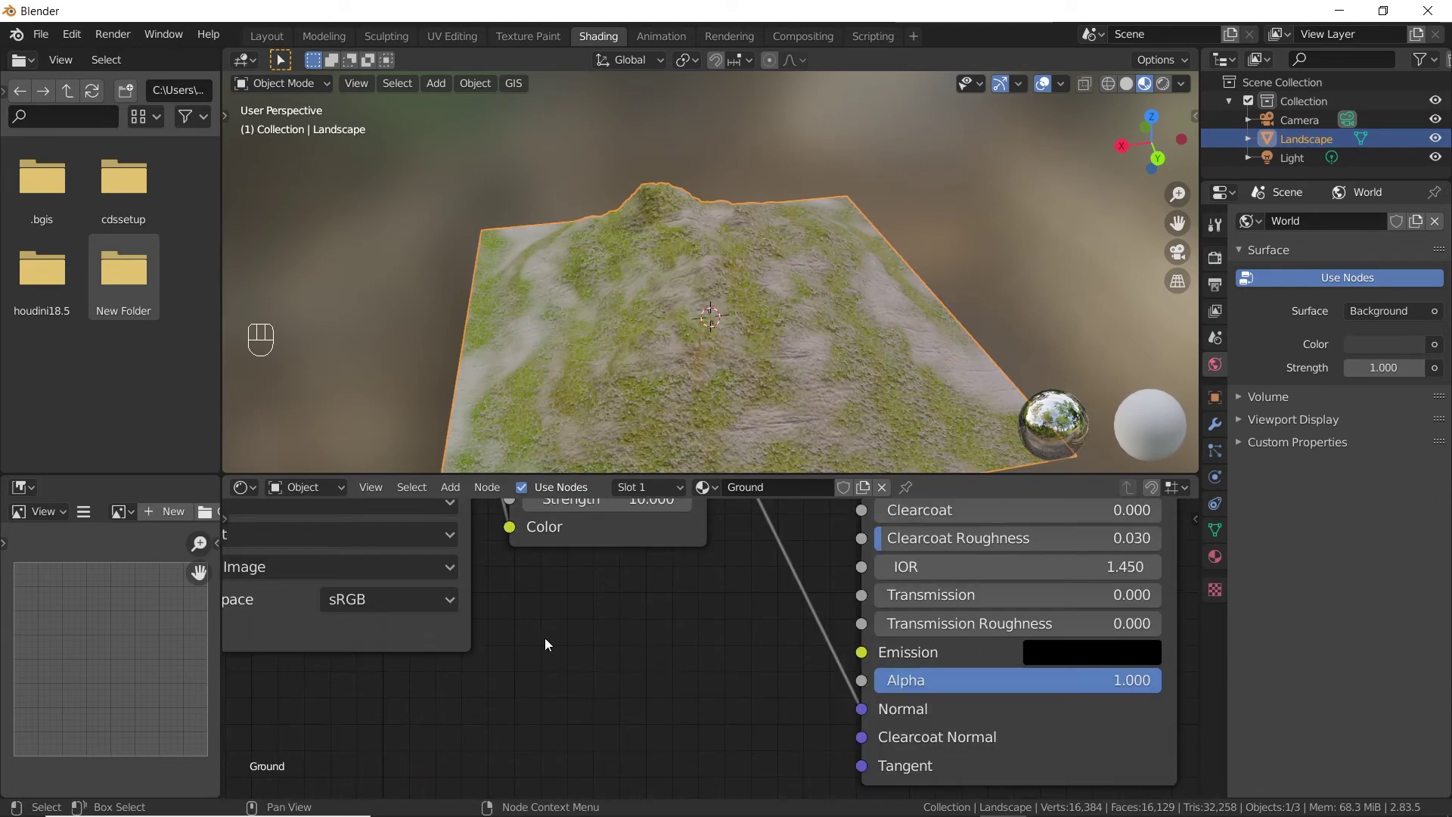
middle_click_drag(548, 644, 773, 753)
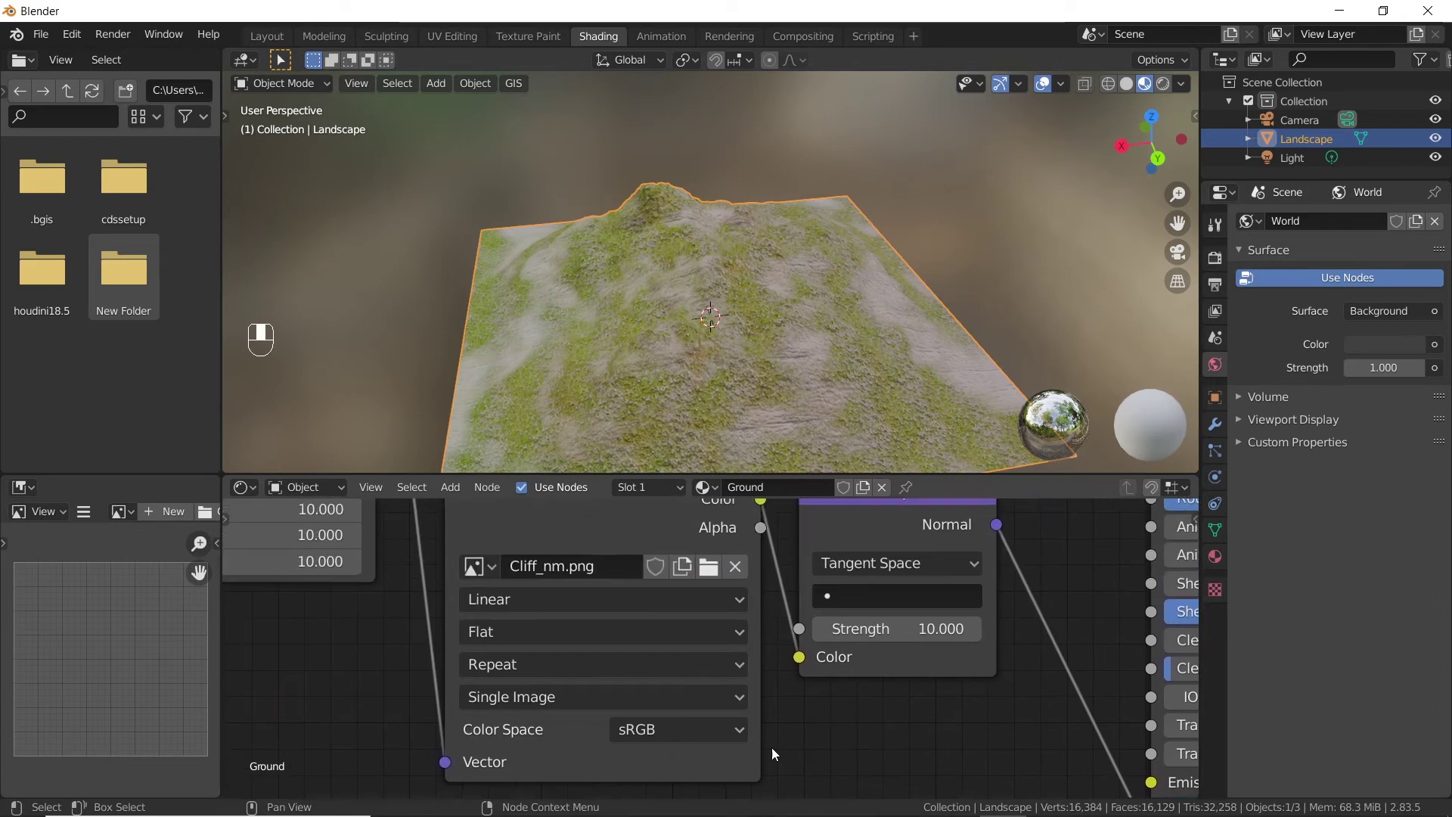
left_click(738, 730)
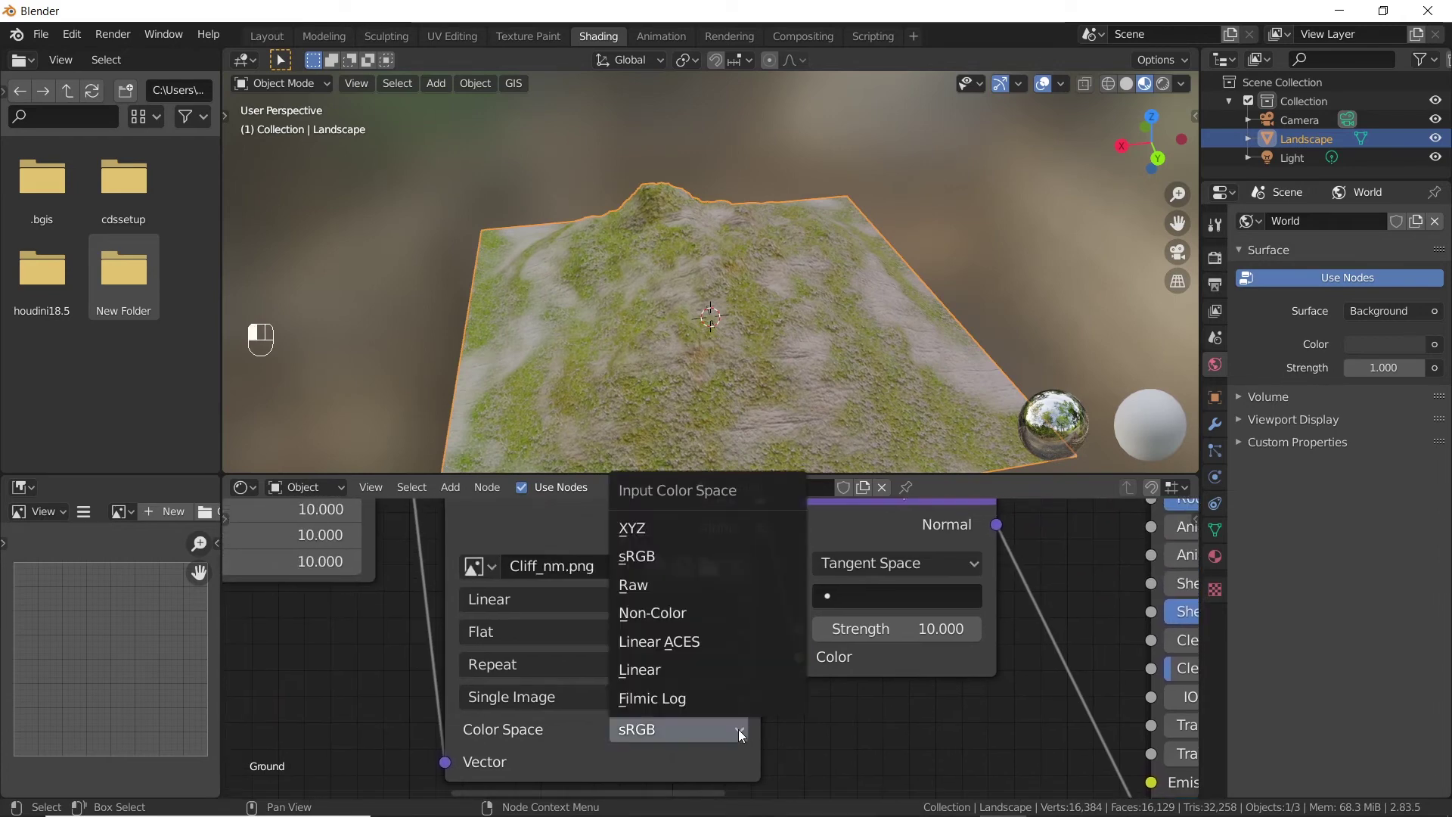
left_click(689, 615)
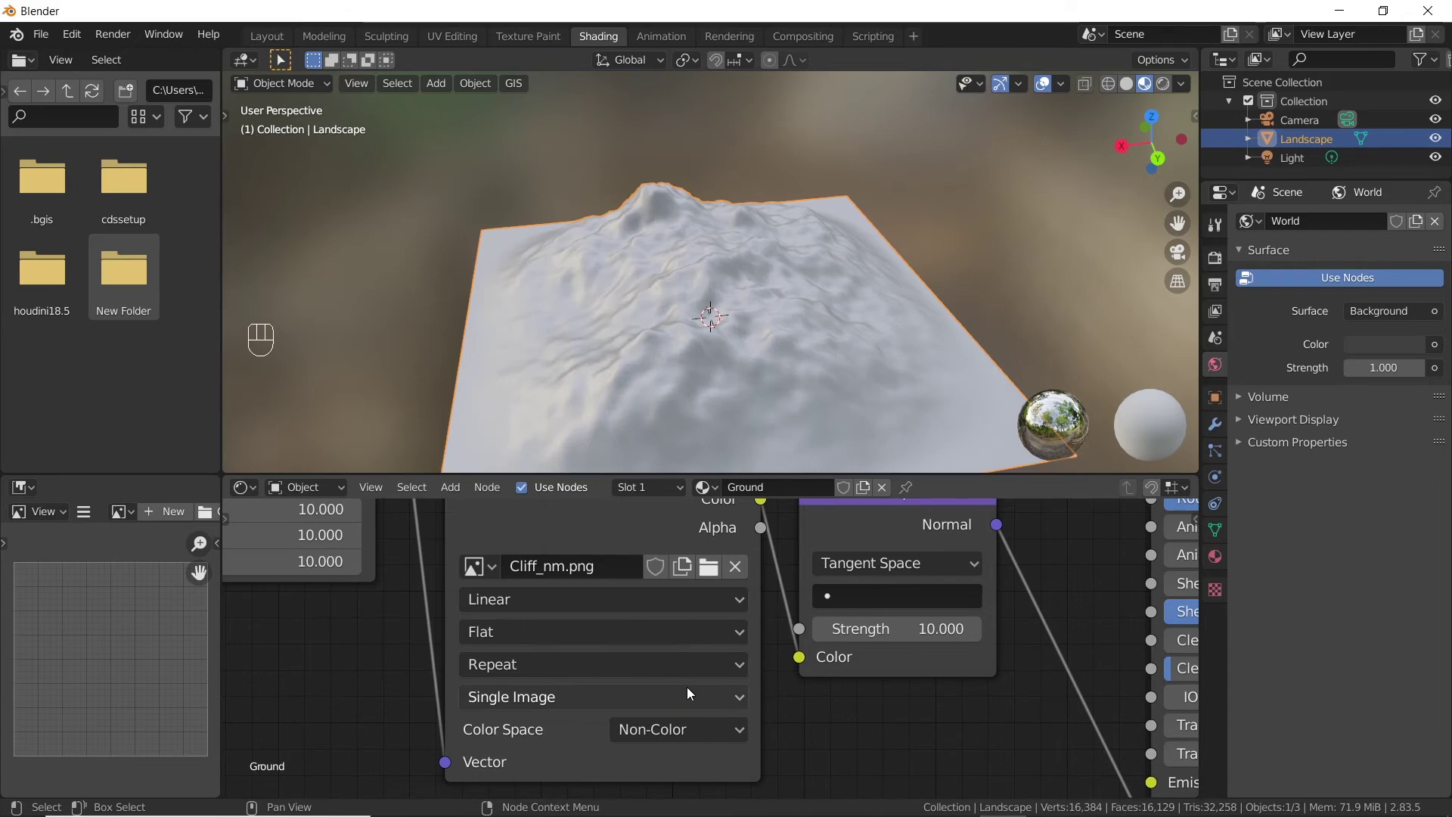
Step: Tighten the Z-driven ColorRamp by moving the black stop to 0.768 and the white stop slightly inward, and check the cliff blending on the terrain
scroll(696, 678, "down", 1)
scroll(711, 679, "down", 1)
middle_click_drag(863, 622, 578, 702)
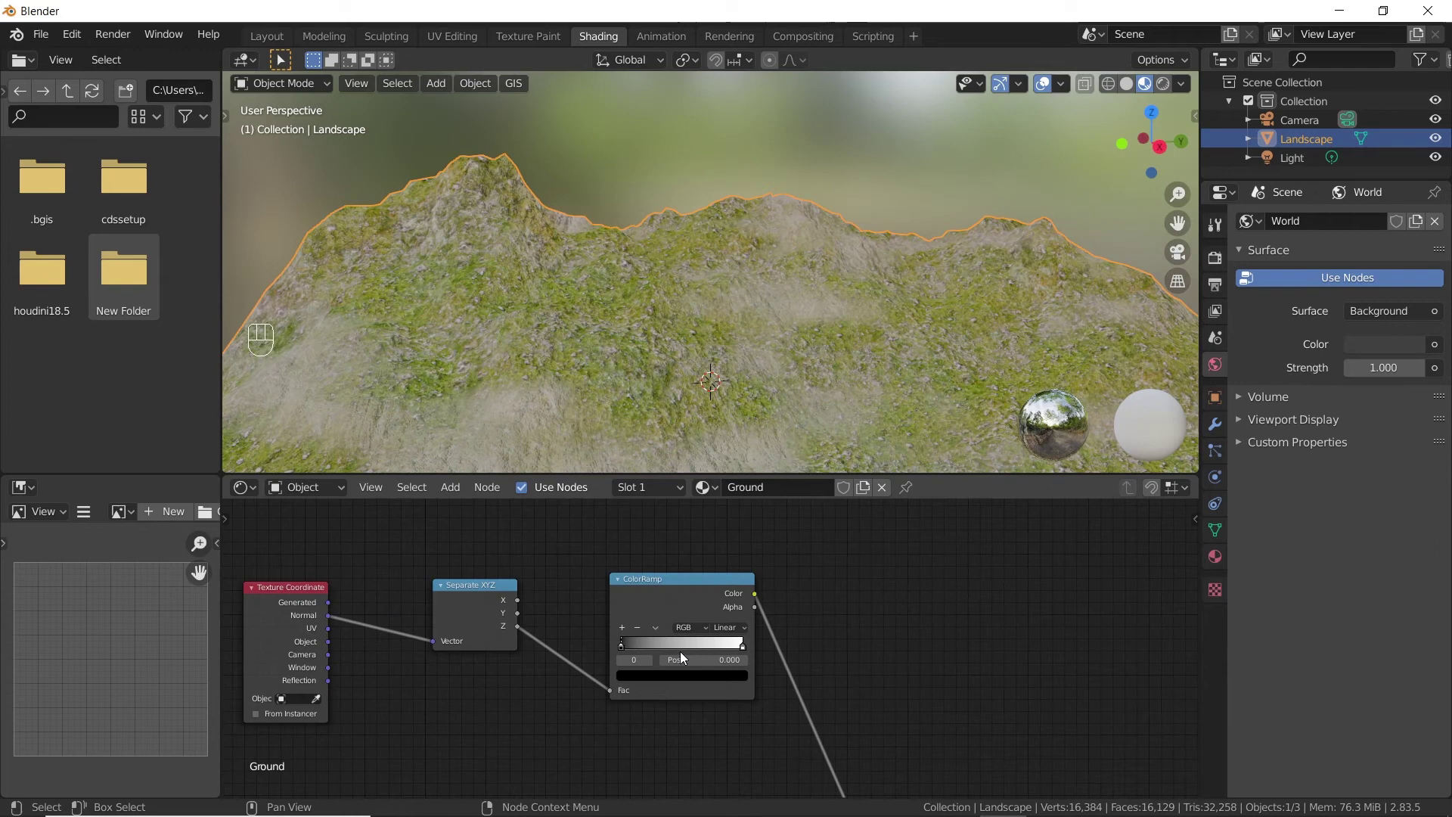
scroll(631, 678, "up", 3)
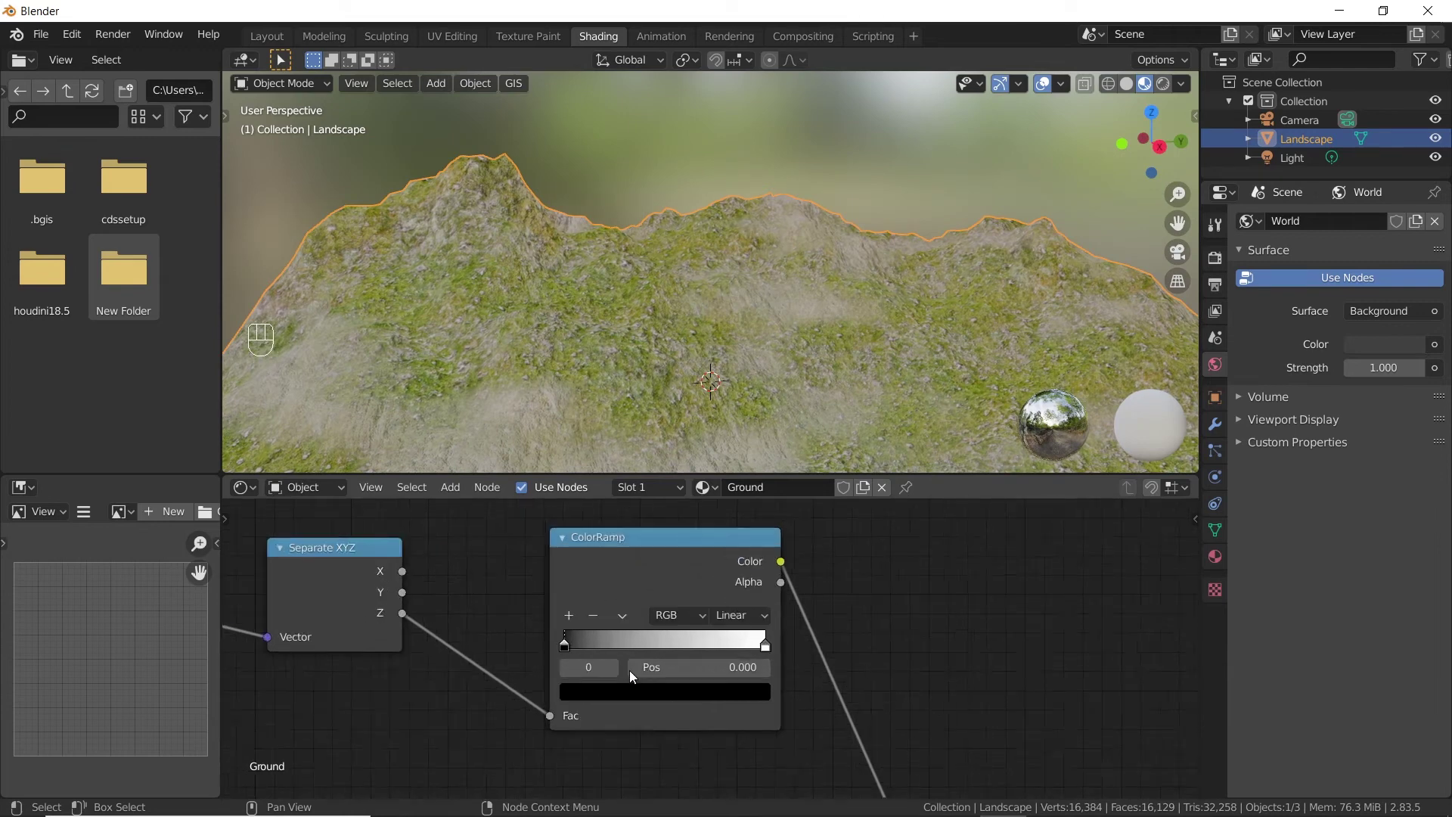
scroll(633, 676, "up", 1)
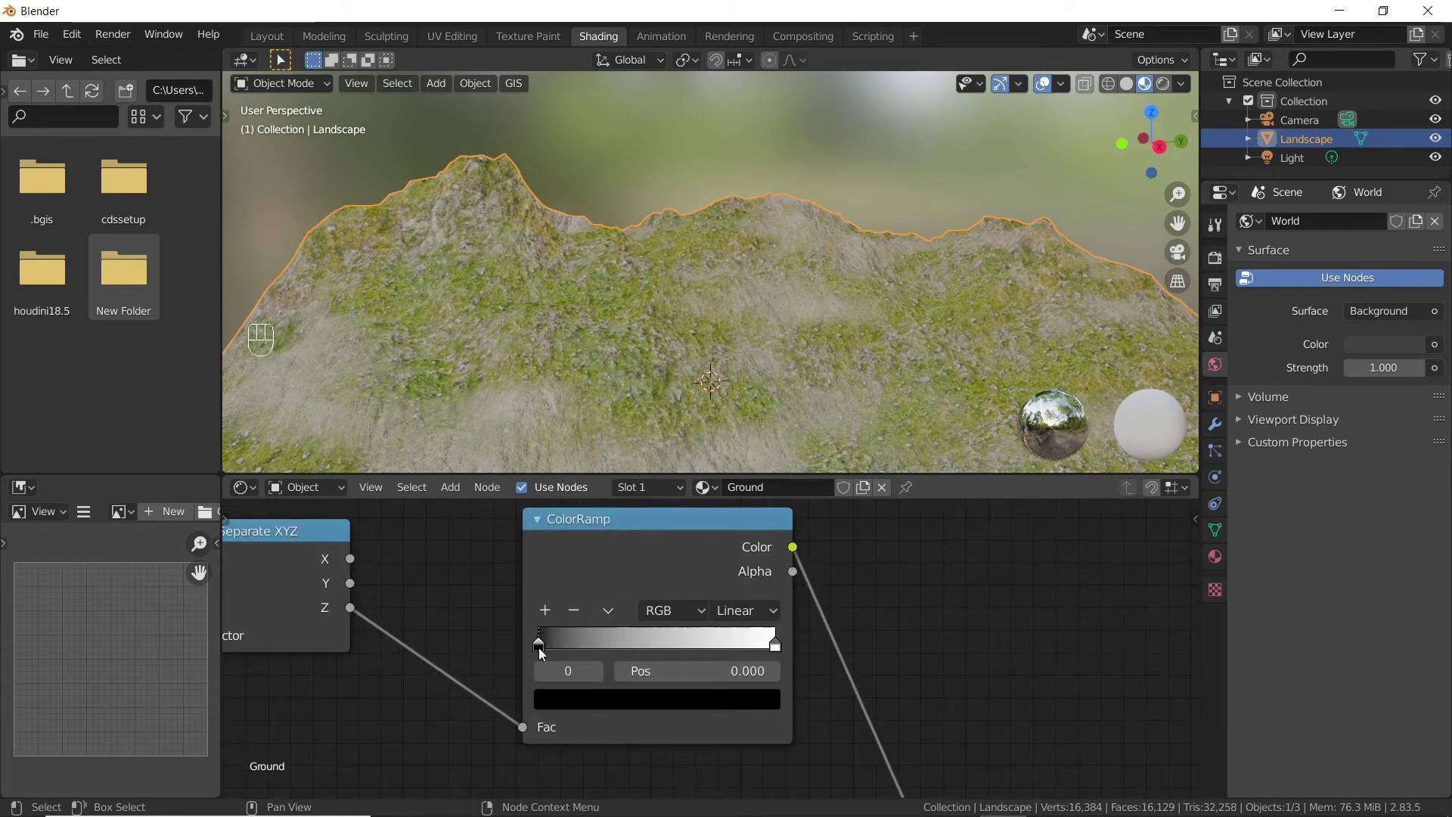
left_click_drag(543, 647, 659, 642)
mouse_move(778, 642)
left_mouse_down()
mouse_move(690, 643)
mouse_move(763, 643)
left_mouse_up()
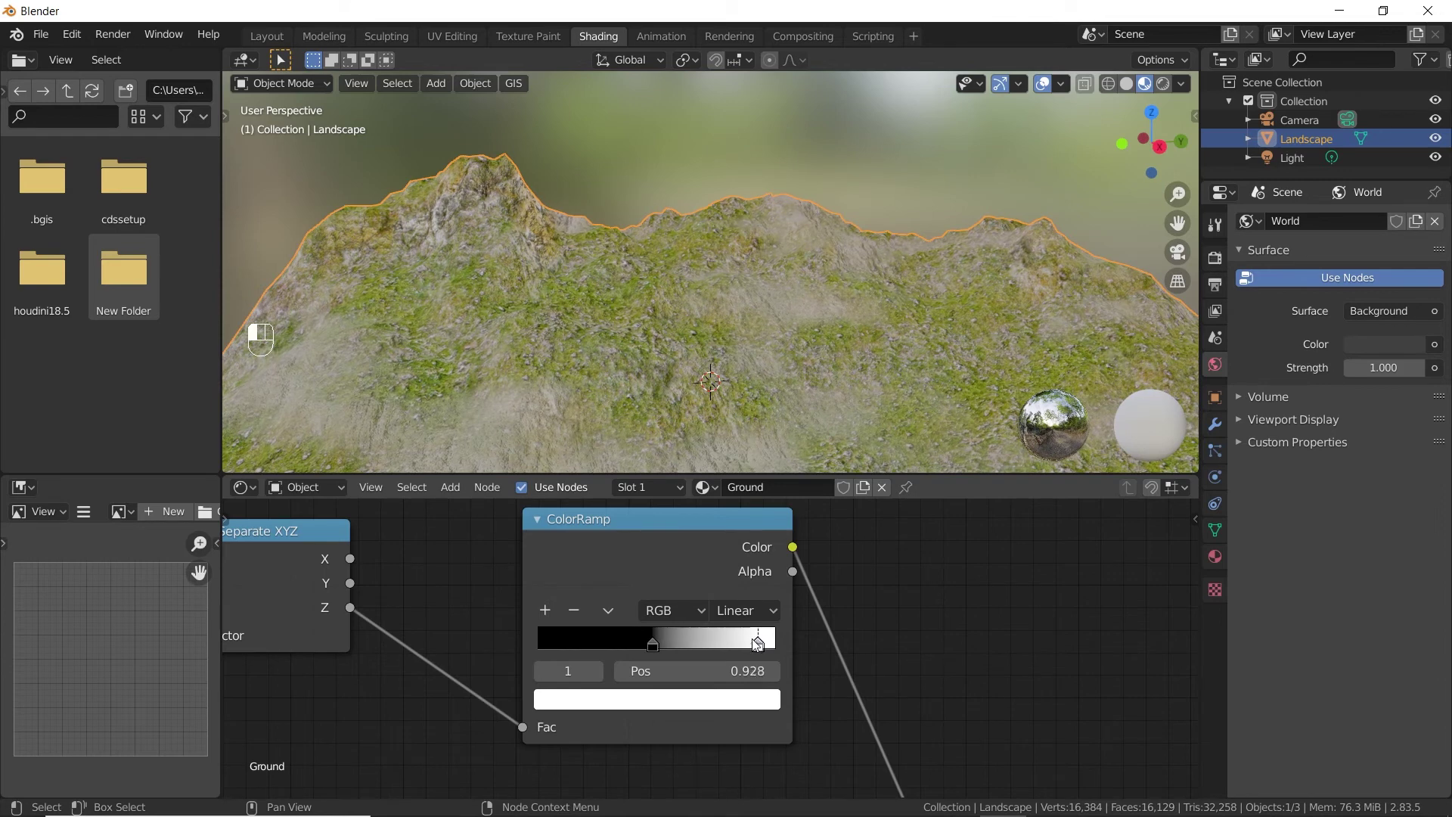
mouse_move(655, 645)
left_mouse_down()
mouse_move(753, 649)
mouse_move(728, 655)
left_mouse_up()
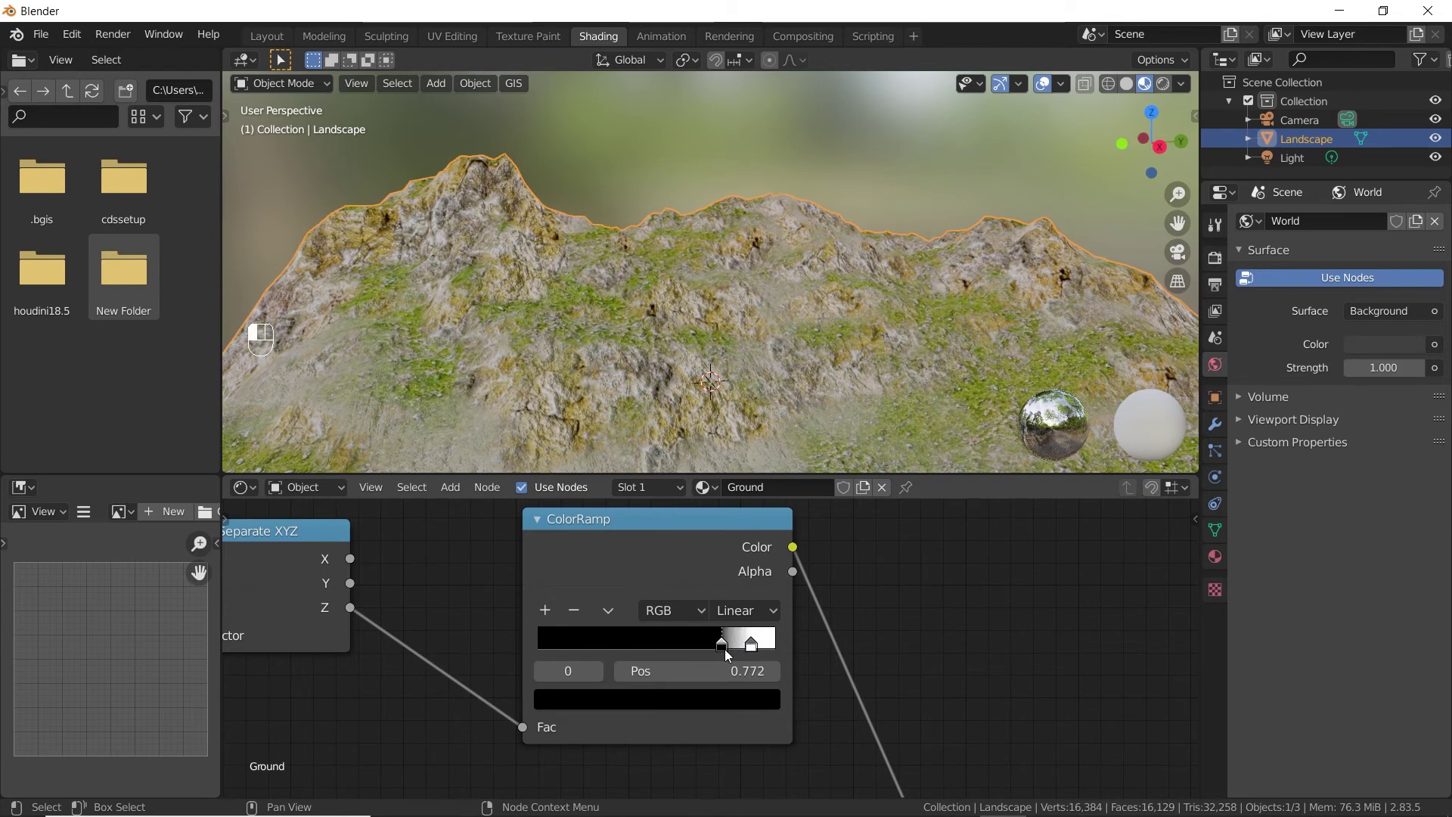
middle_click_drag(683, 385, 538, 380, "shift")
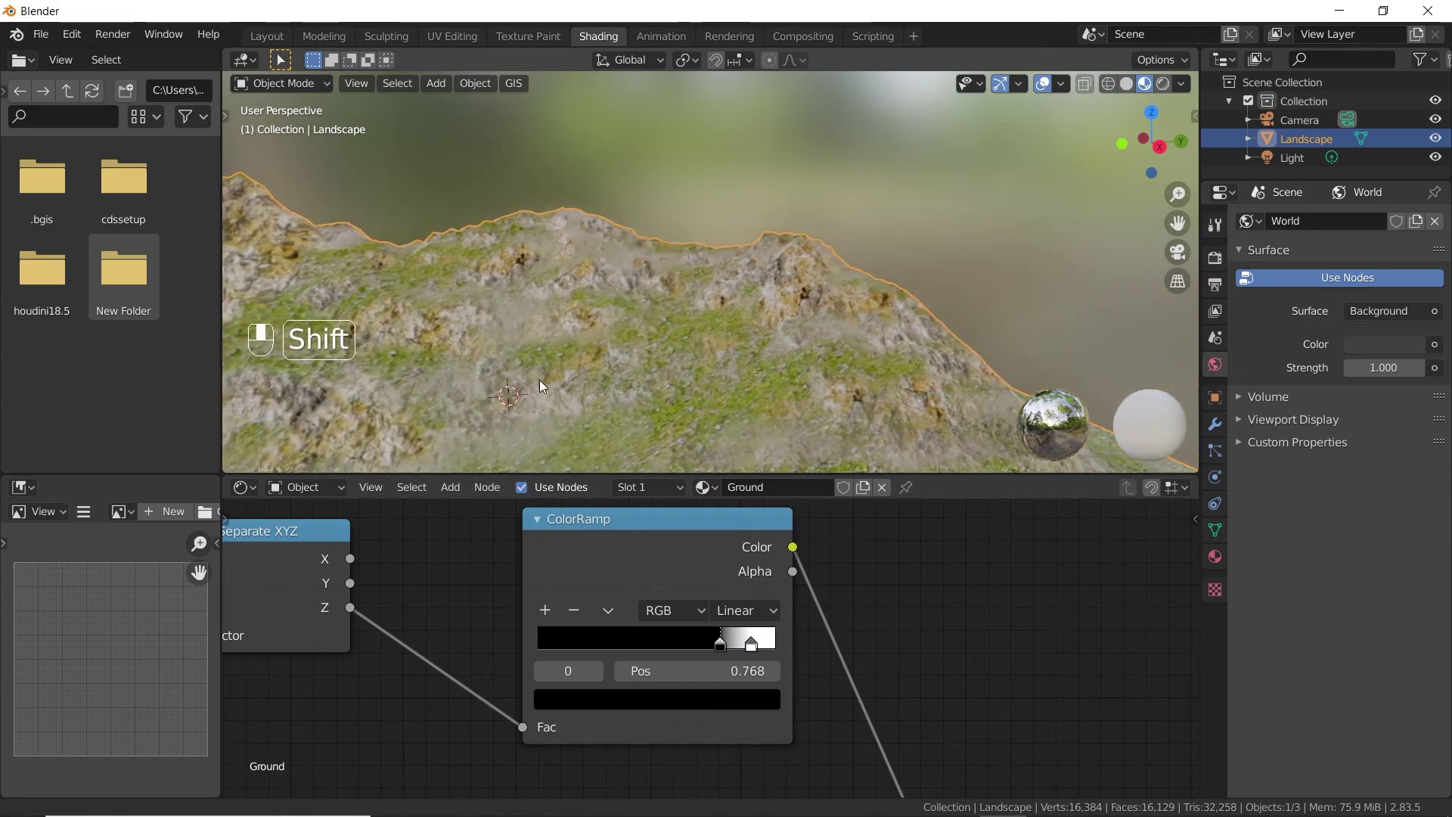
middle_click_drag(631, 360, 554, 386)
middle_click_drag(498, 342, 739, 301, "shift")
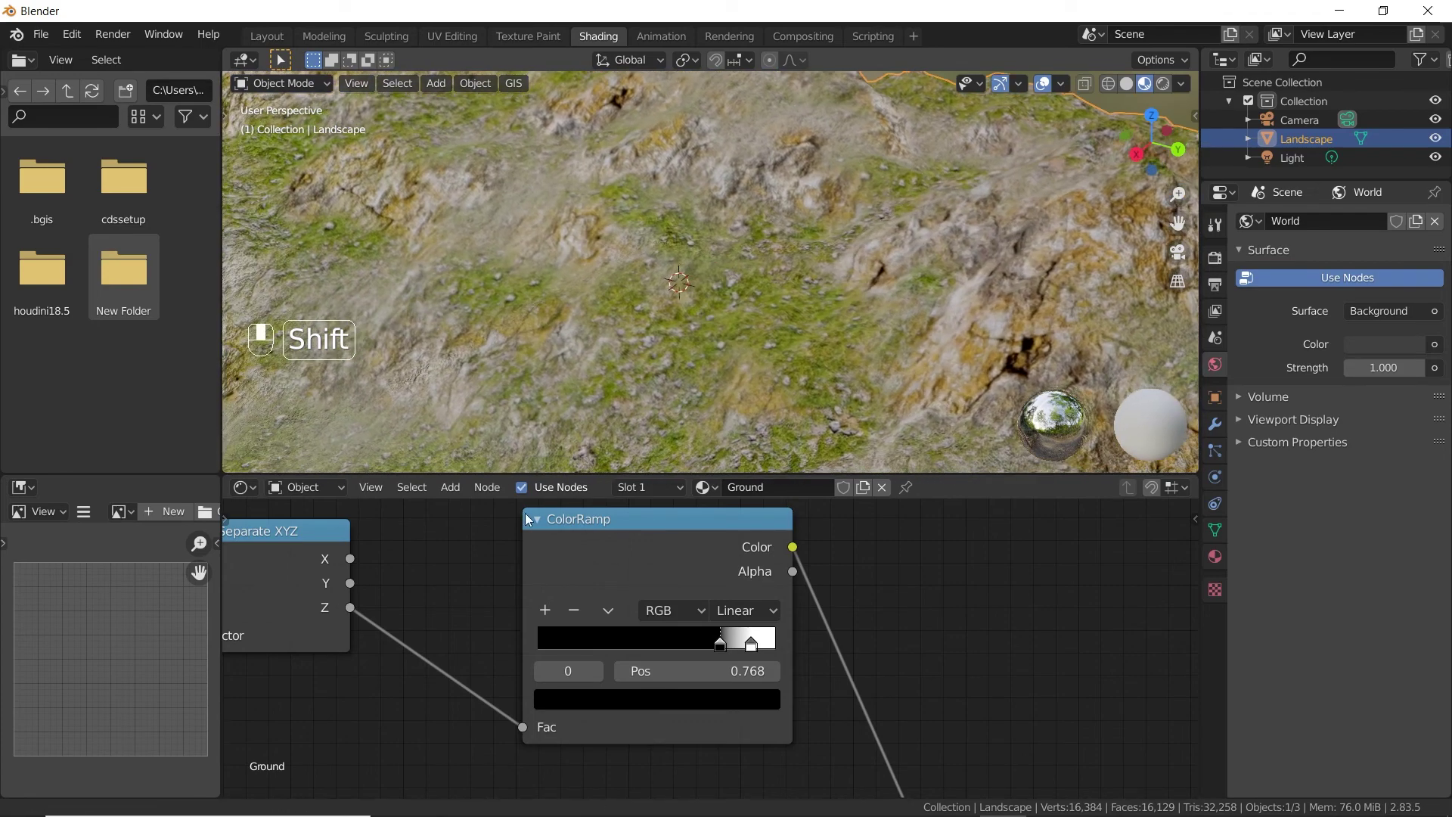
Step: Set the cliff textures' Mapping scale to 5 on X, Y and Z, and inspect the cliff detail across the terrain
scroll(417, 649, "down", 4)
middle_click_drag(537, 663, 564, 611)
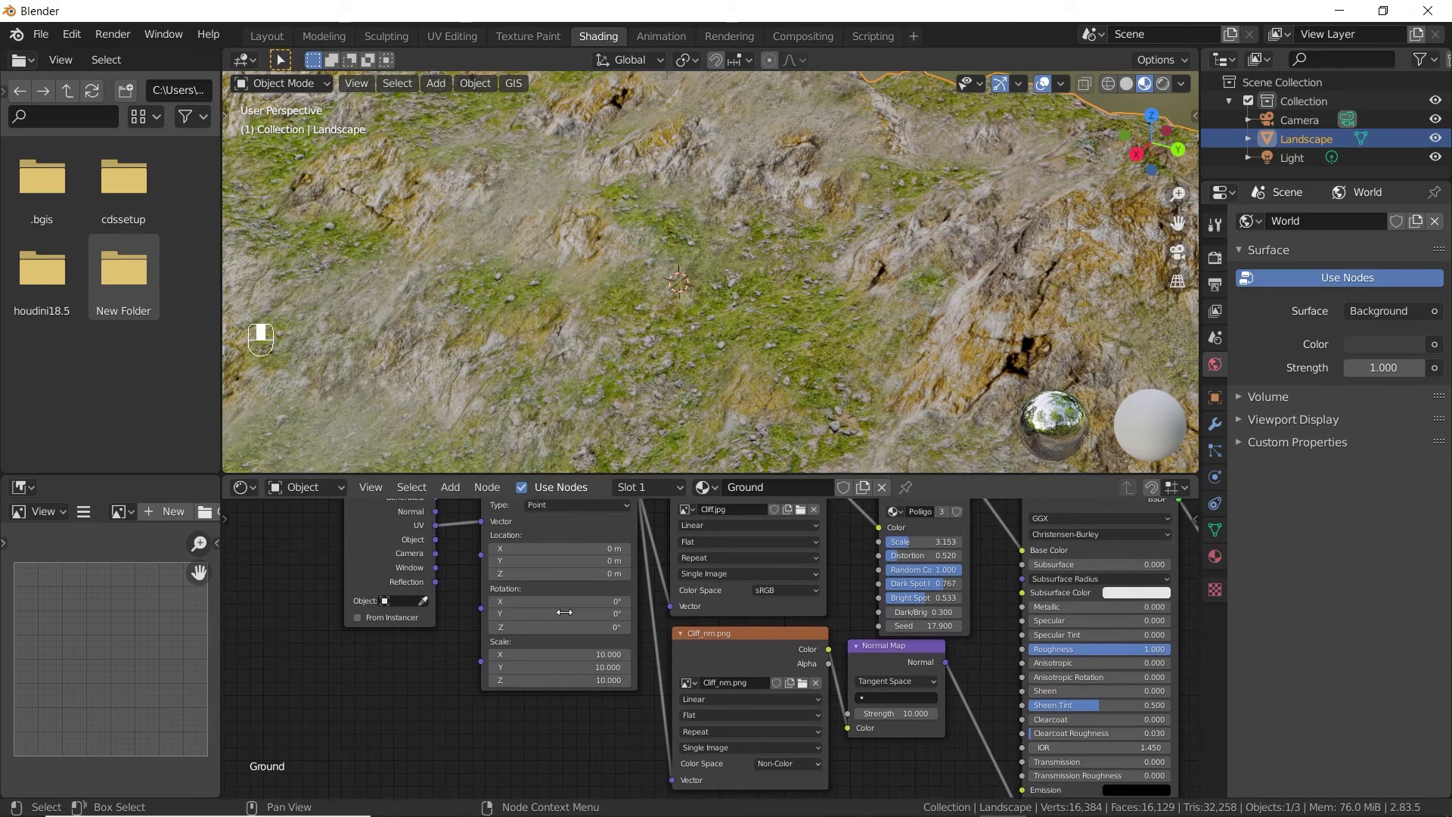
scroll(586, 679, "up", 2)
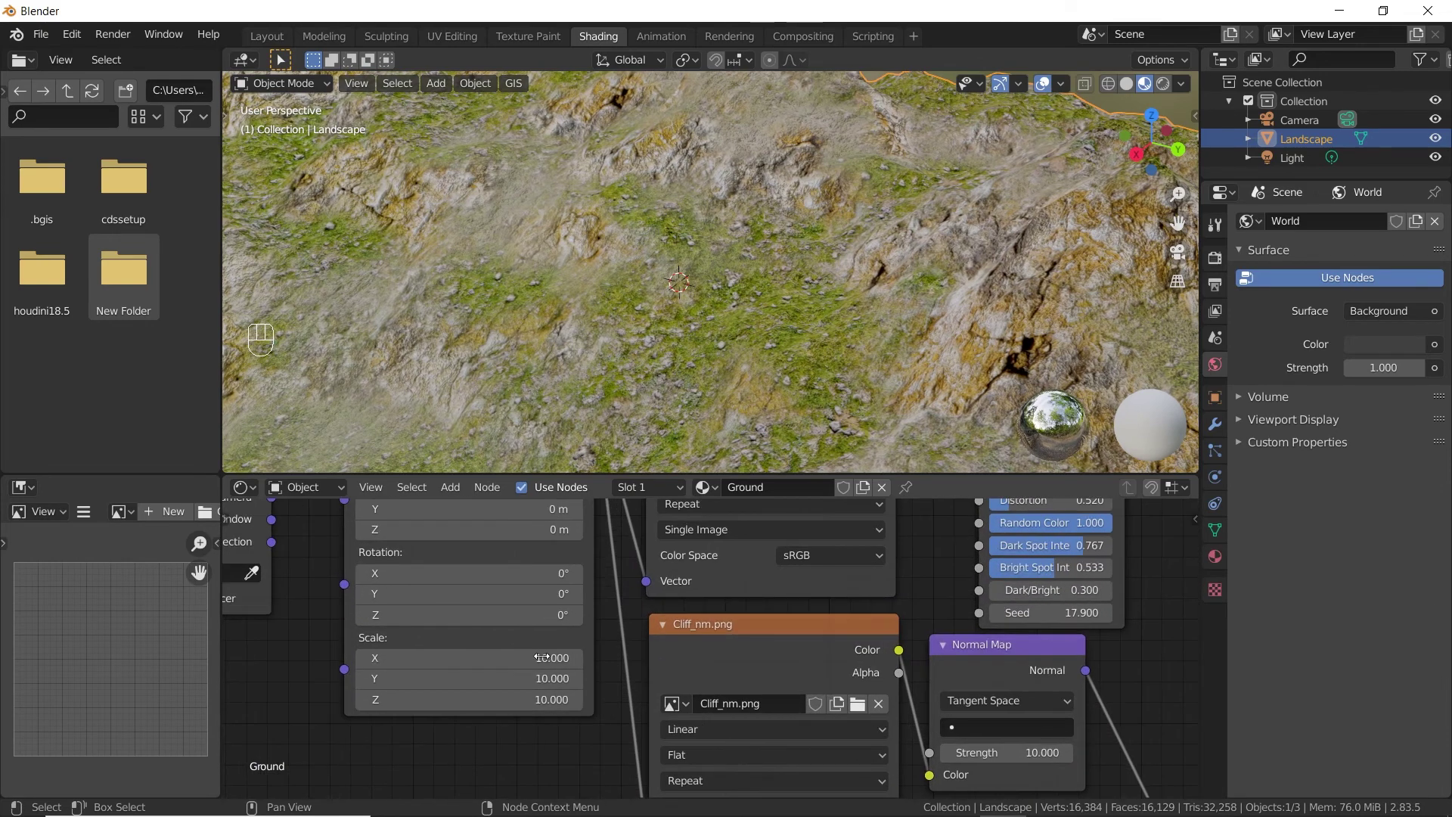
left_click(543, 656)
type("5")
key("Return")
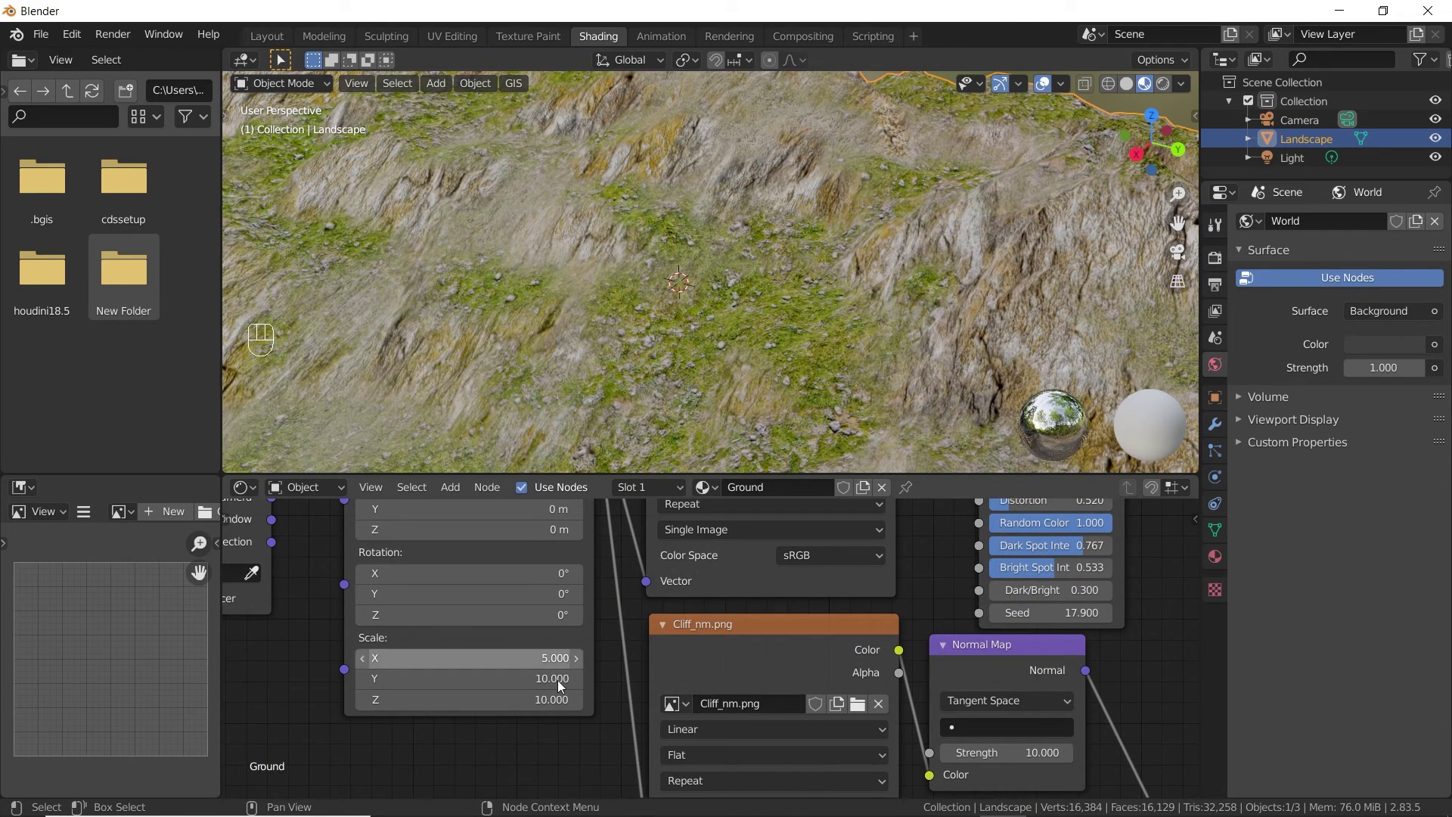
type("5")
key("Return")
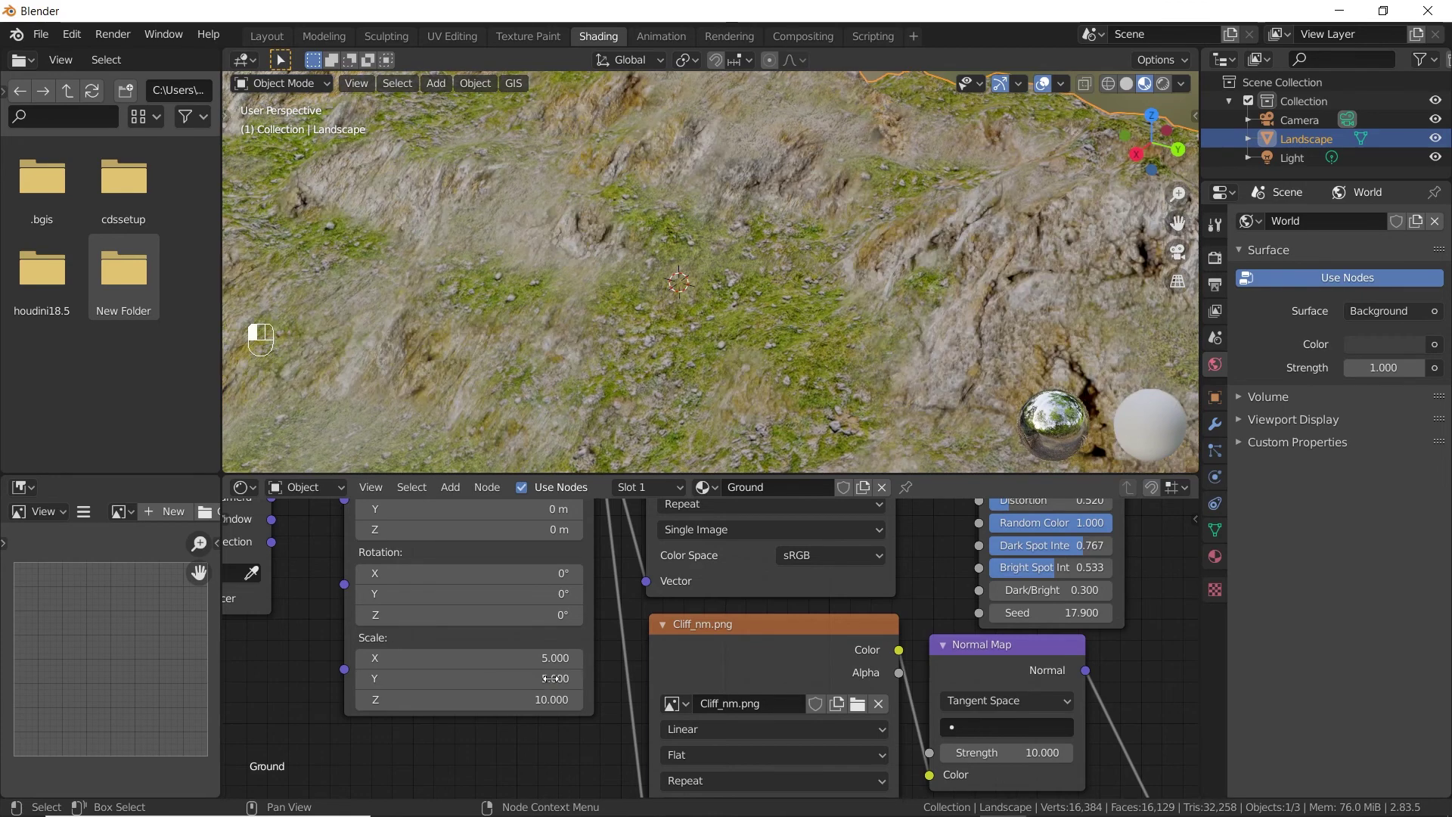
left_click(545, 701)
type("5")
key("Return")
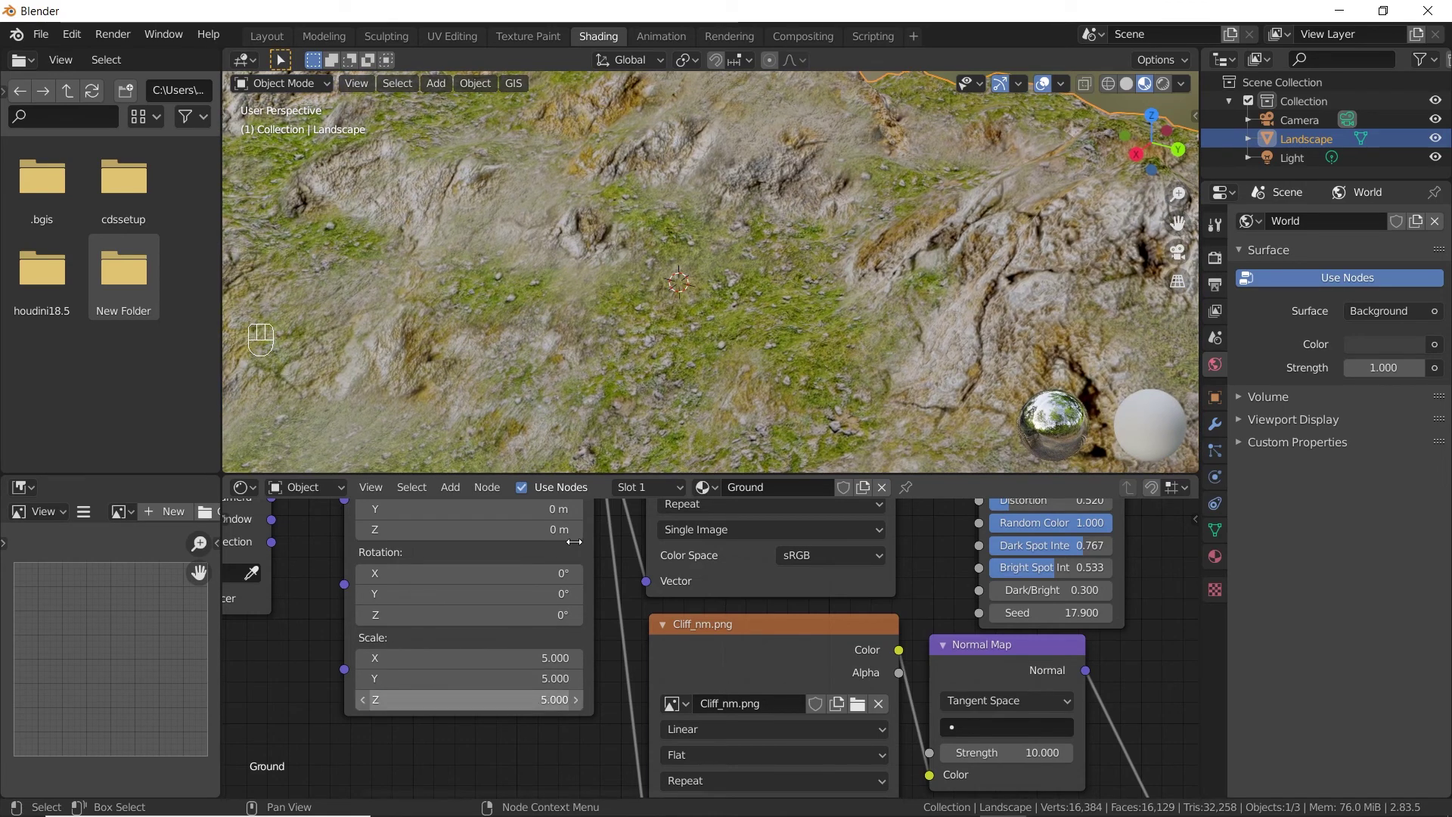
middle_click_drag(752, 302, 824, 273)
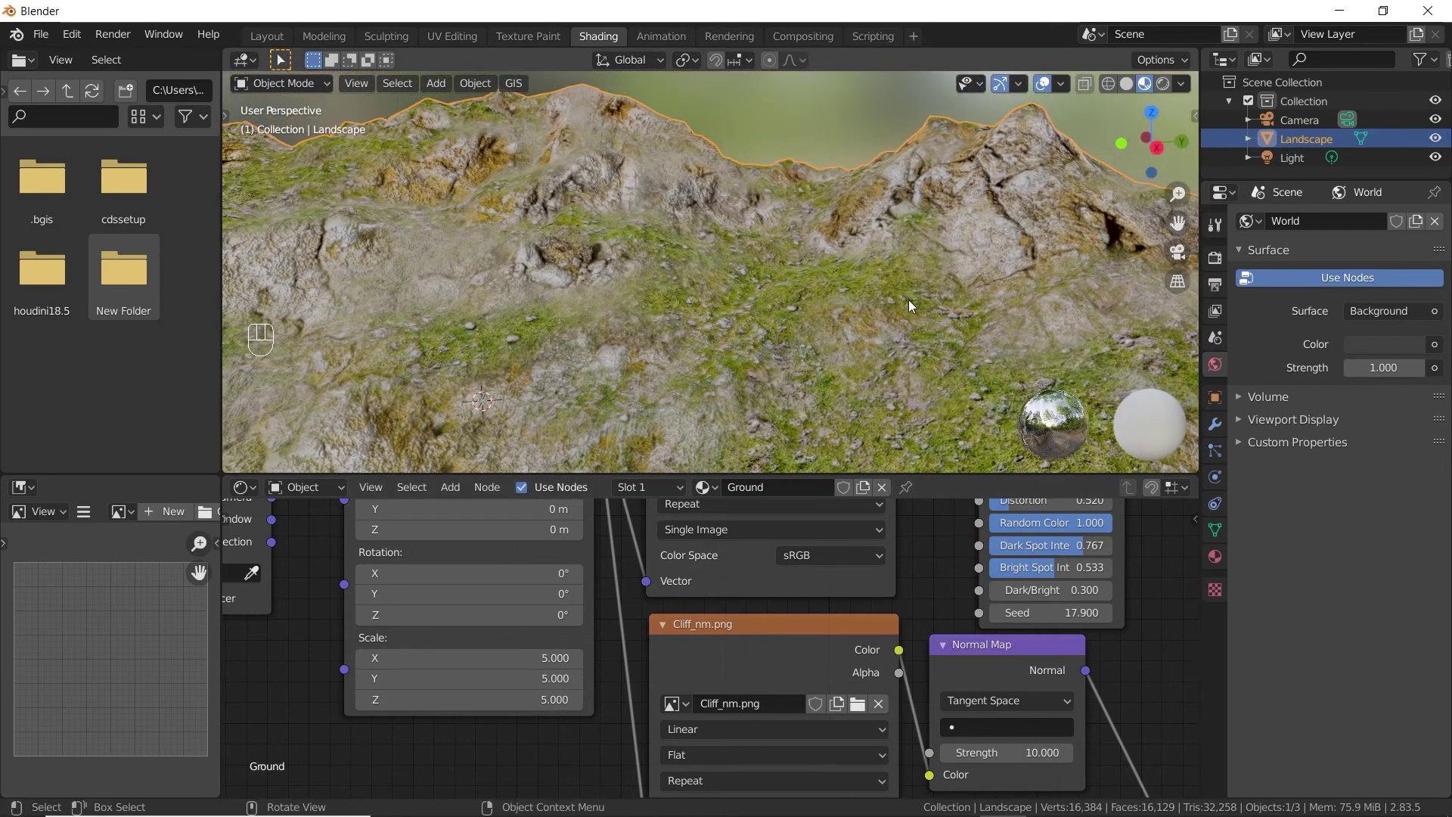
middle_click_drag(910, 299, 711, 306, "shift")
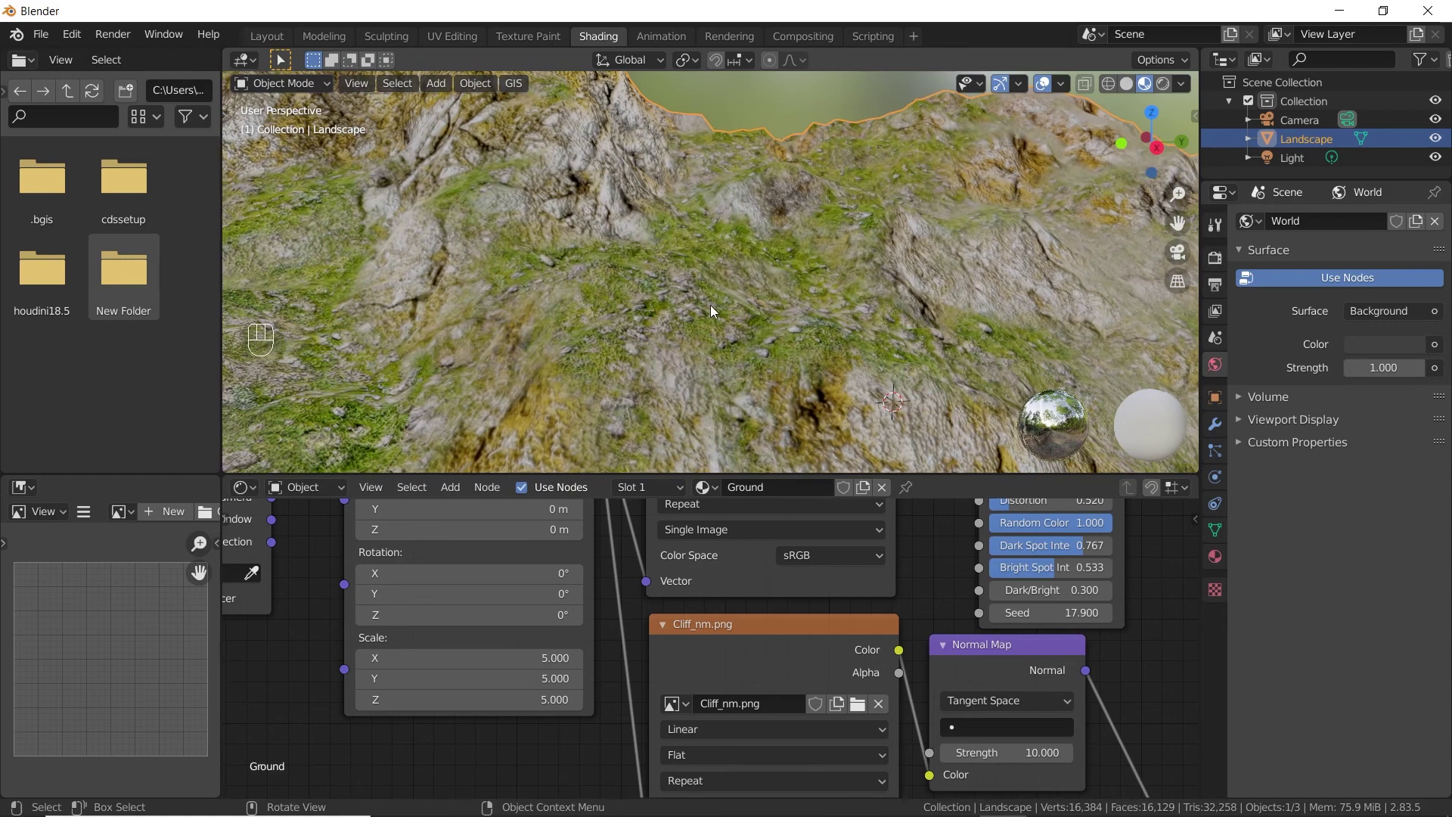
scroll(726, 317, "down", 6)
middle_click_drag(772, 363, 649, 377, "shift")
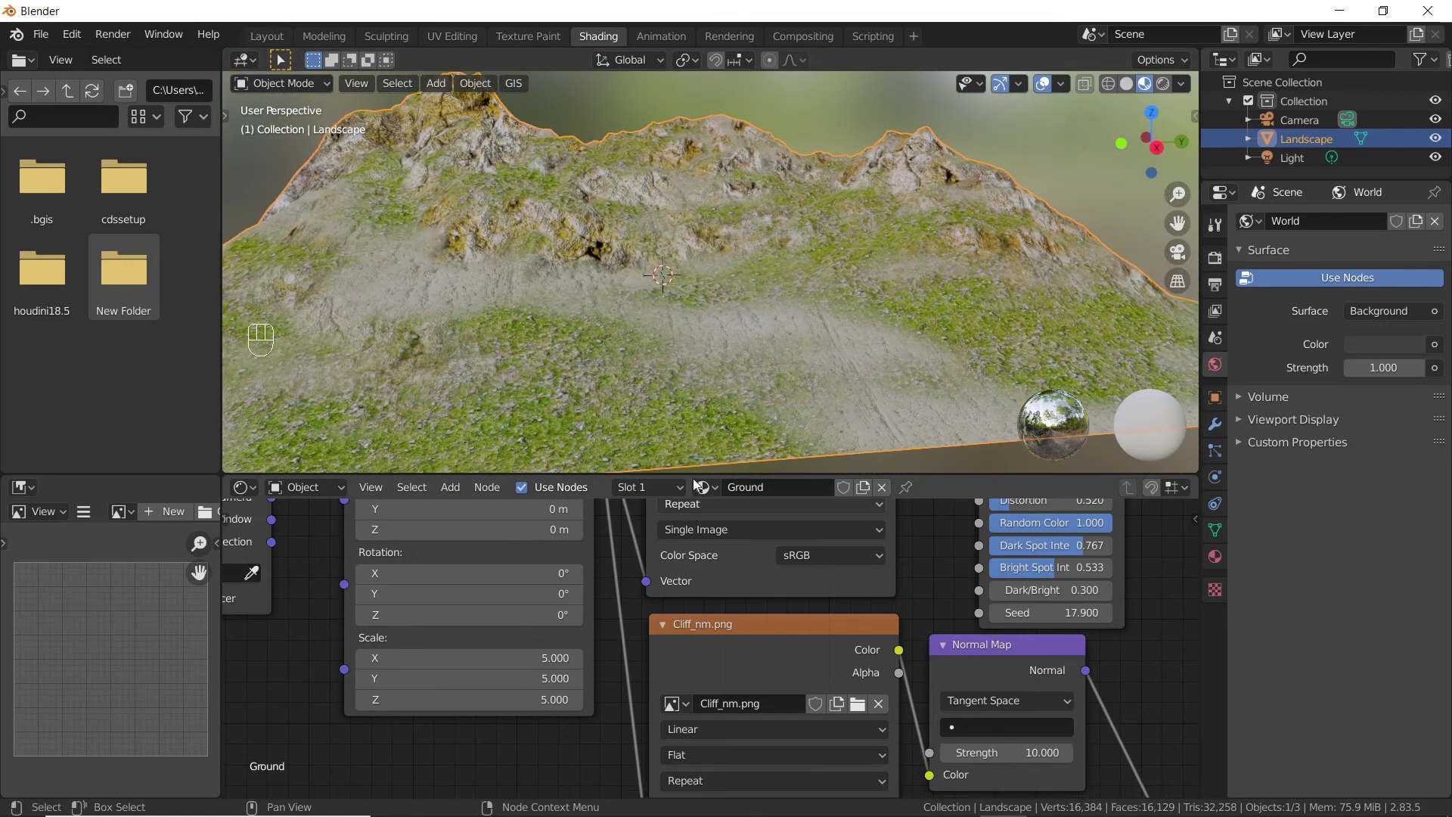
mouse_move(747, 357)
middle_mouse_down()
mouse_move(733, 360)
mouse_move(743, 329)
mouse_move(759, 356)
middle_mouse_up()
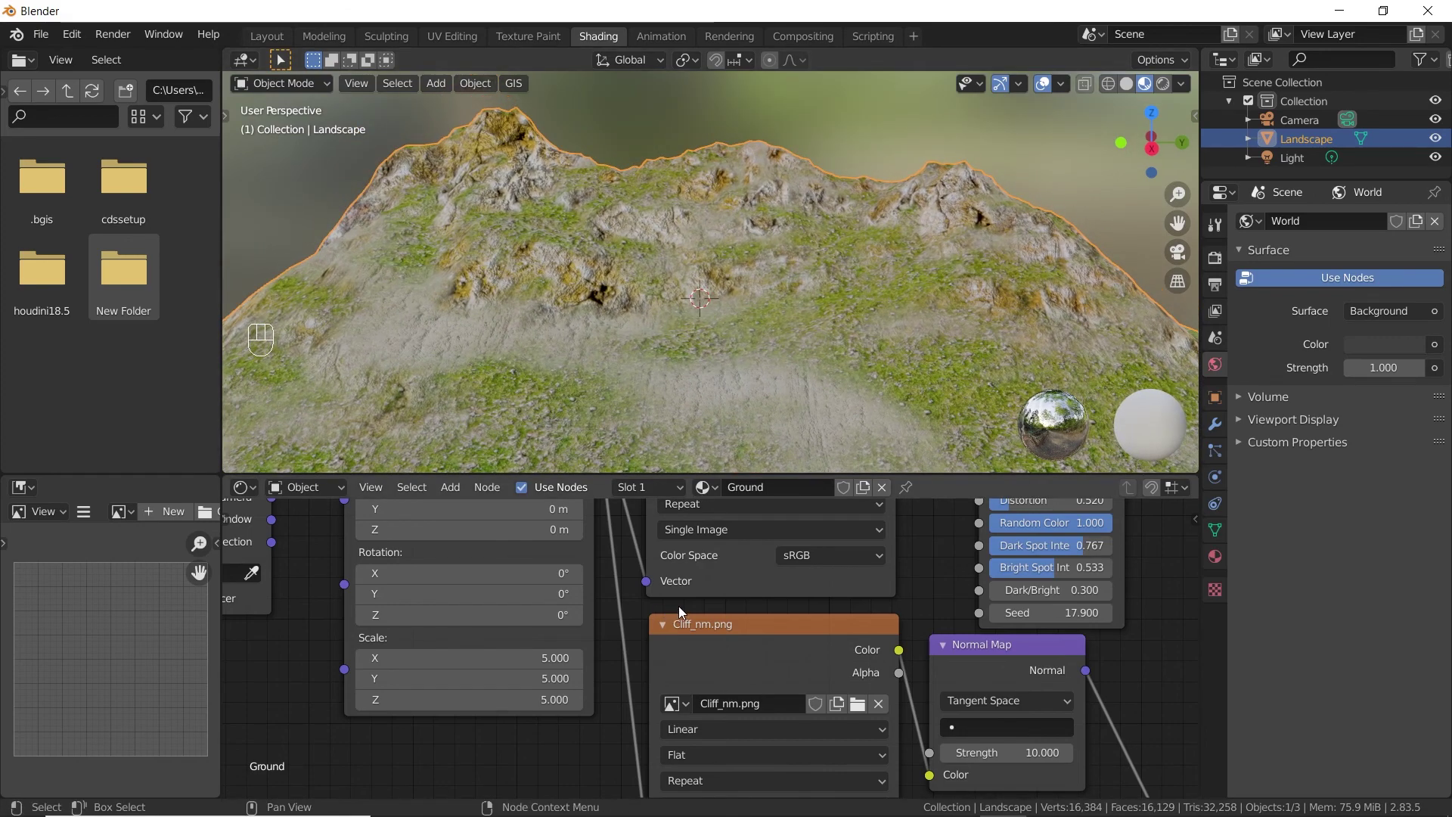
Step: Save the scene as TexturingTut.blend in the F:\blender files folder
key("ctrl+s")
left_click(586, 745)
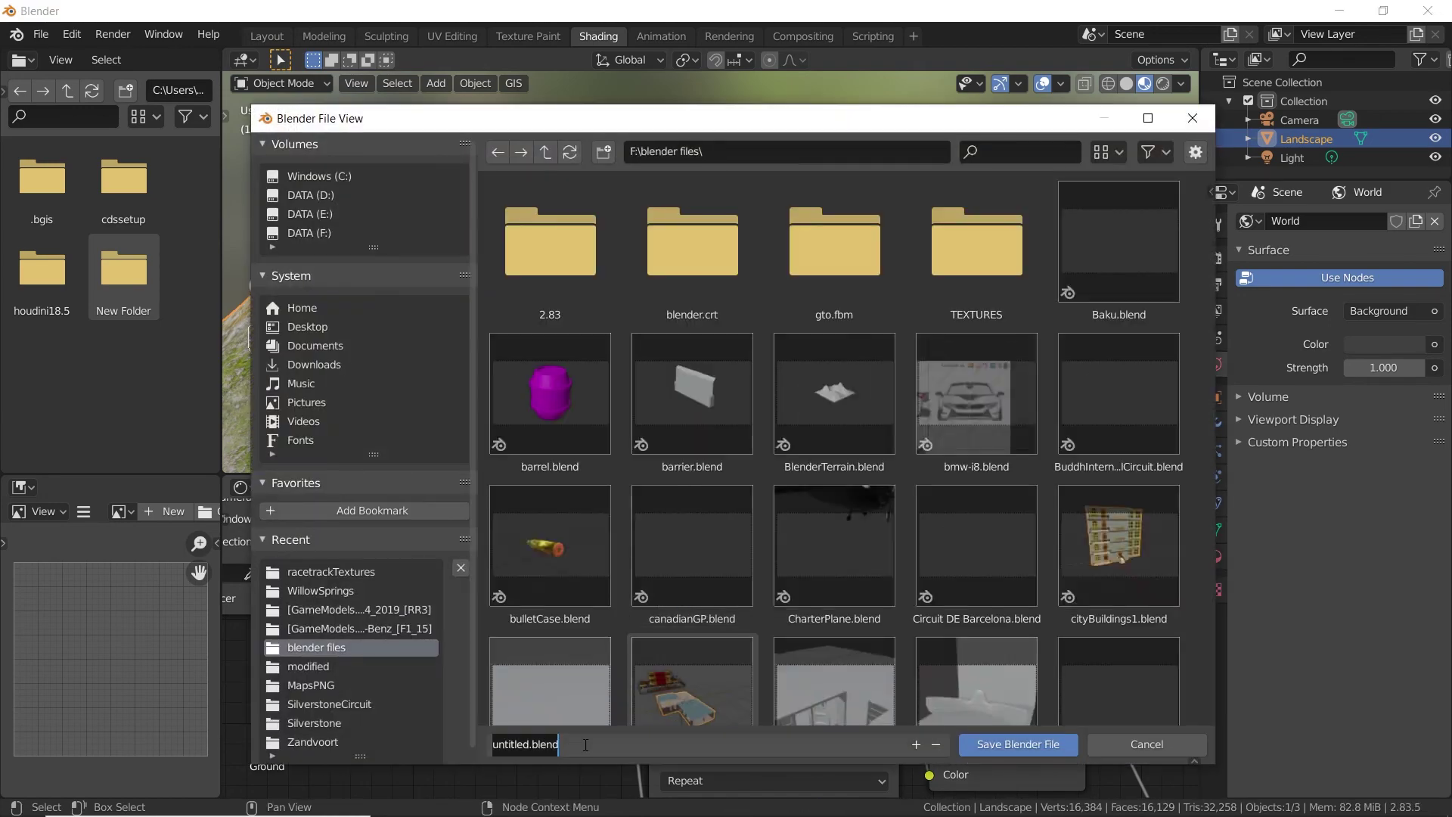
key("Home")
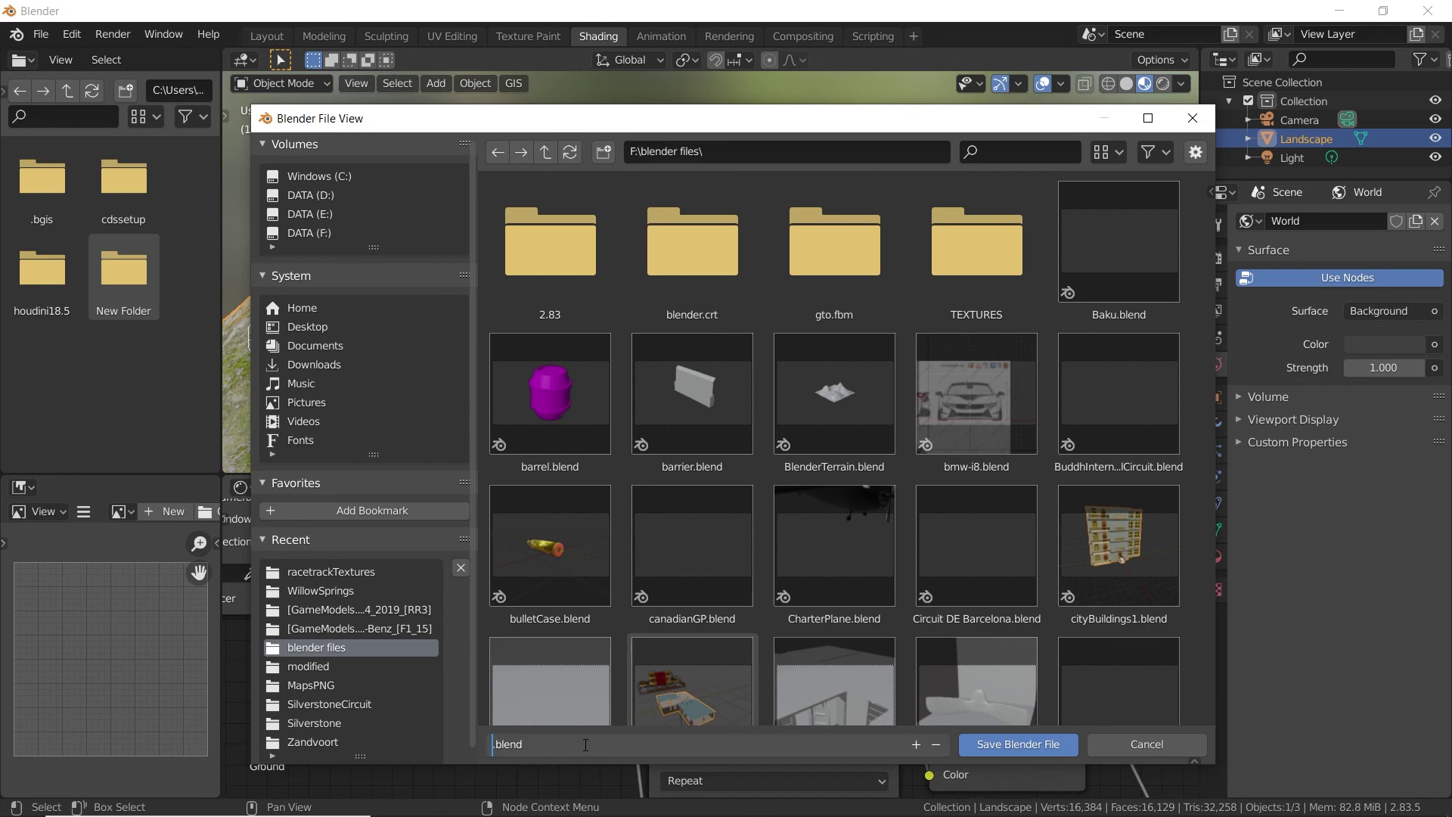
type("TexturingTut")
left_click(1017, 742)
left_click(1031, 742)
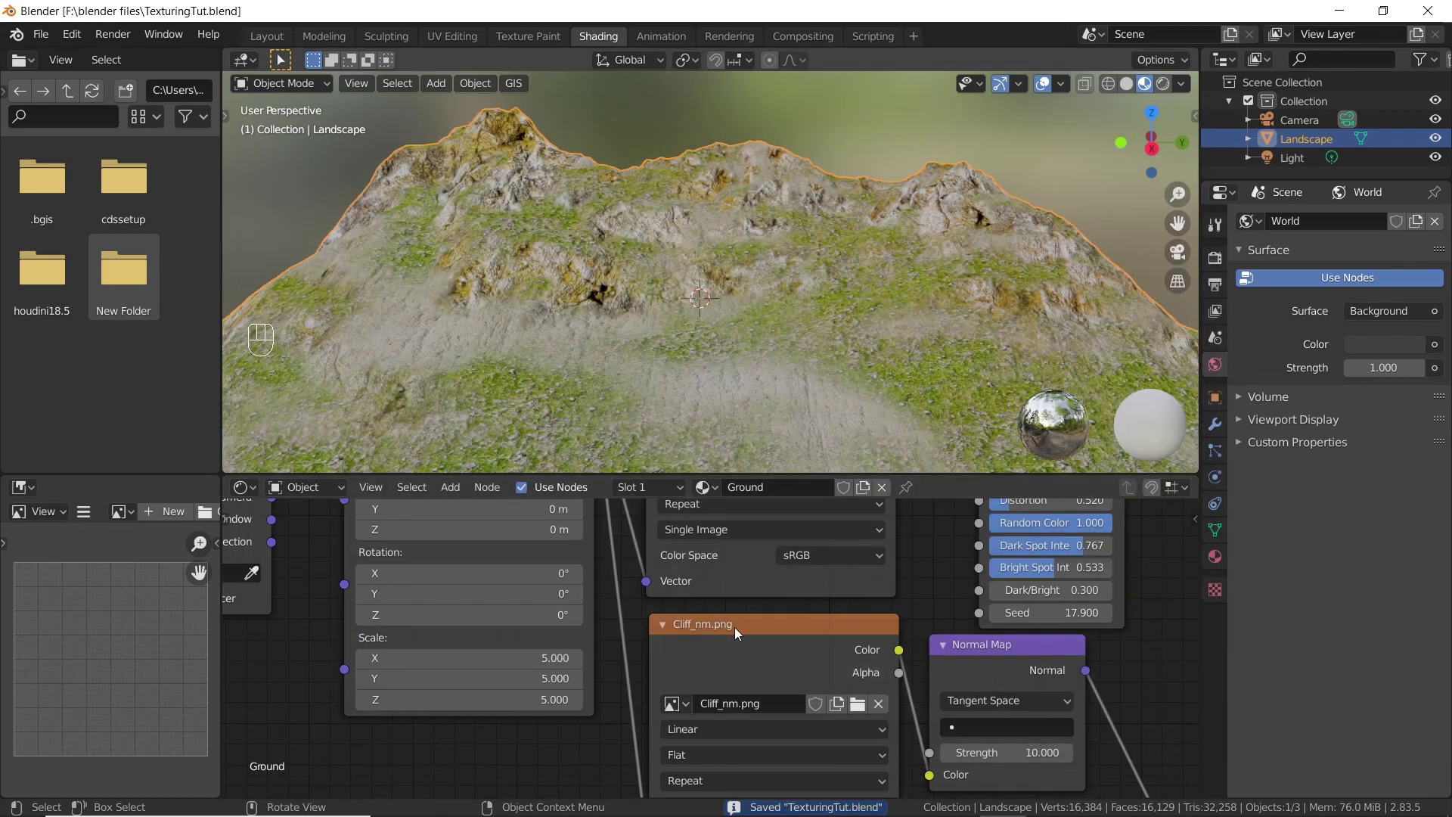
scroll(546, 652, "down", 2)
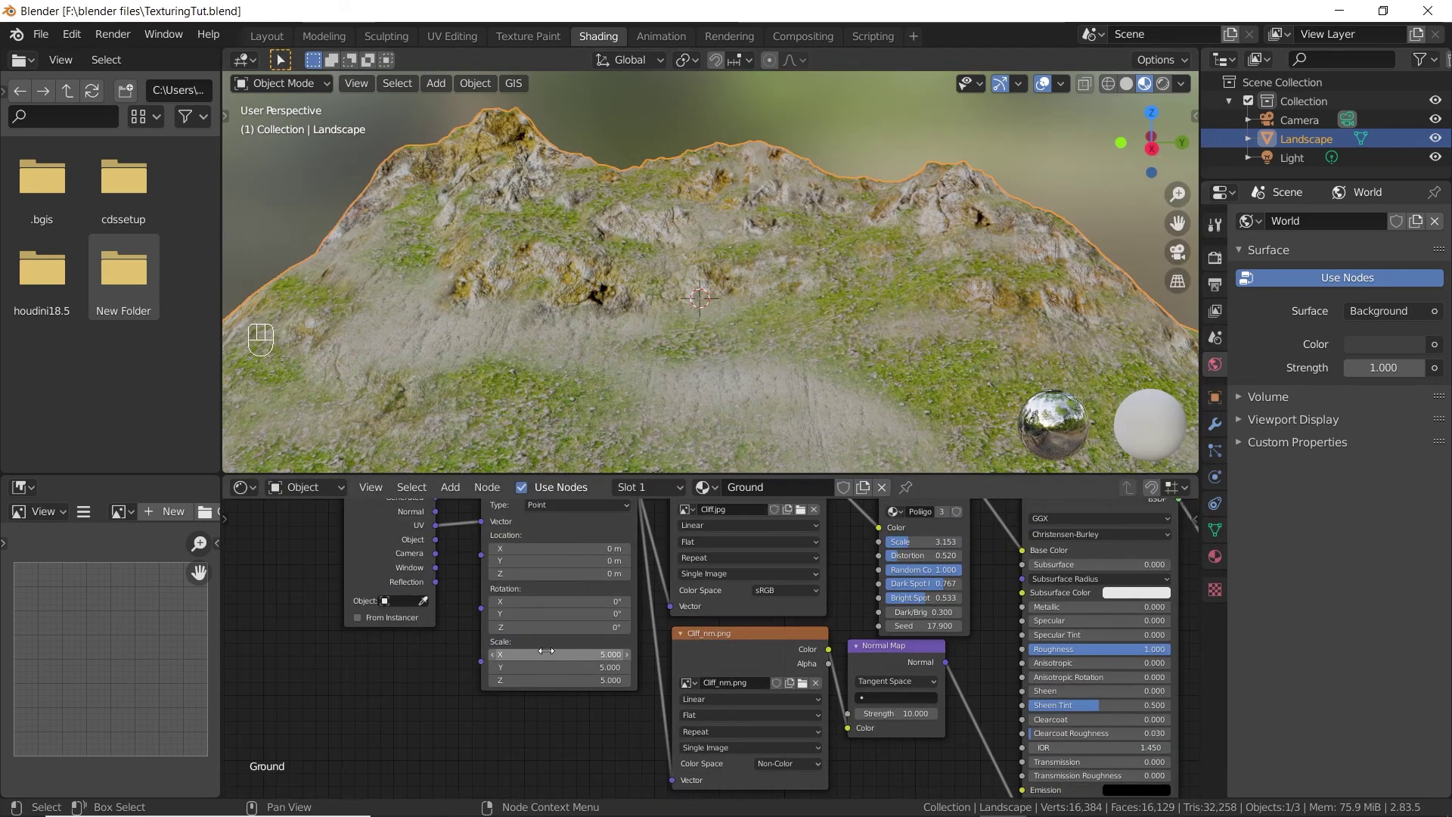